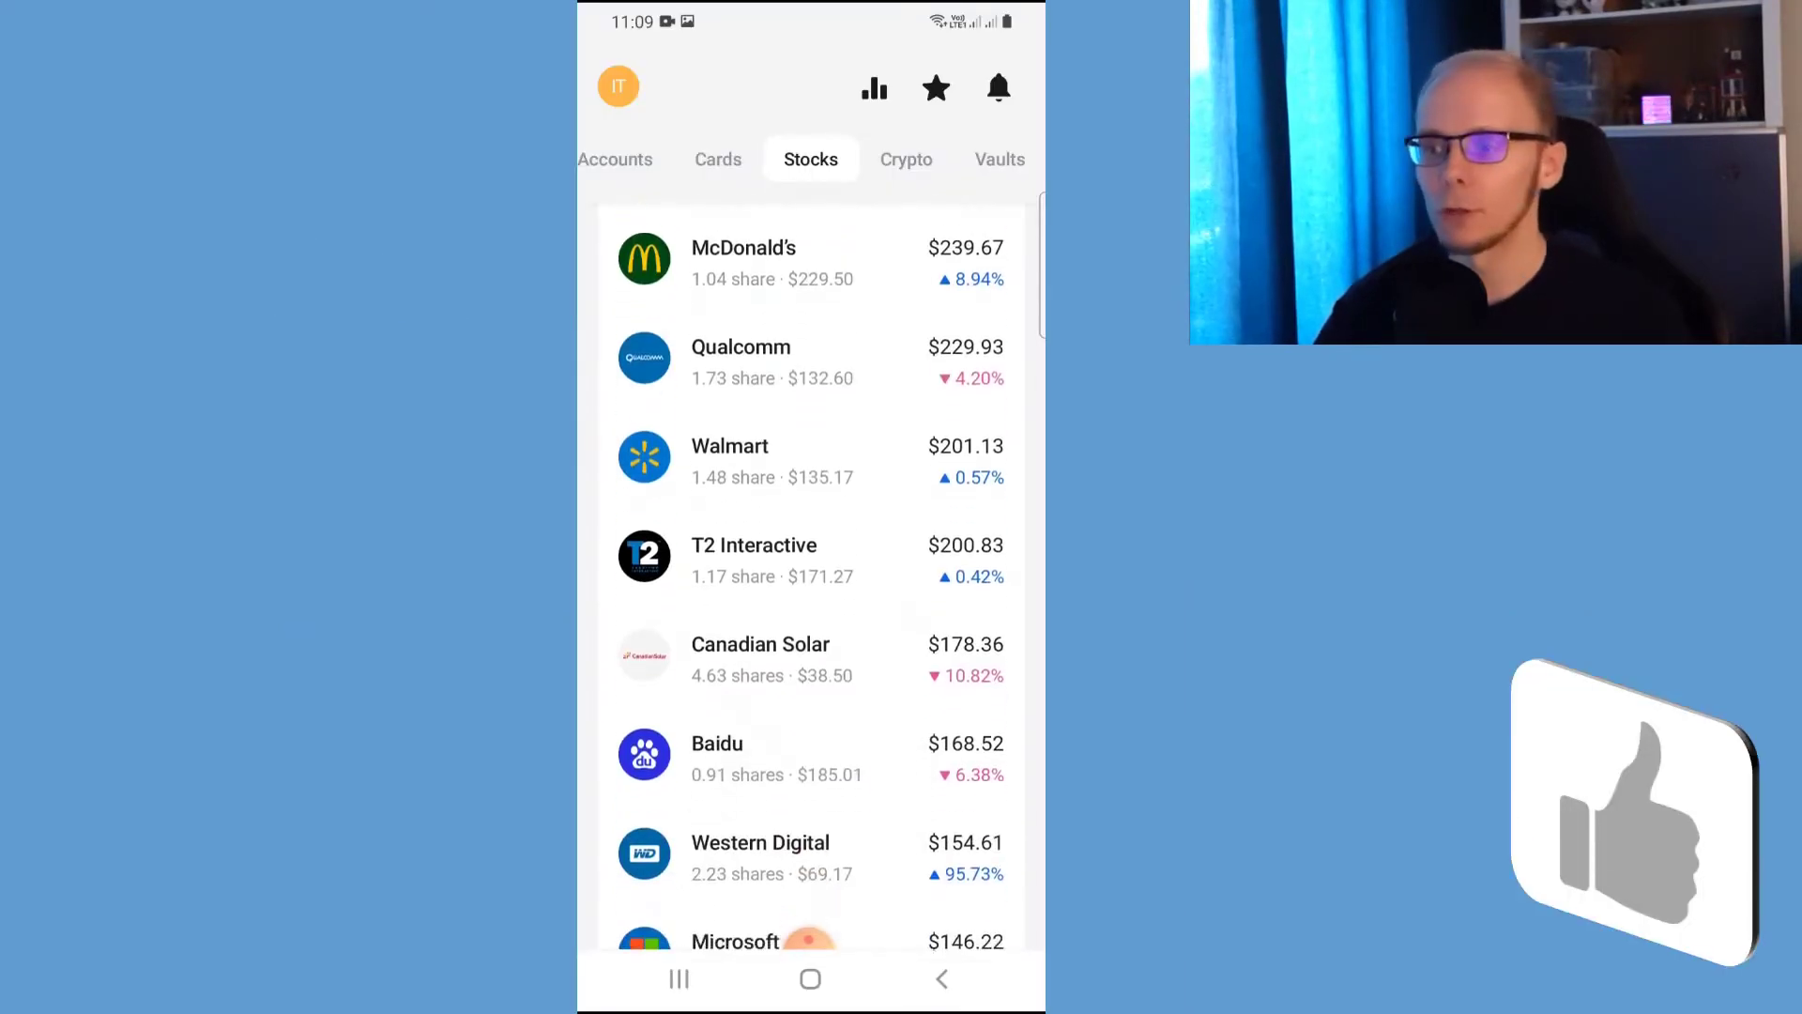
# Scroll down through the Revolut Stocks holdings list.
pyautogui.scroll(-3, 812, 564)
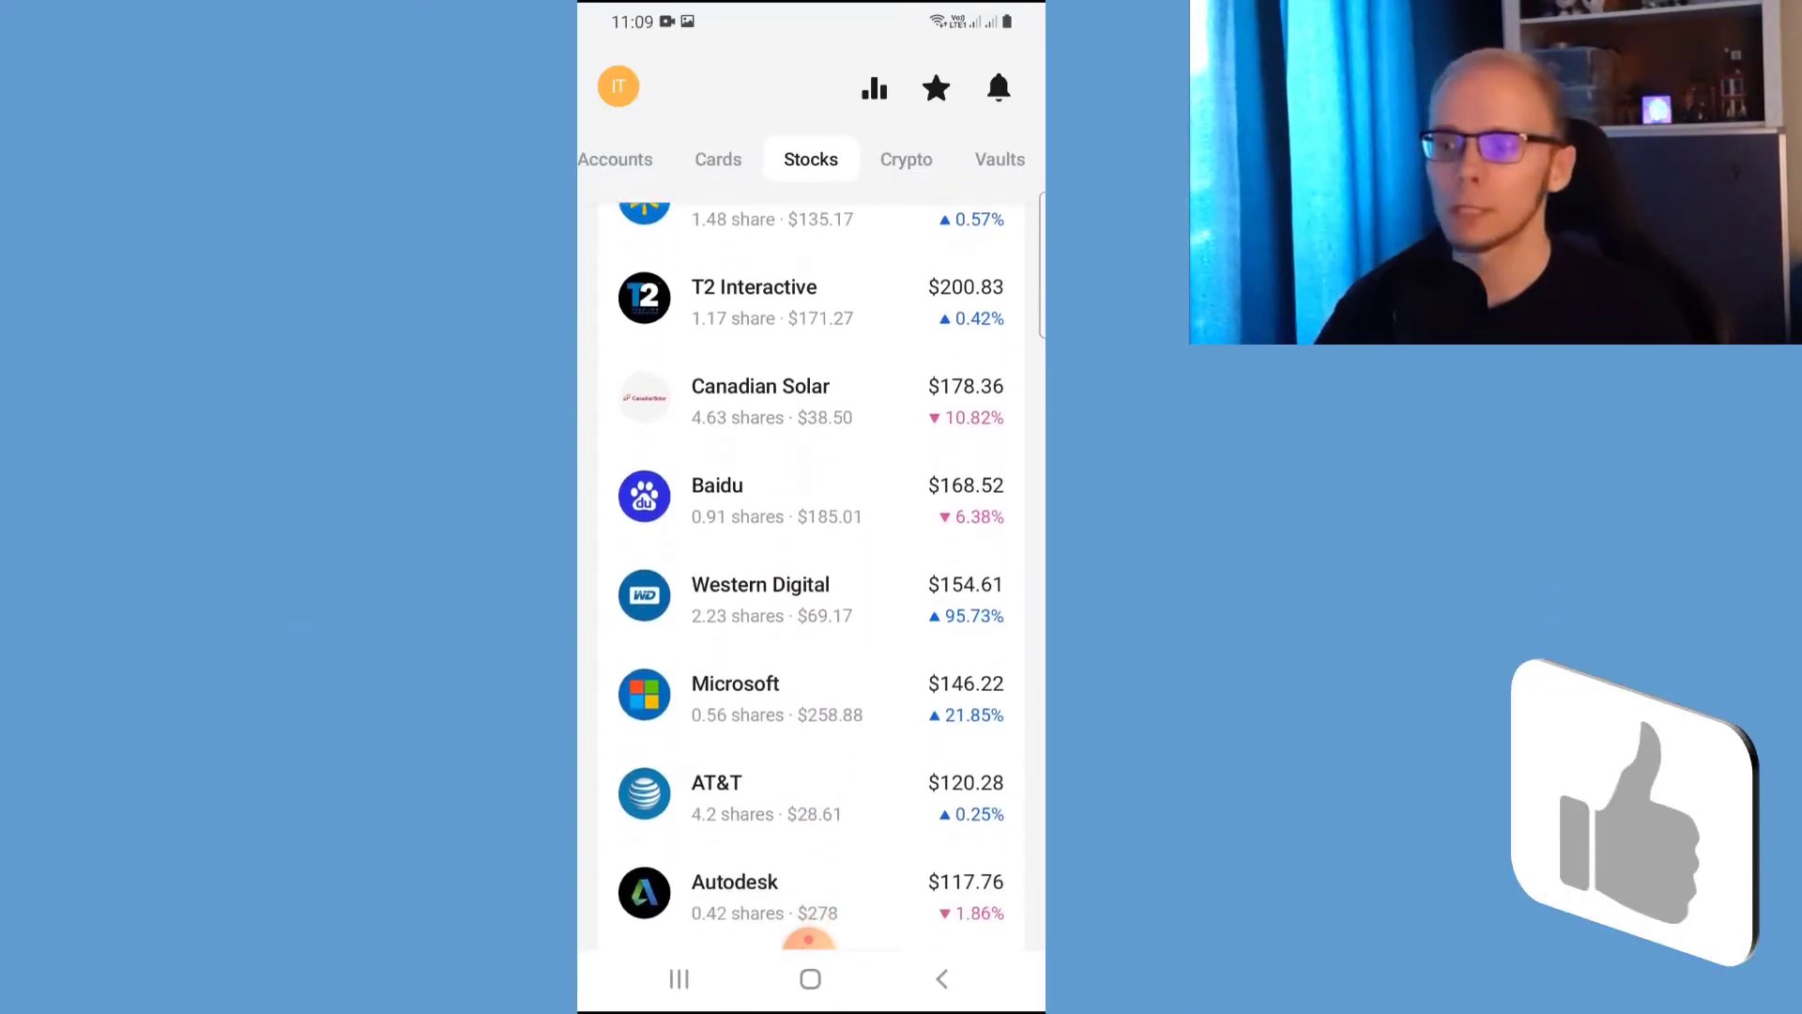
pyautogui.scroll(-3, 809, 563)
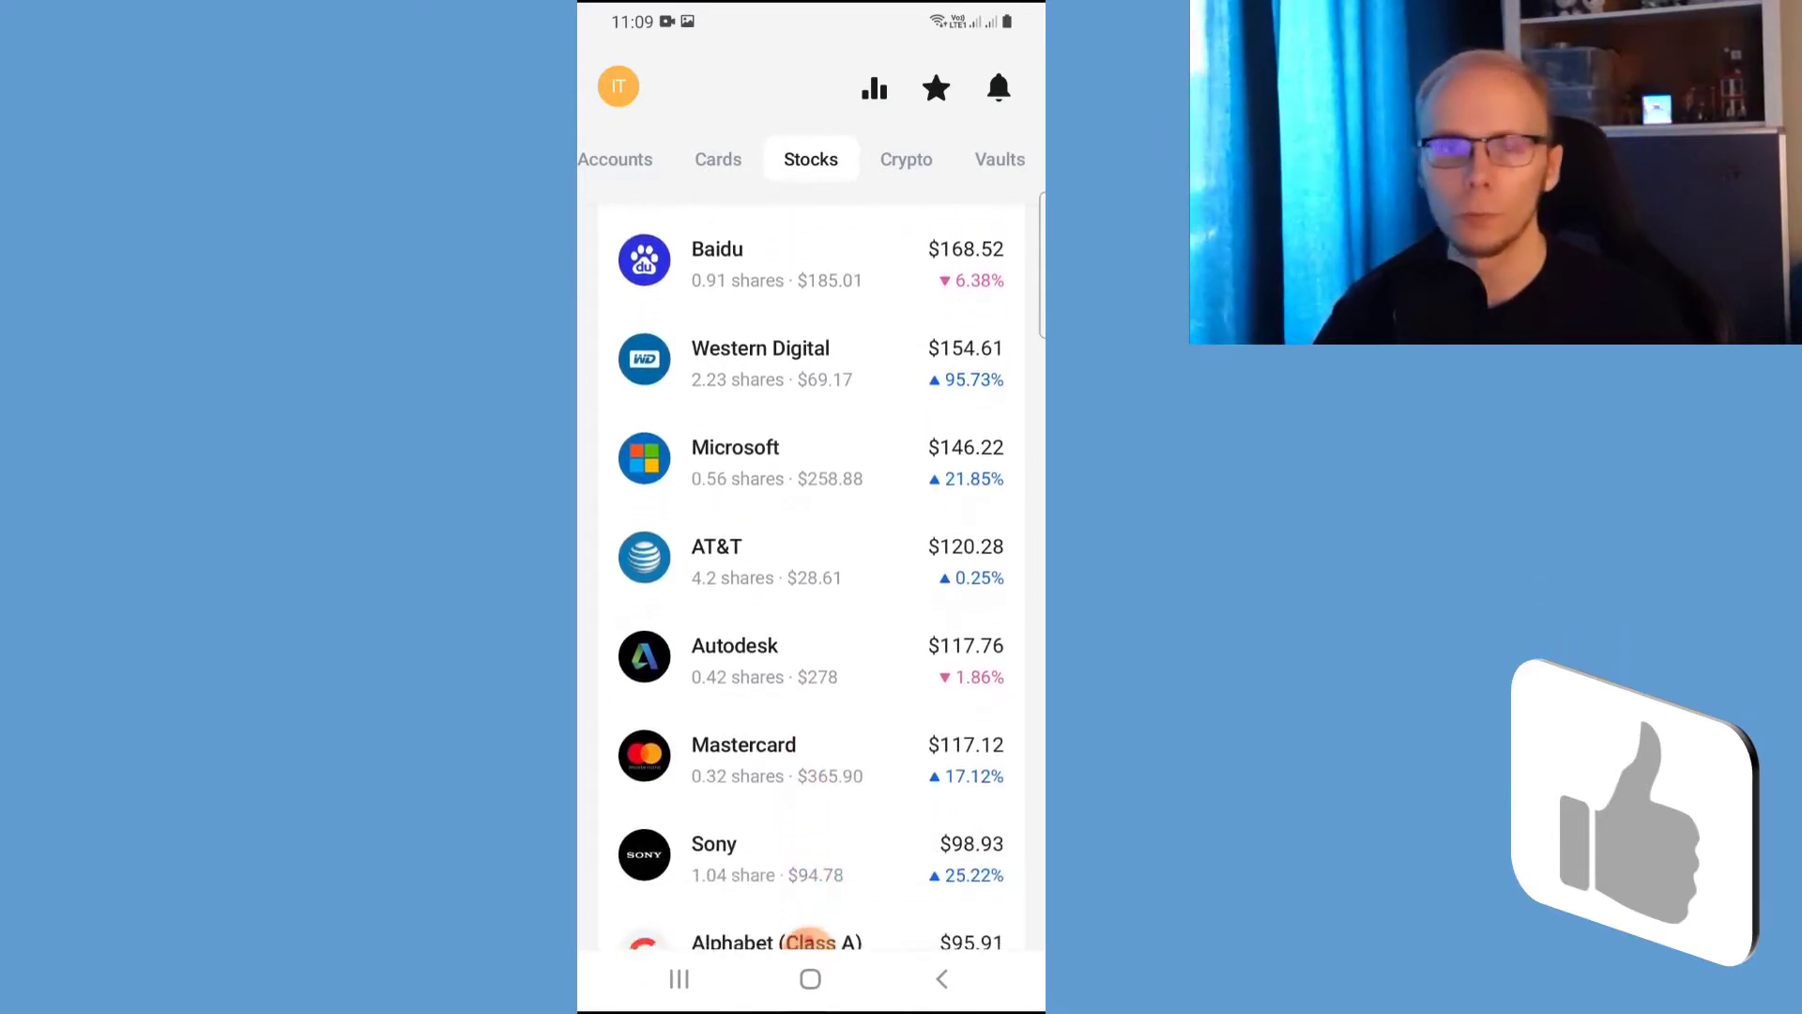
pyautogui.scroll(-3, 808, 563)
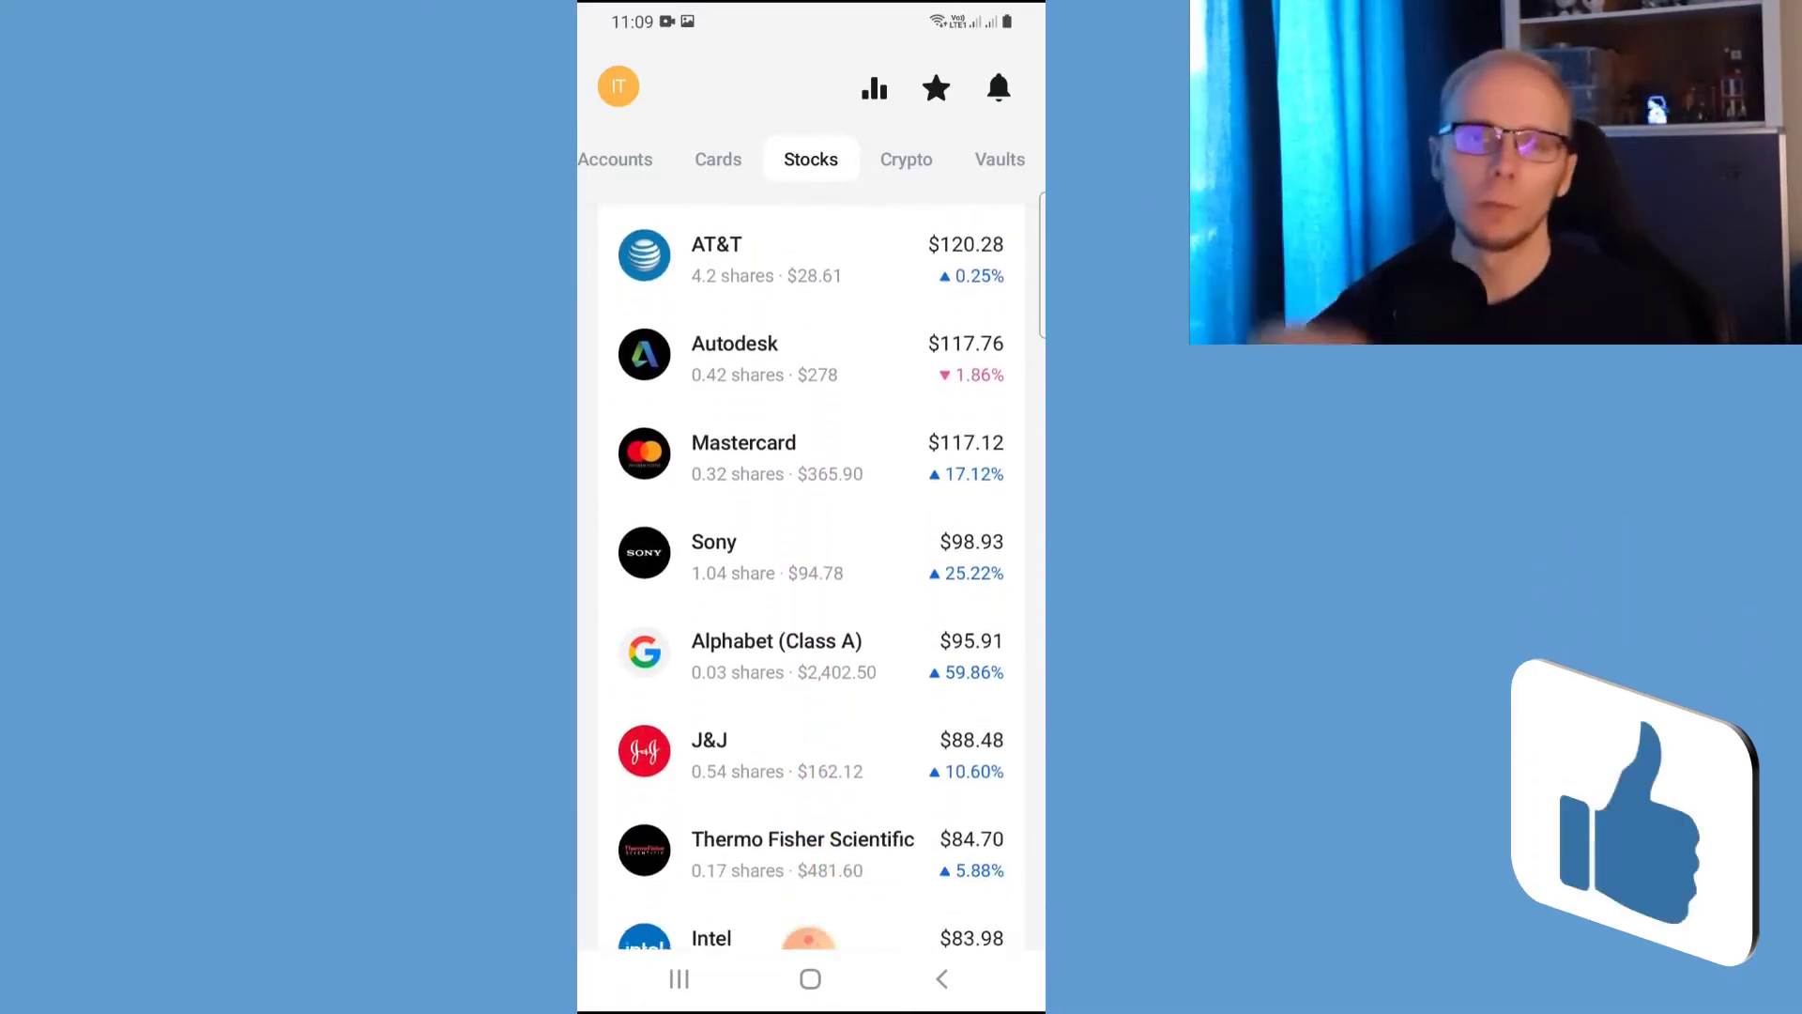
pyautogui.scroll(-3, 808, 564)
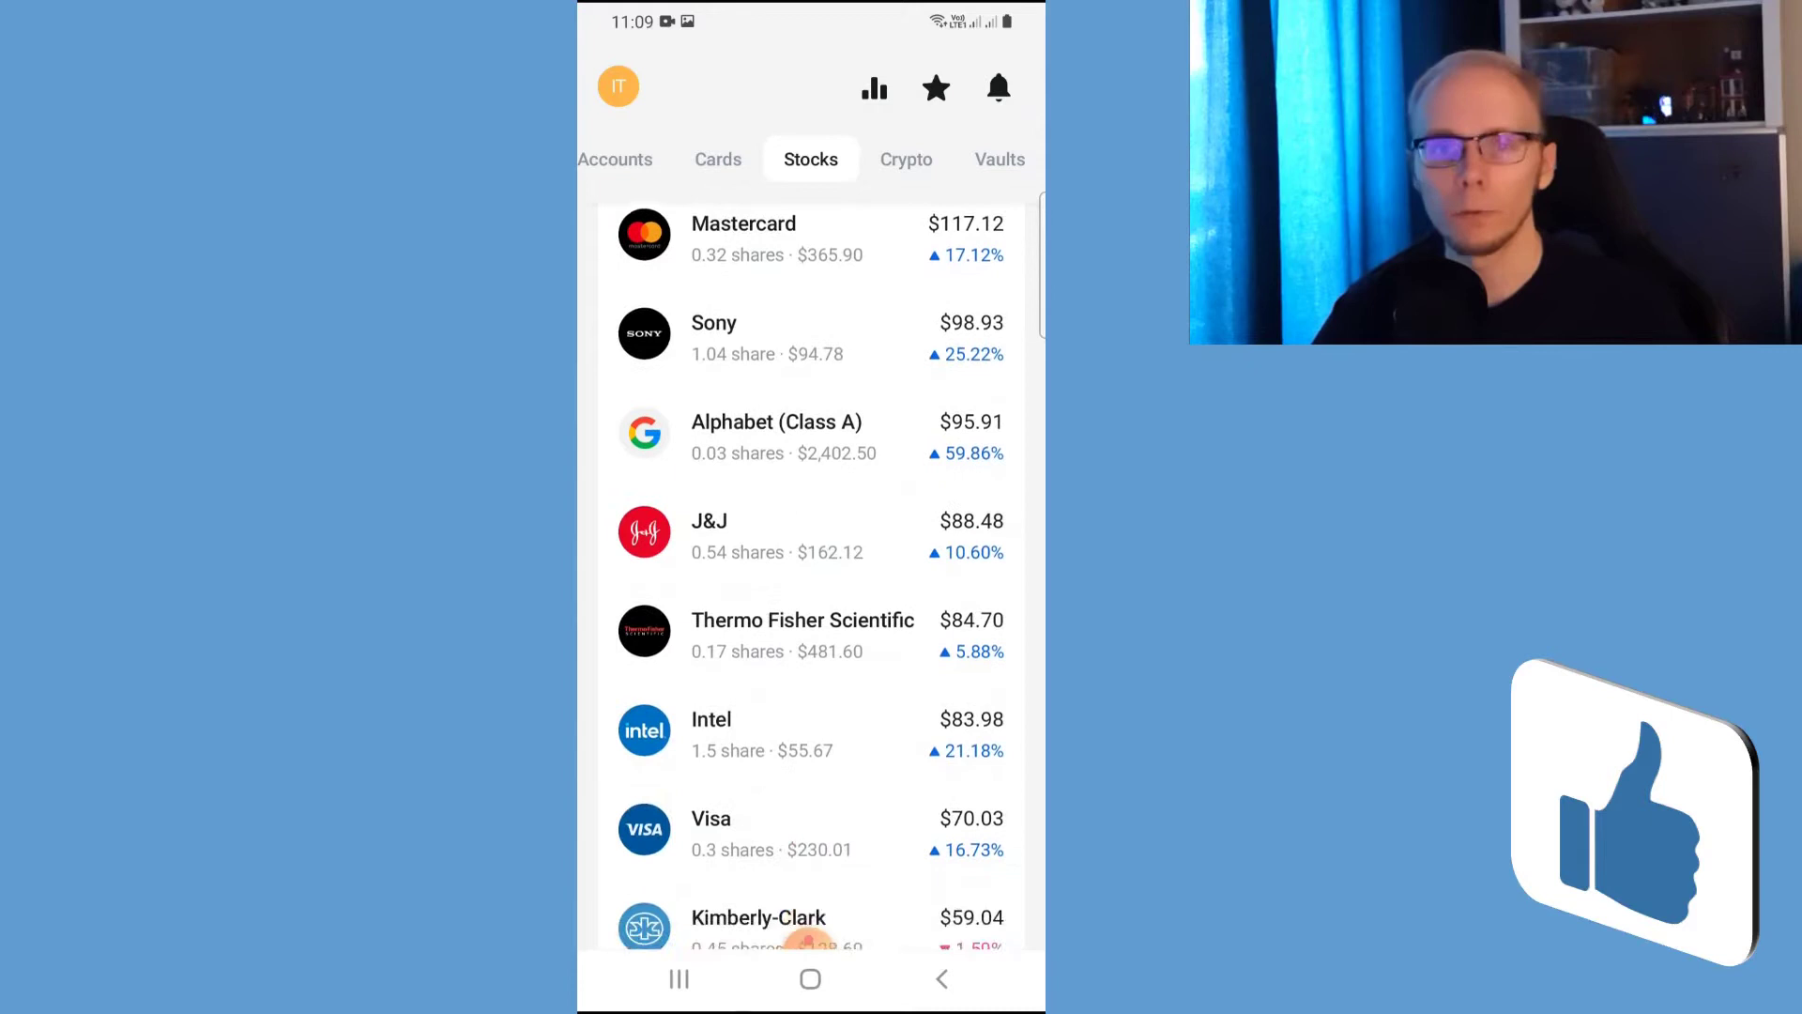
pyautogui.scroll(-2, 809, 563)
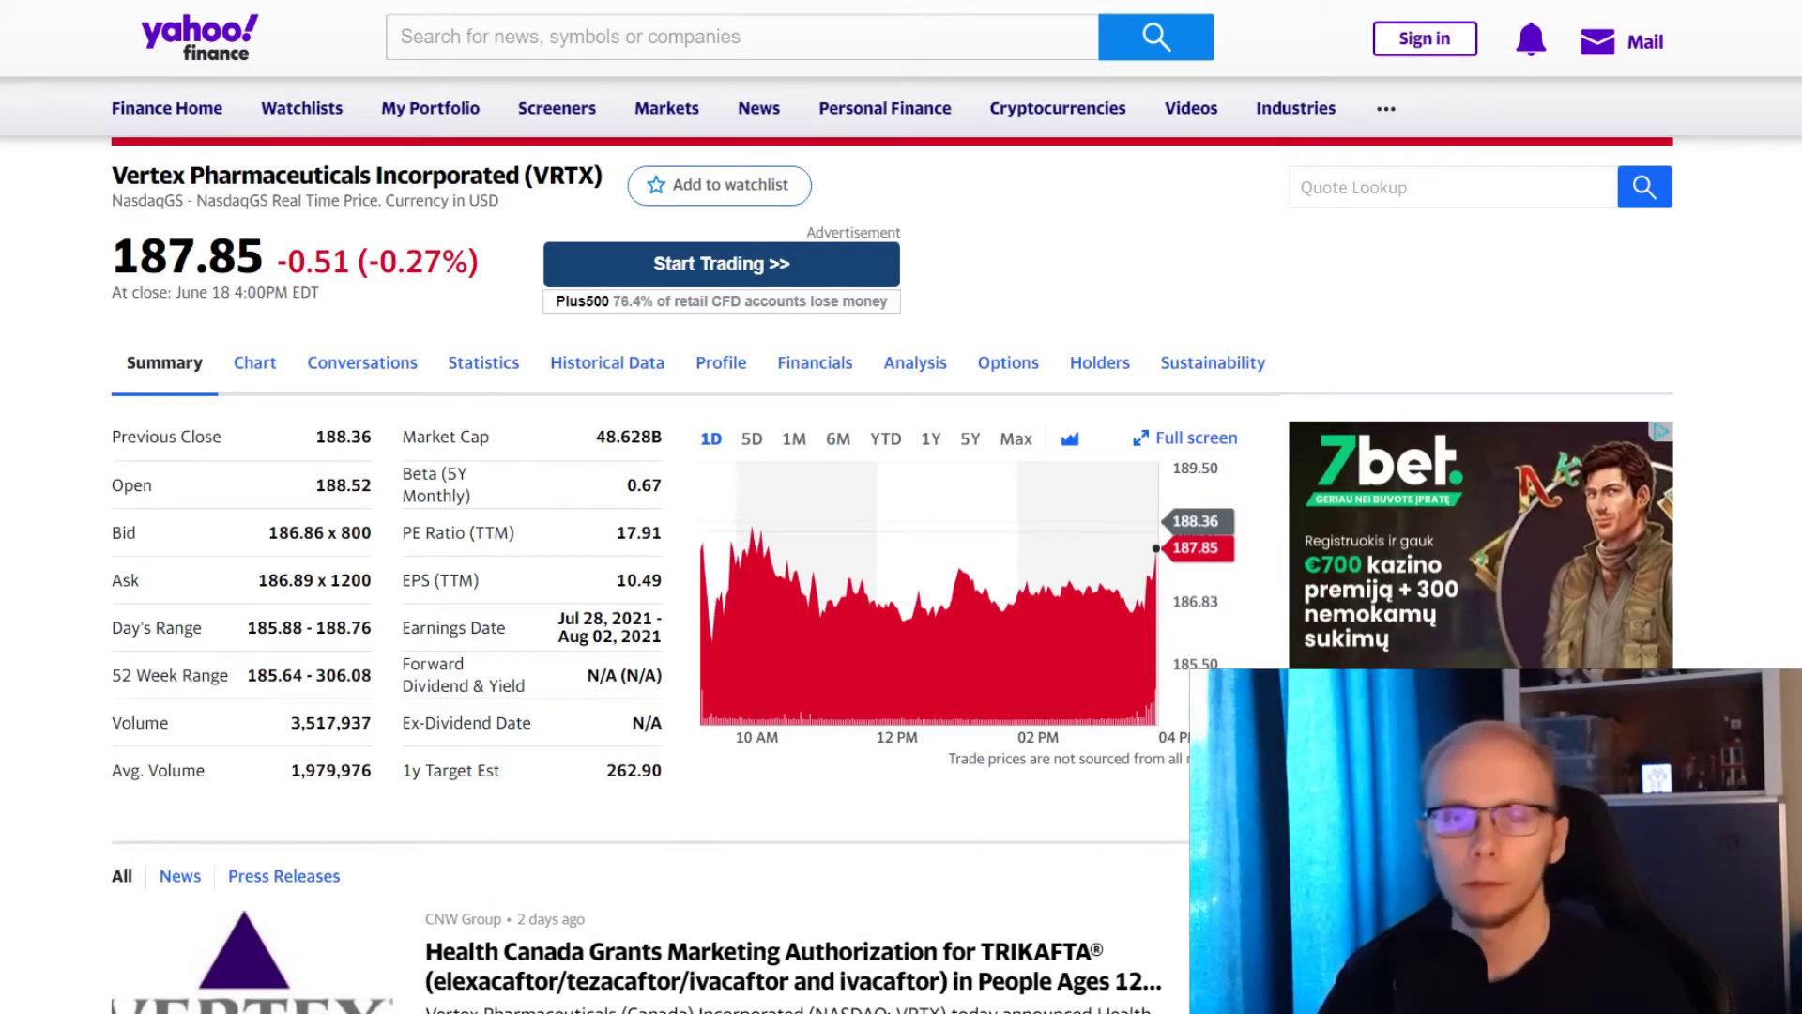
# Read VRTX's 2017–2020 revenue and earnings bars, then scroll on to the analyst price targets.
pyautogui.scroll(-10, 1255, 658)
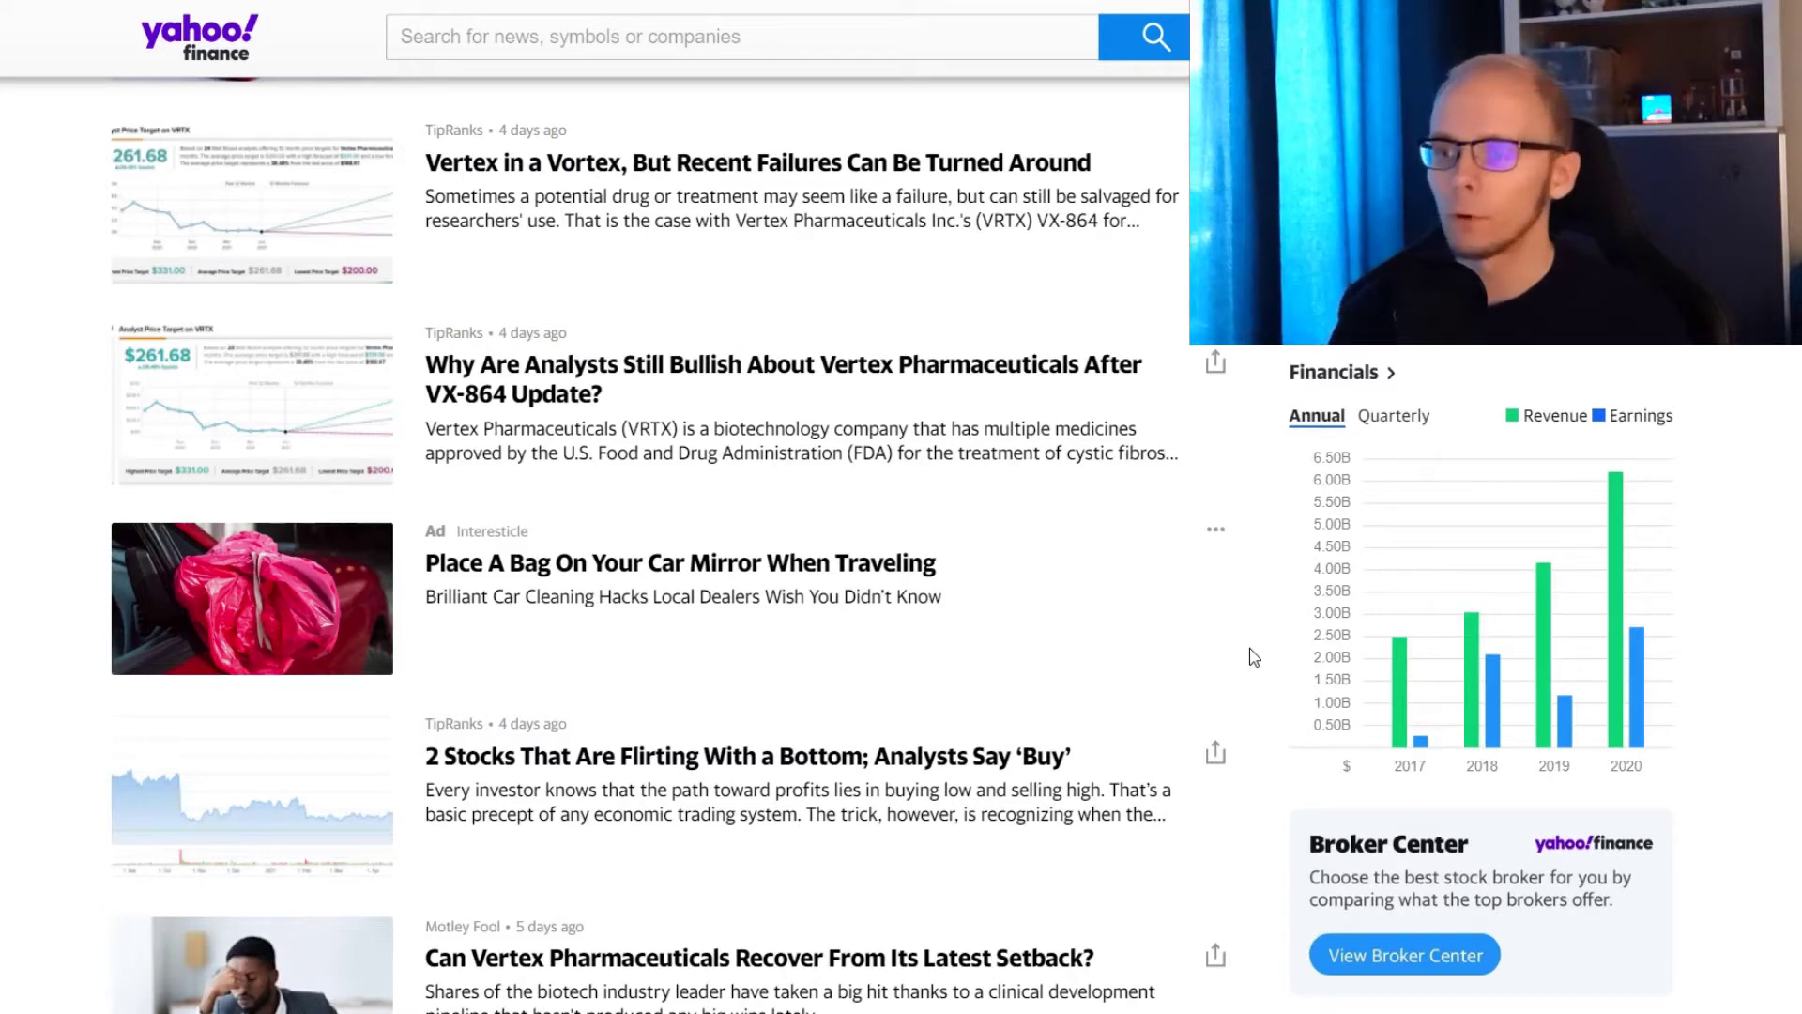
pyautogui.moveTo(1406, 699)
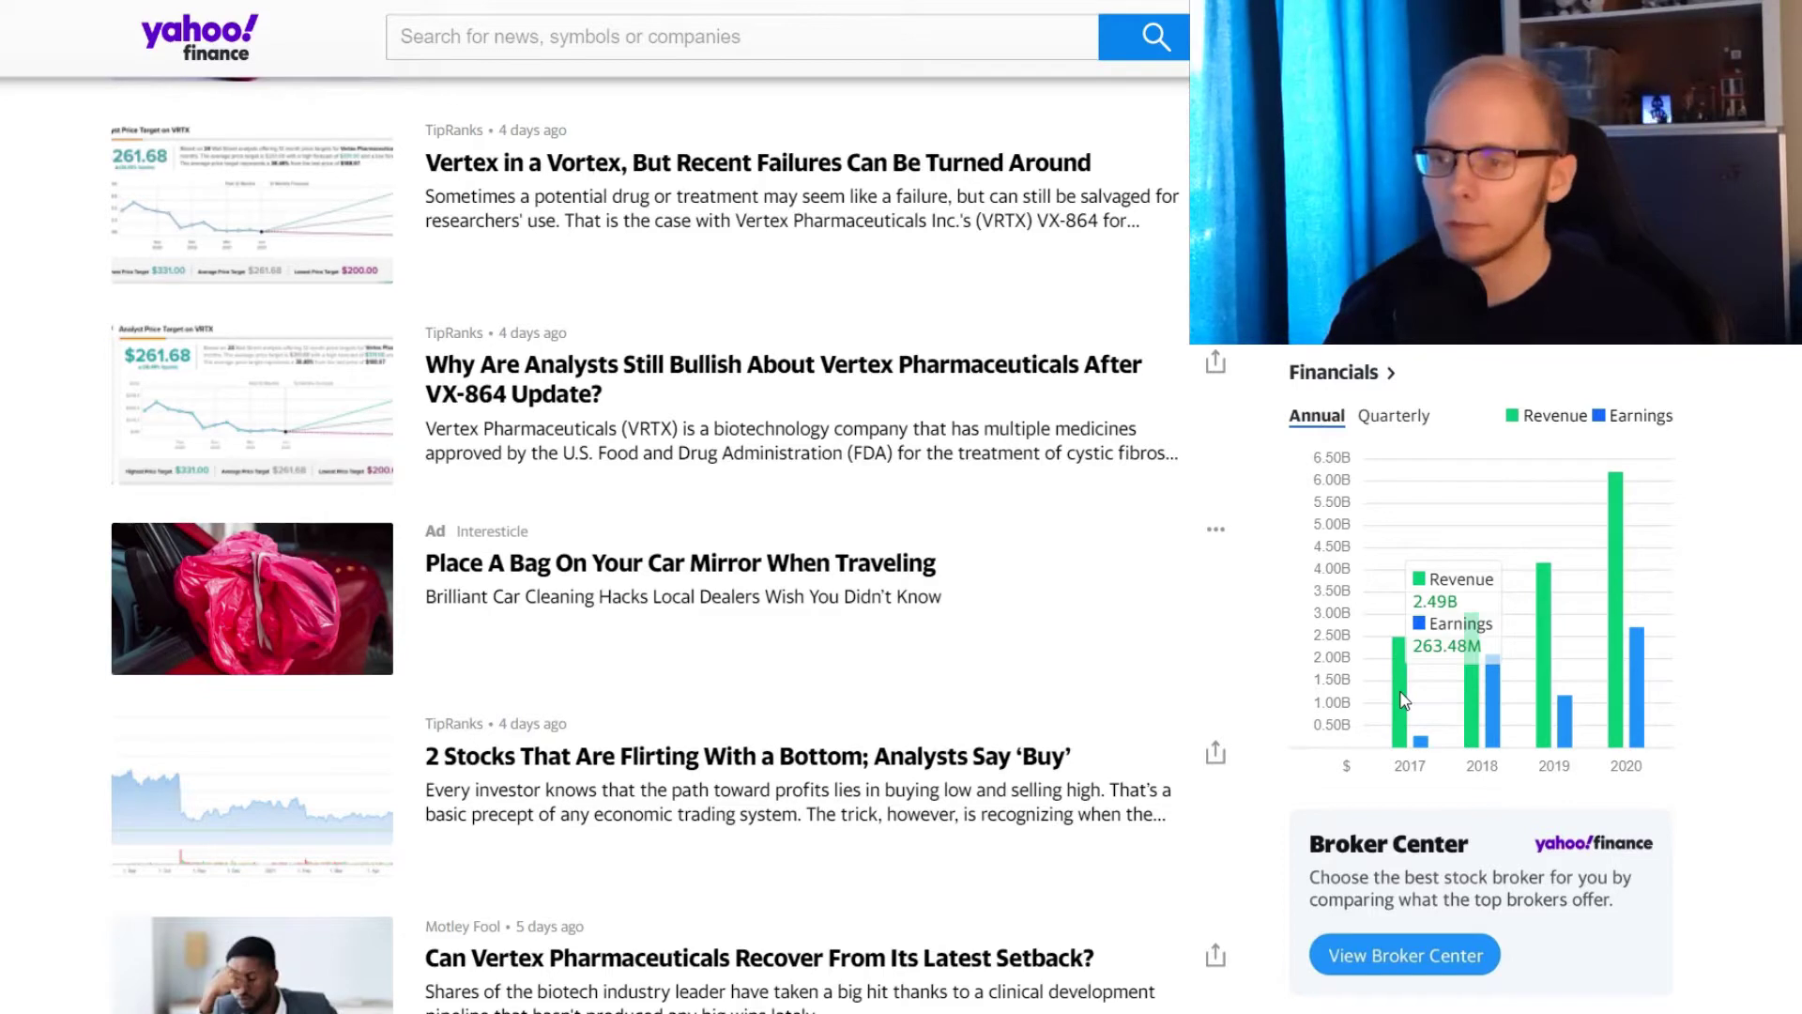
pyautogui.moveTo(1483, 702)
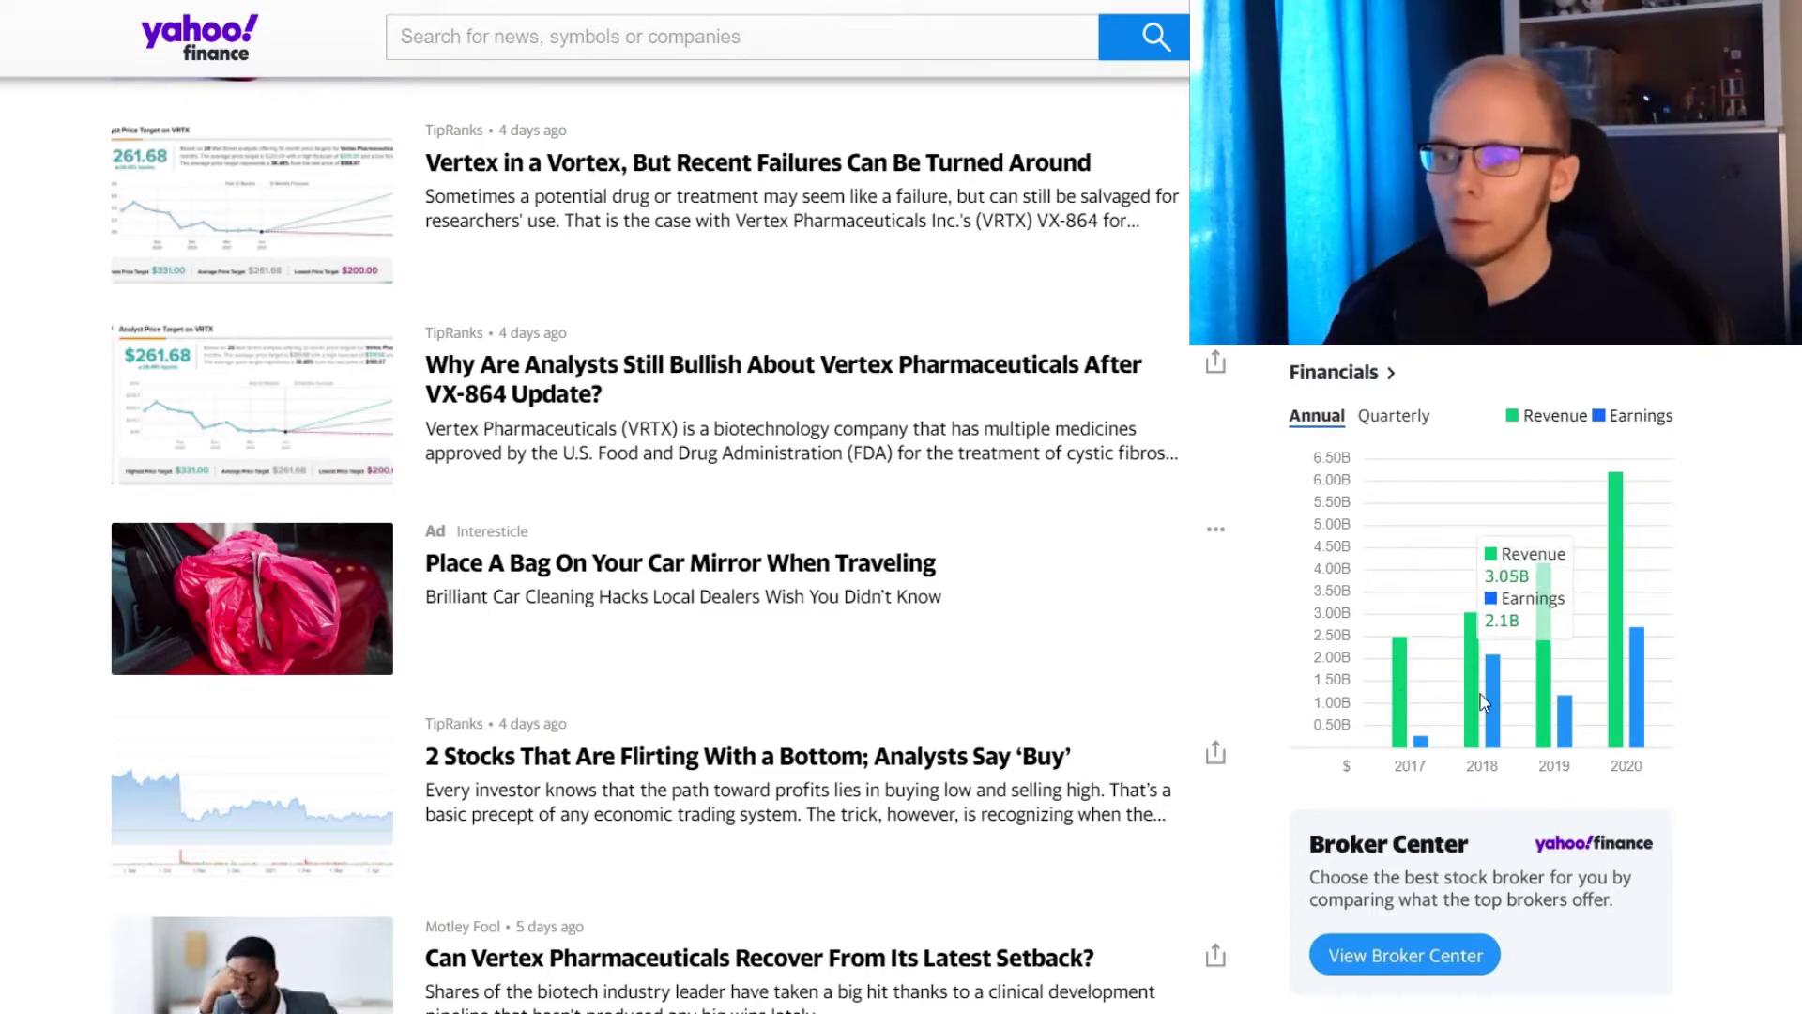
pyautogui.moveTo(1552, 676)
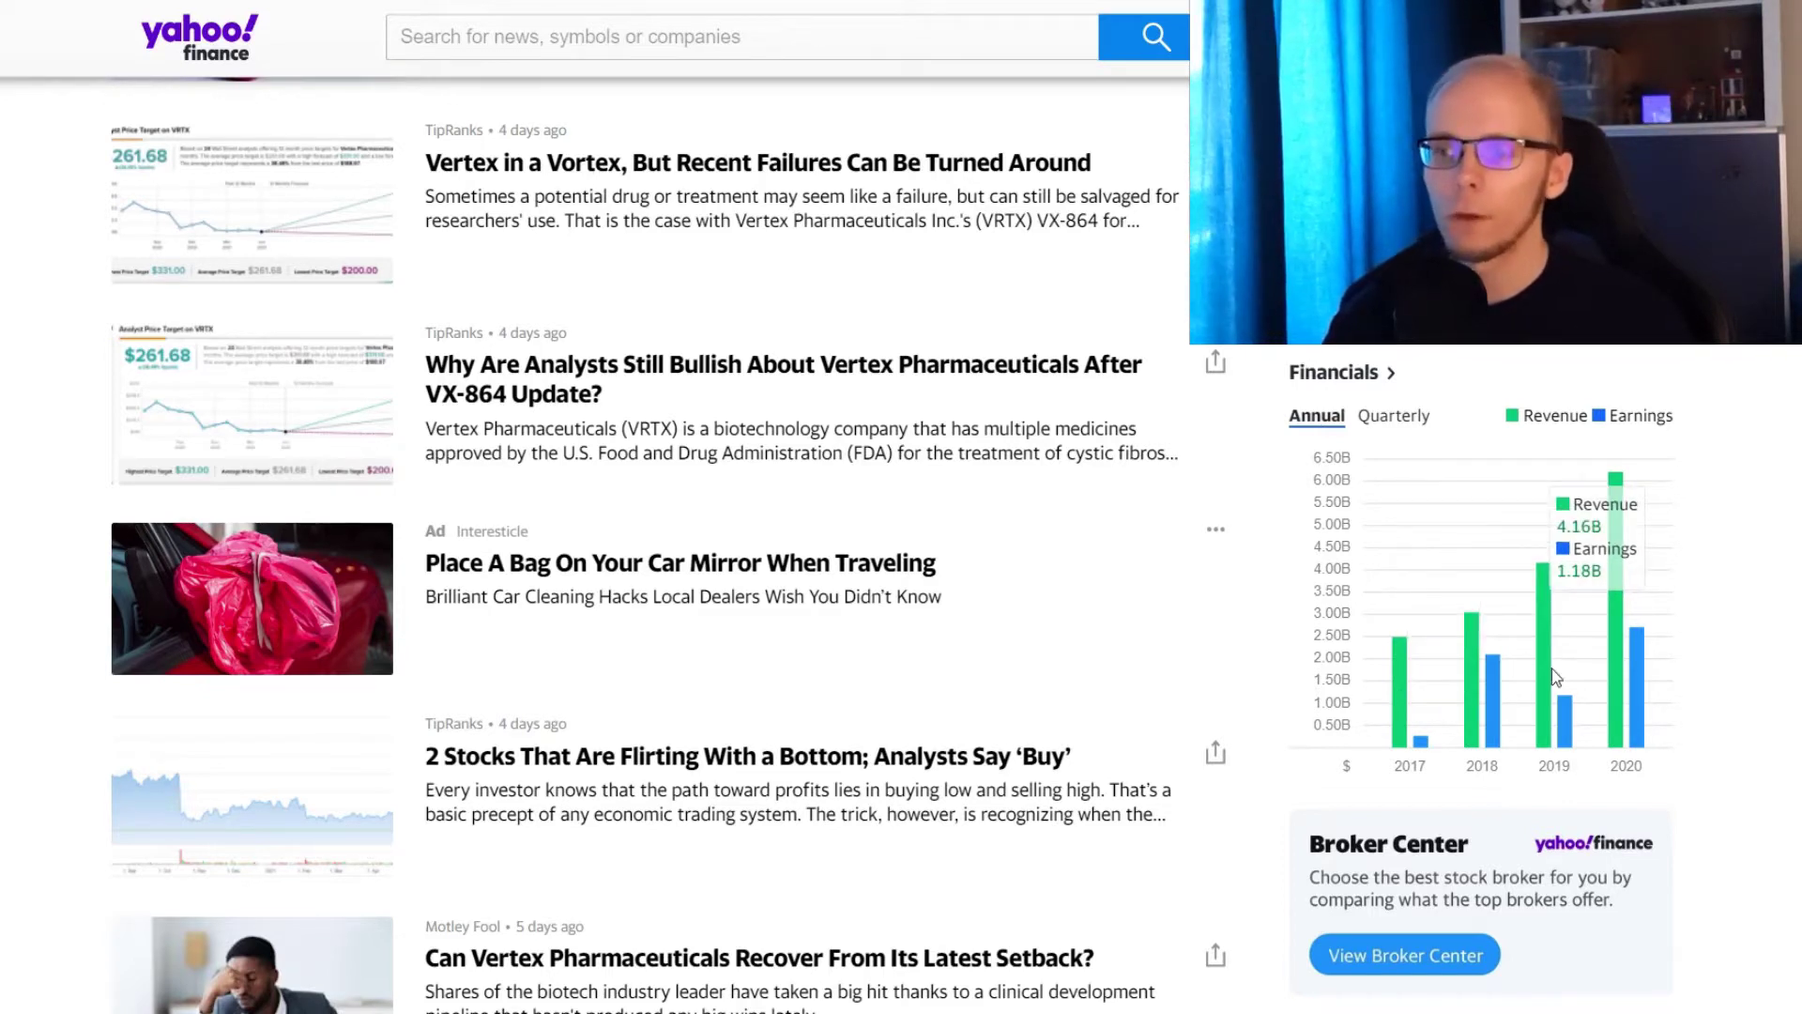
pyautogui.moveTo(1624, 648)
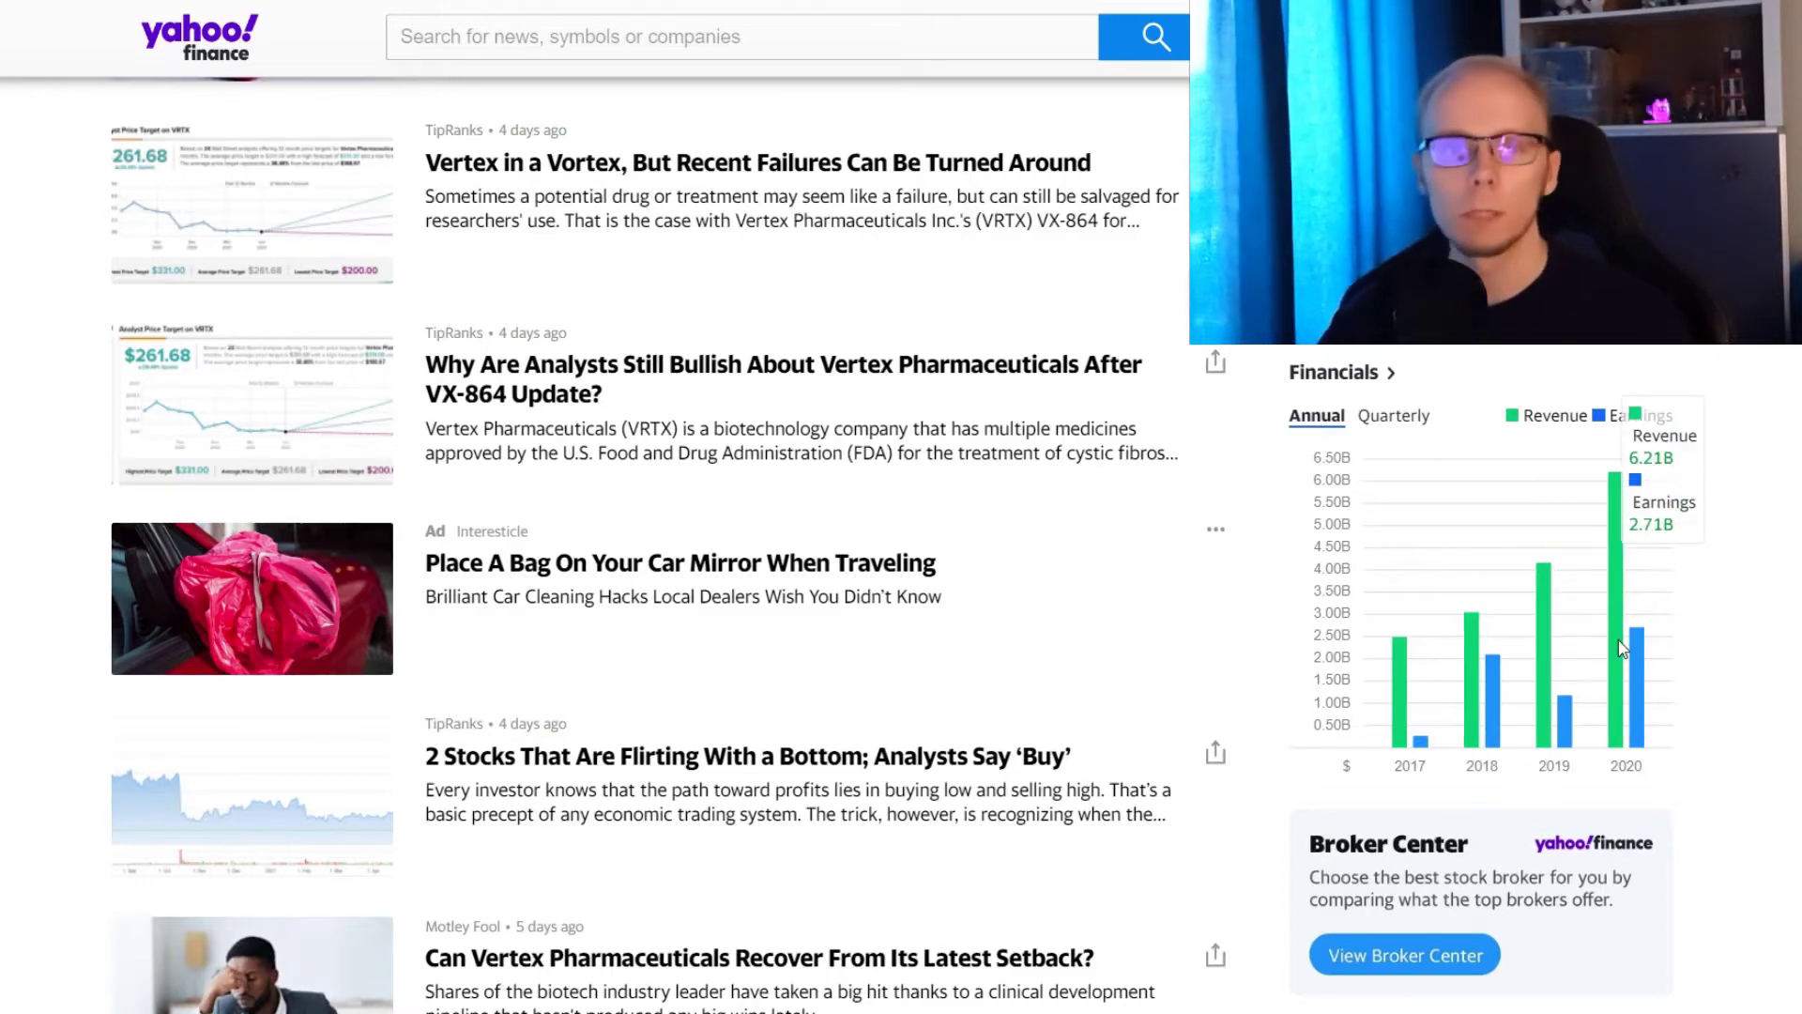
pyautogui.scroll(-9, 1263, 231)
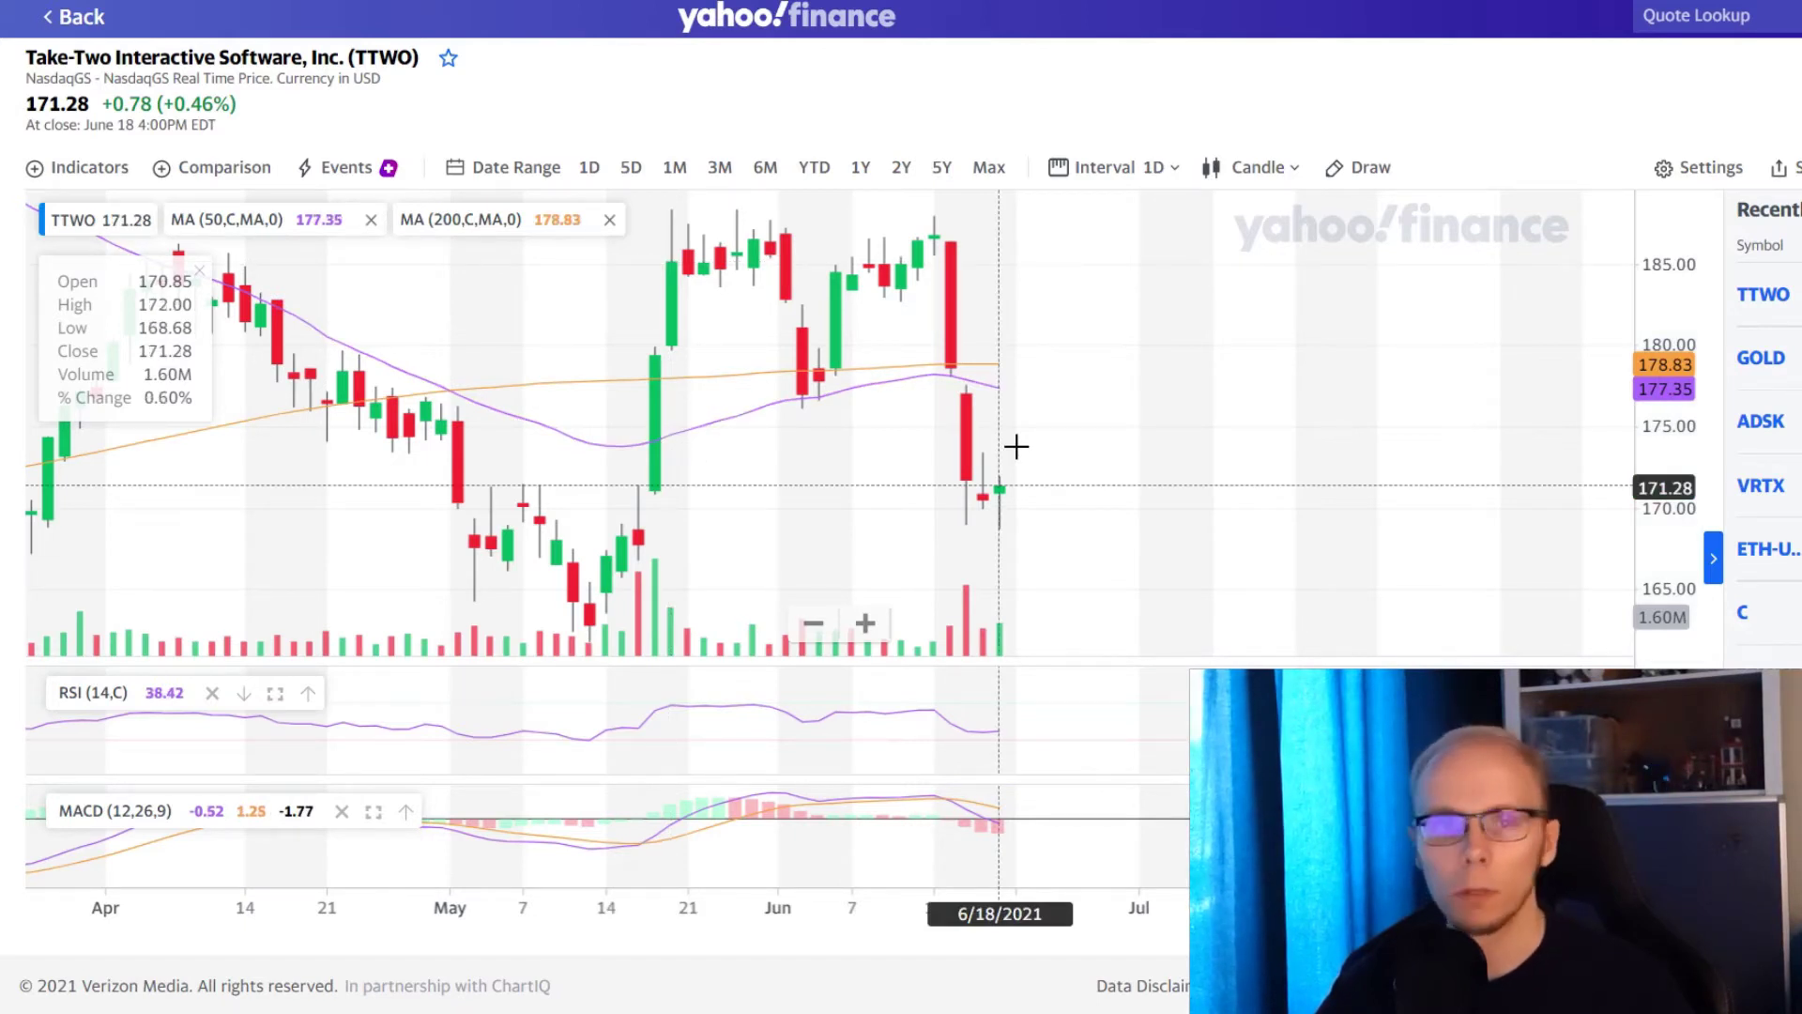
# Scroll back up from the TTWO chart toward the transaction list.
pyautogui.scroll(2, 1019, 480)
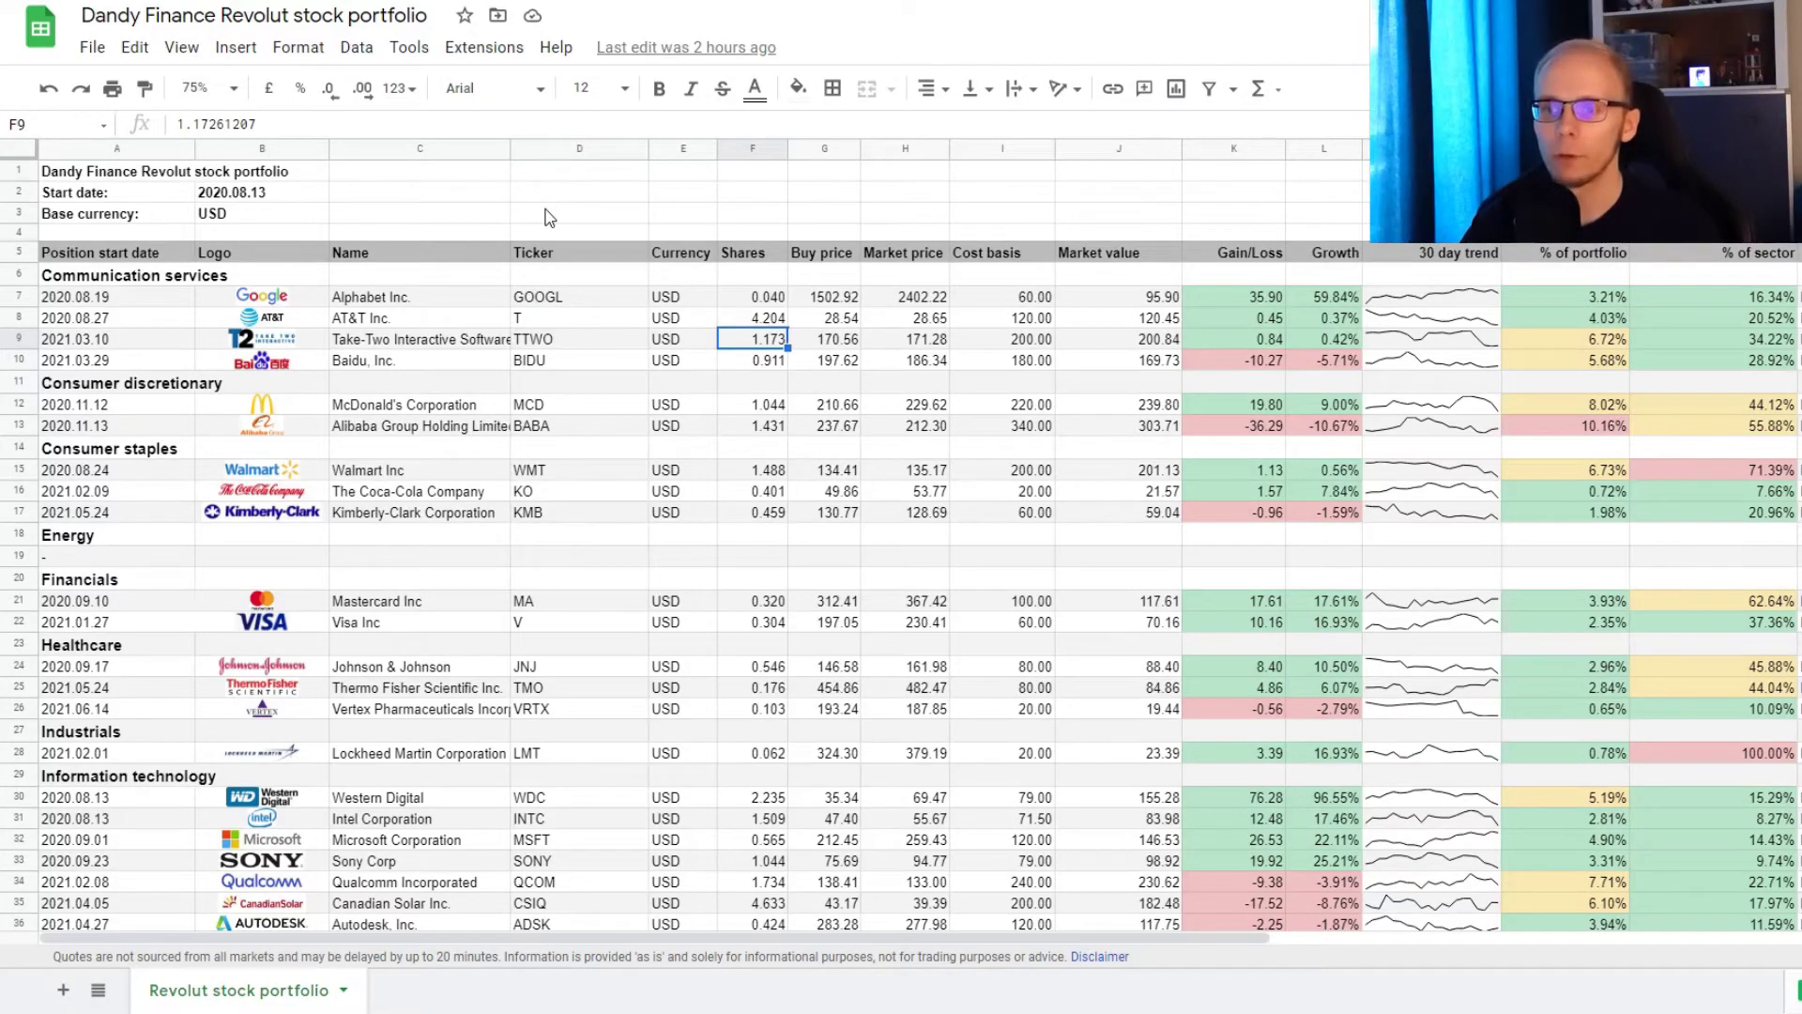
# Step through TTWO's formulas for buy price, market price, cost basis, market value, gain/loss, growth and portfolio and sector shares.
pyautogui.press('Right')
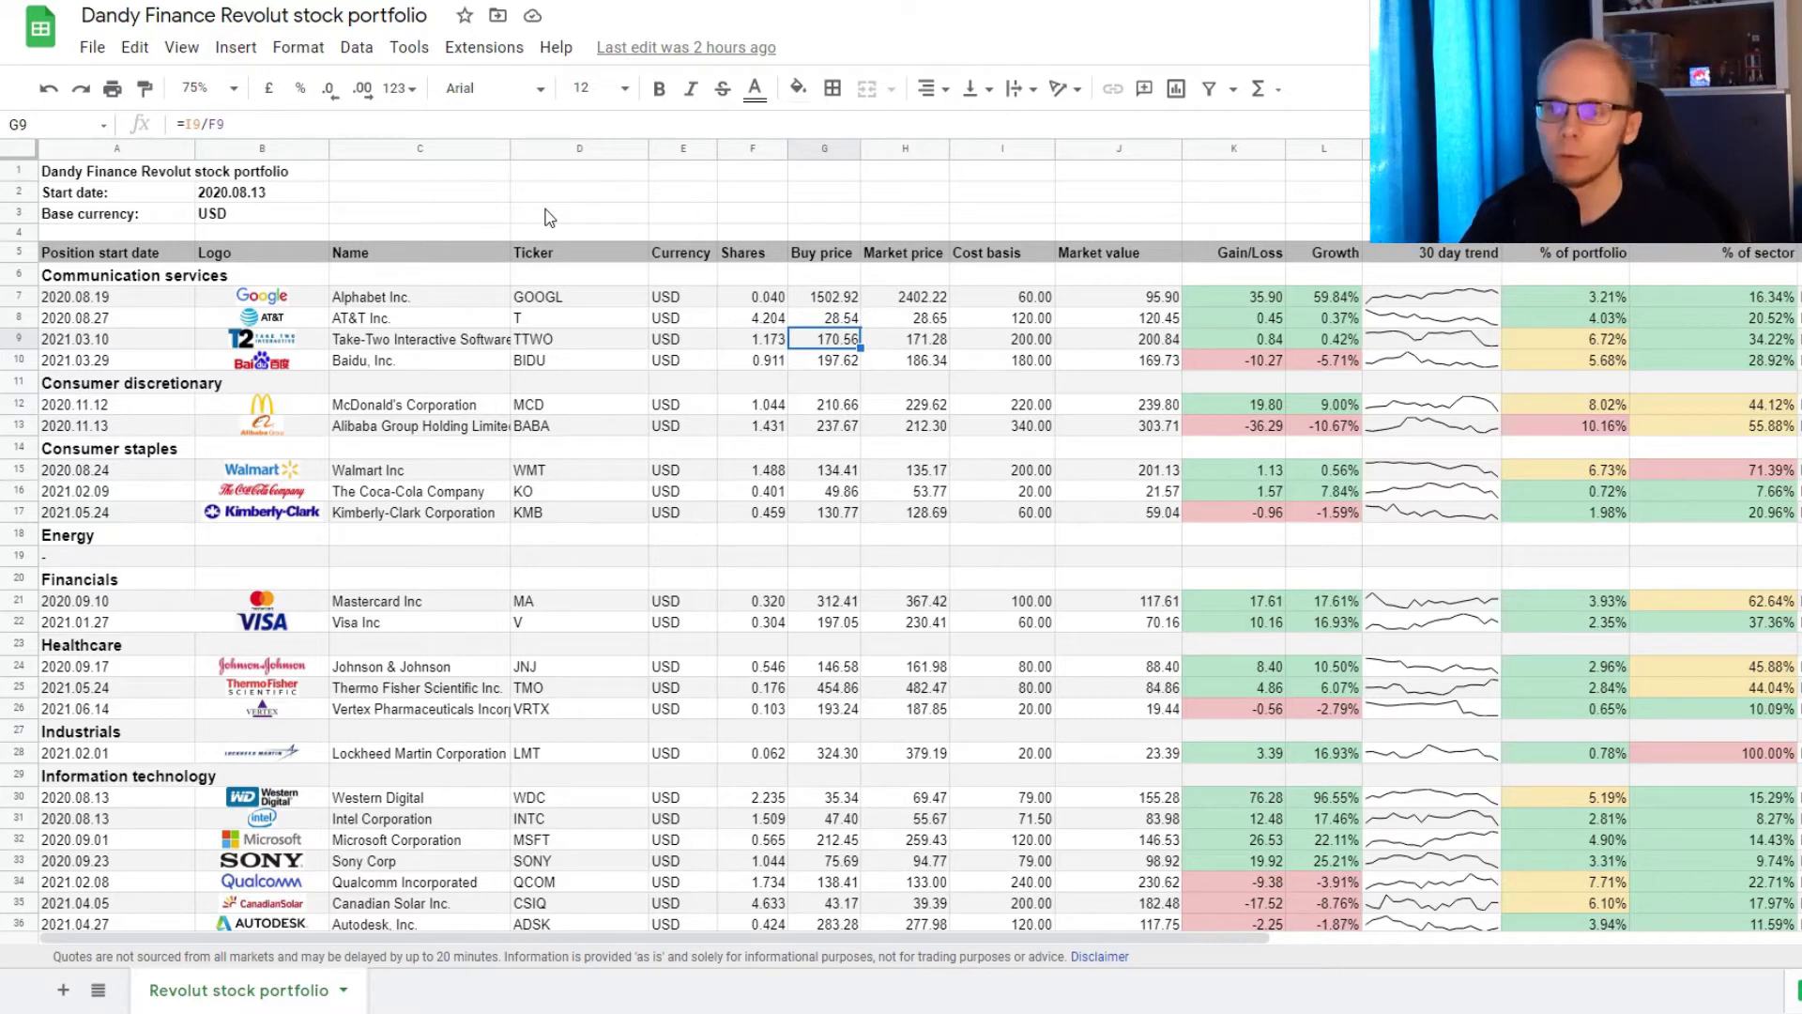
pyautogui.press('Right')
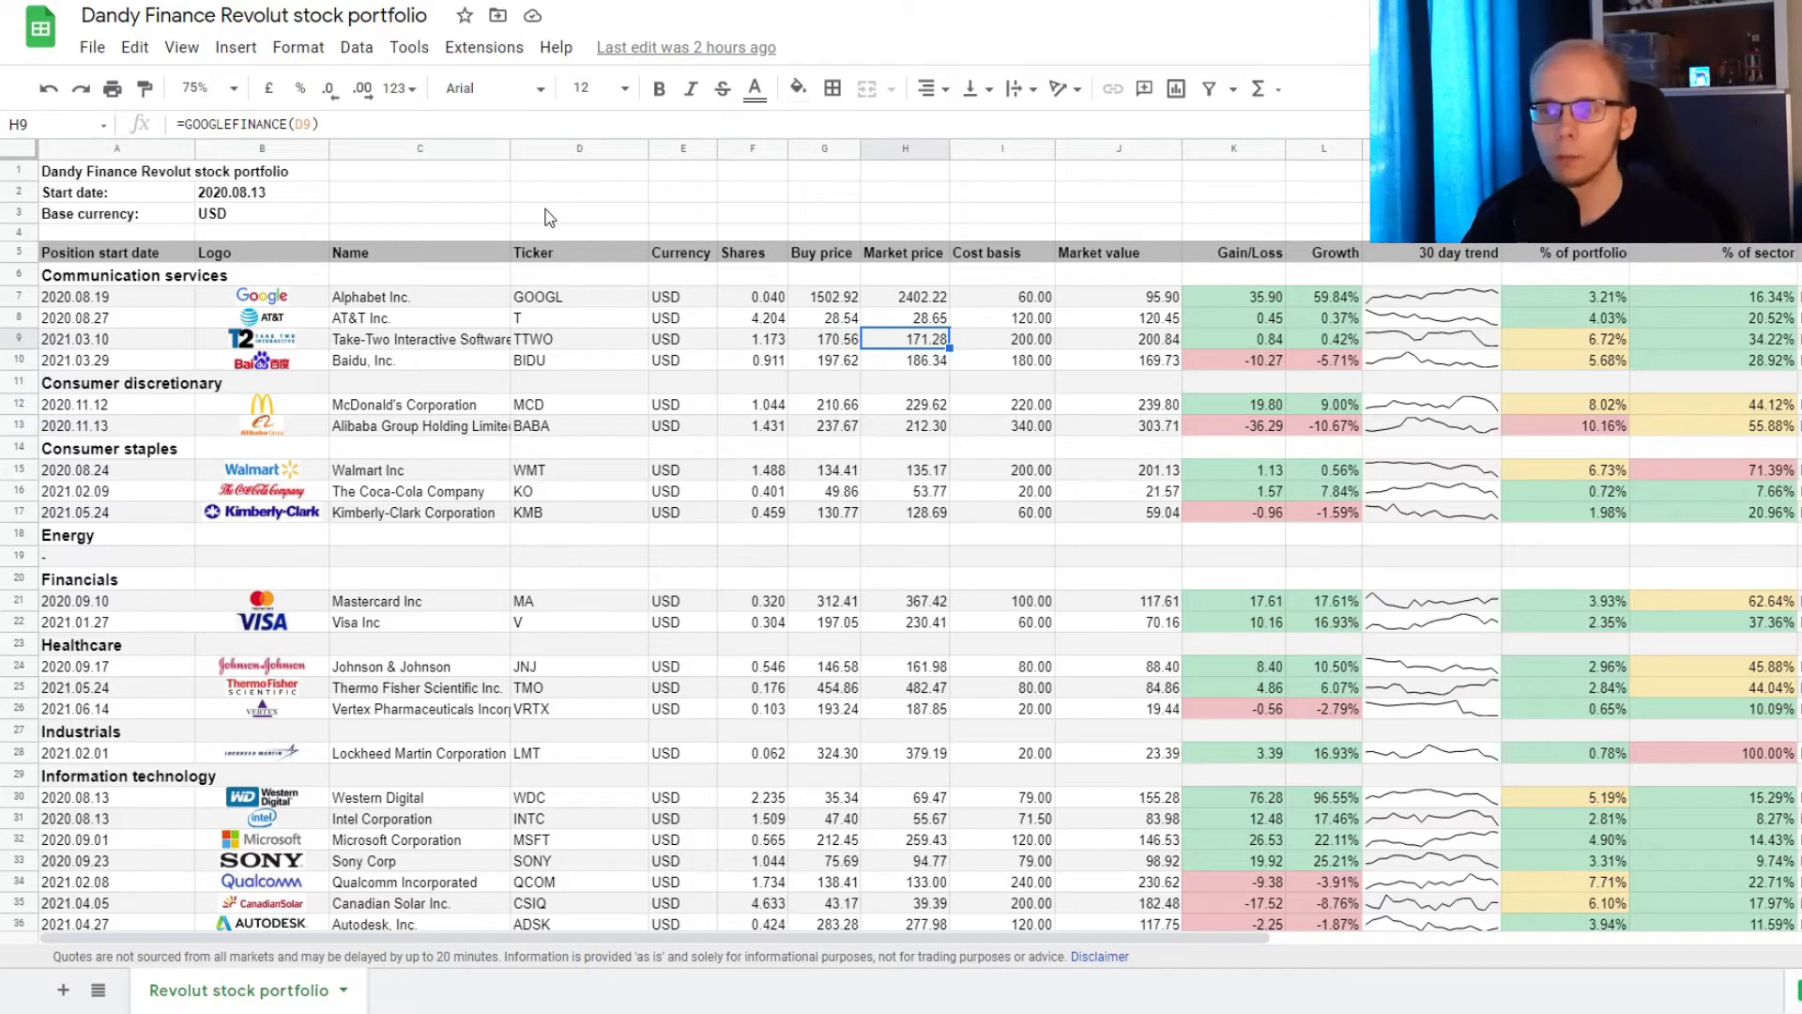
pyautogui.press('Right')
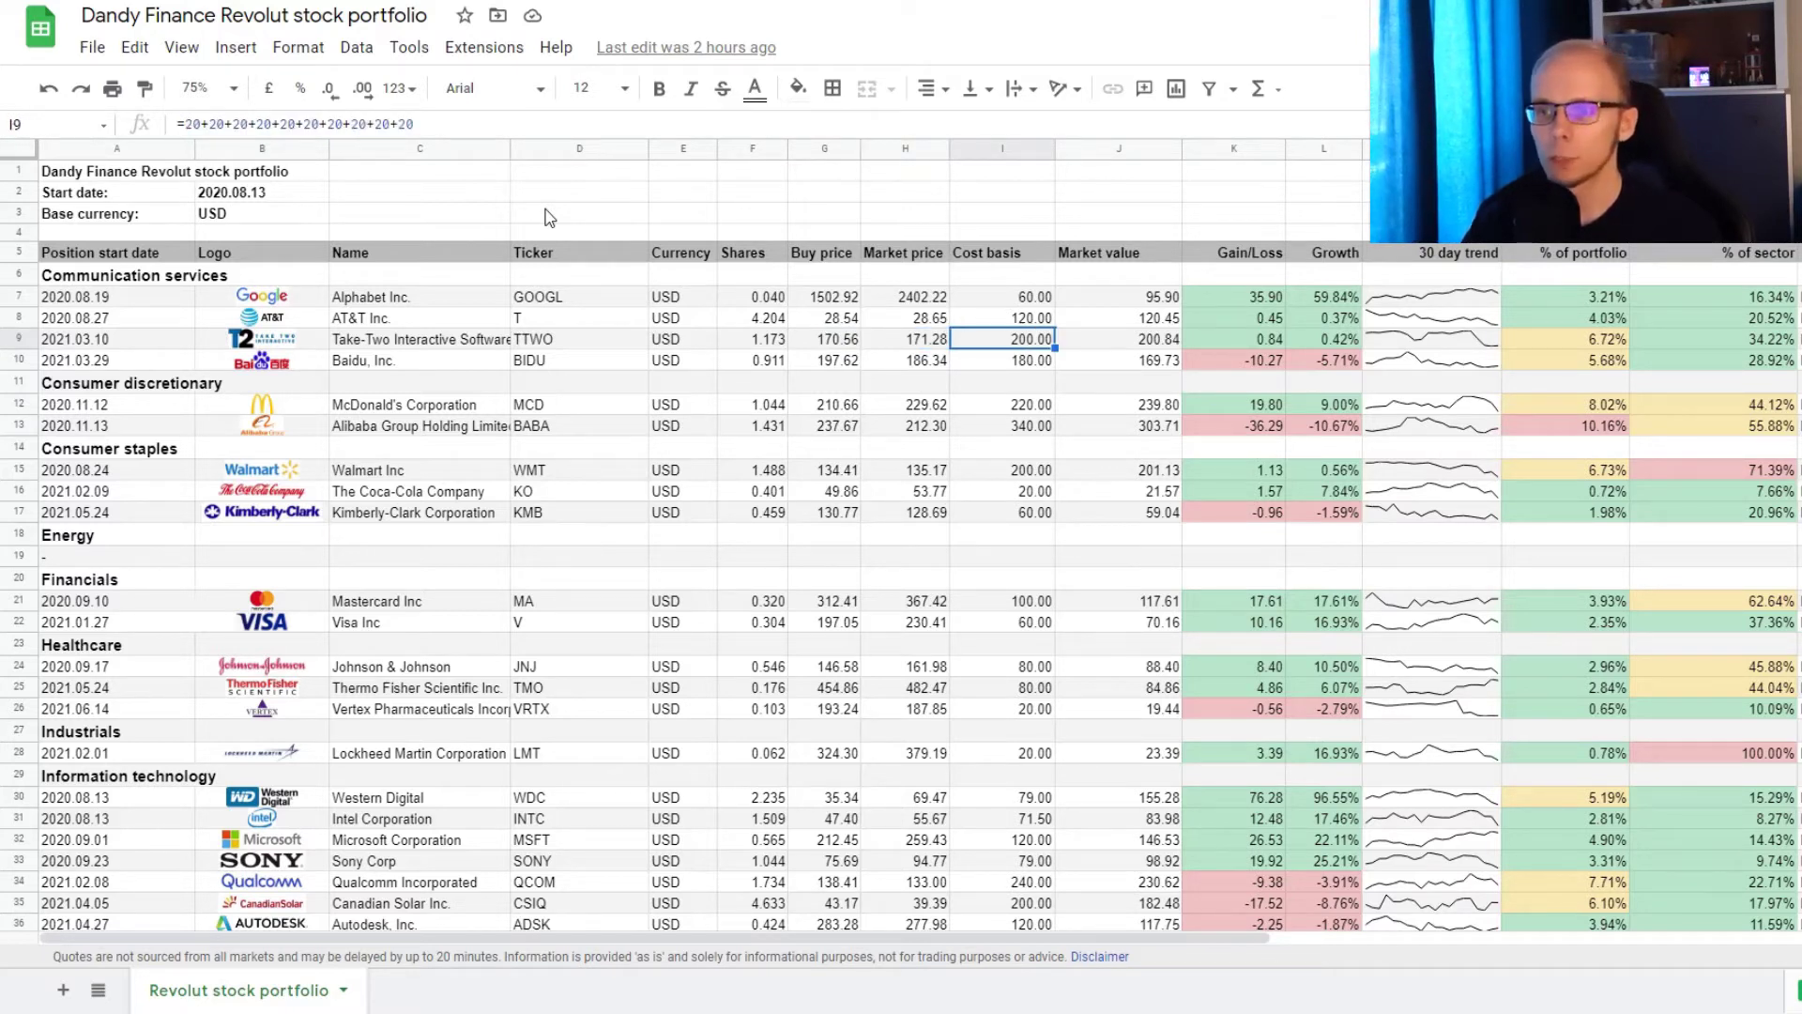
pyautogui.press('Right')
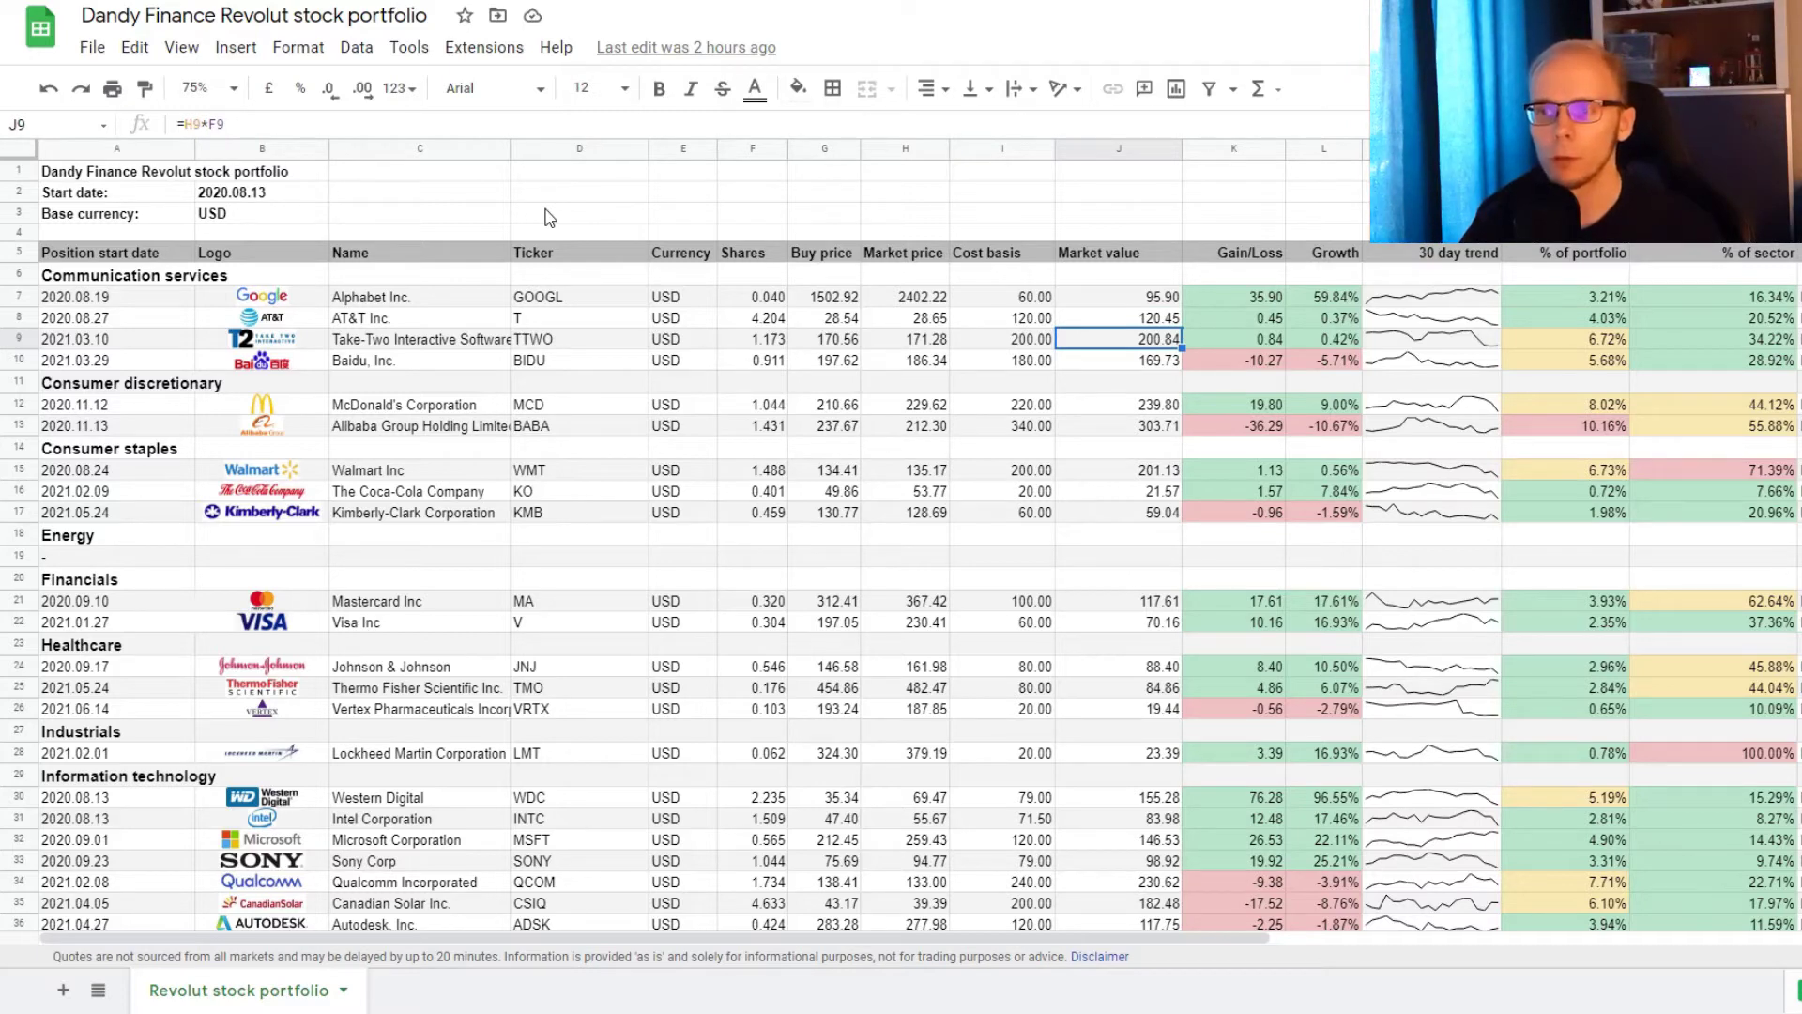
pyautogui.press('Right')
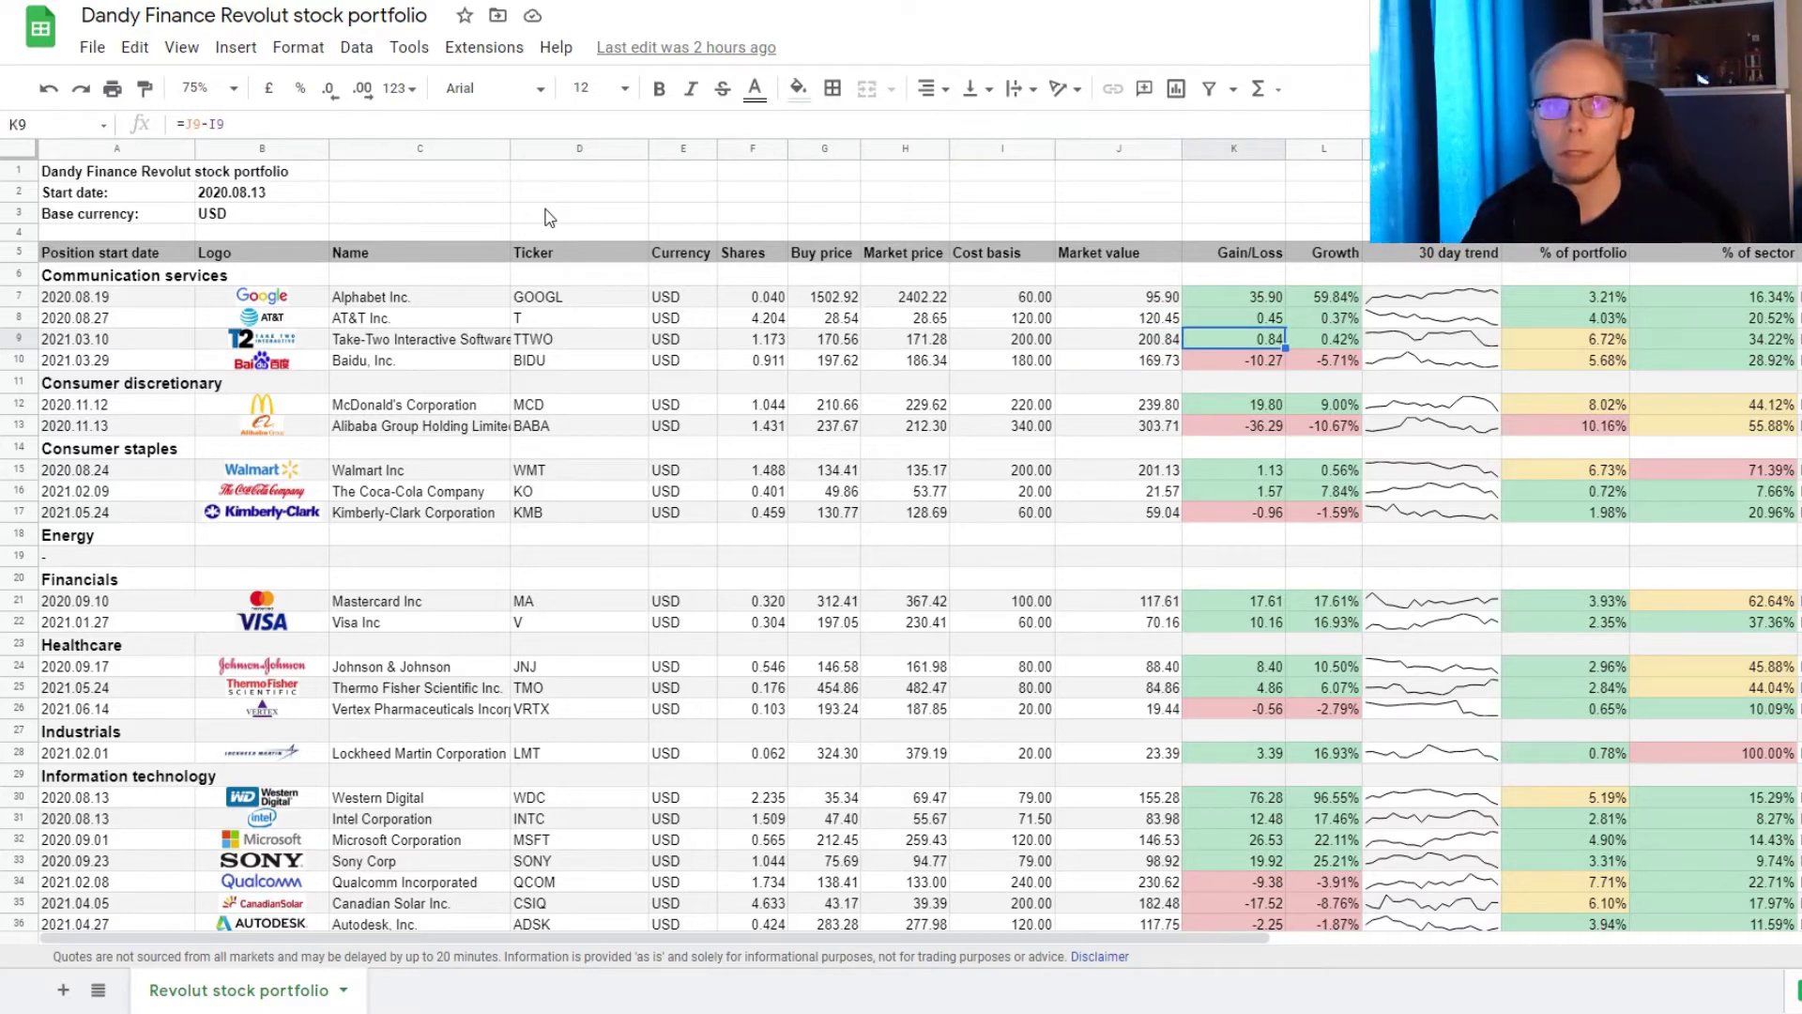
pyautogui.press('Right')
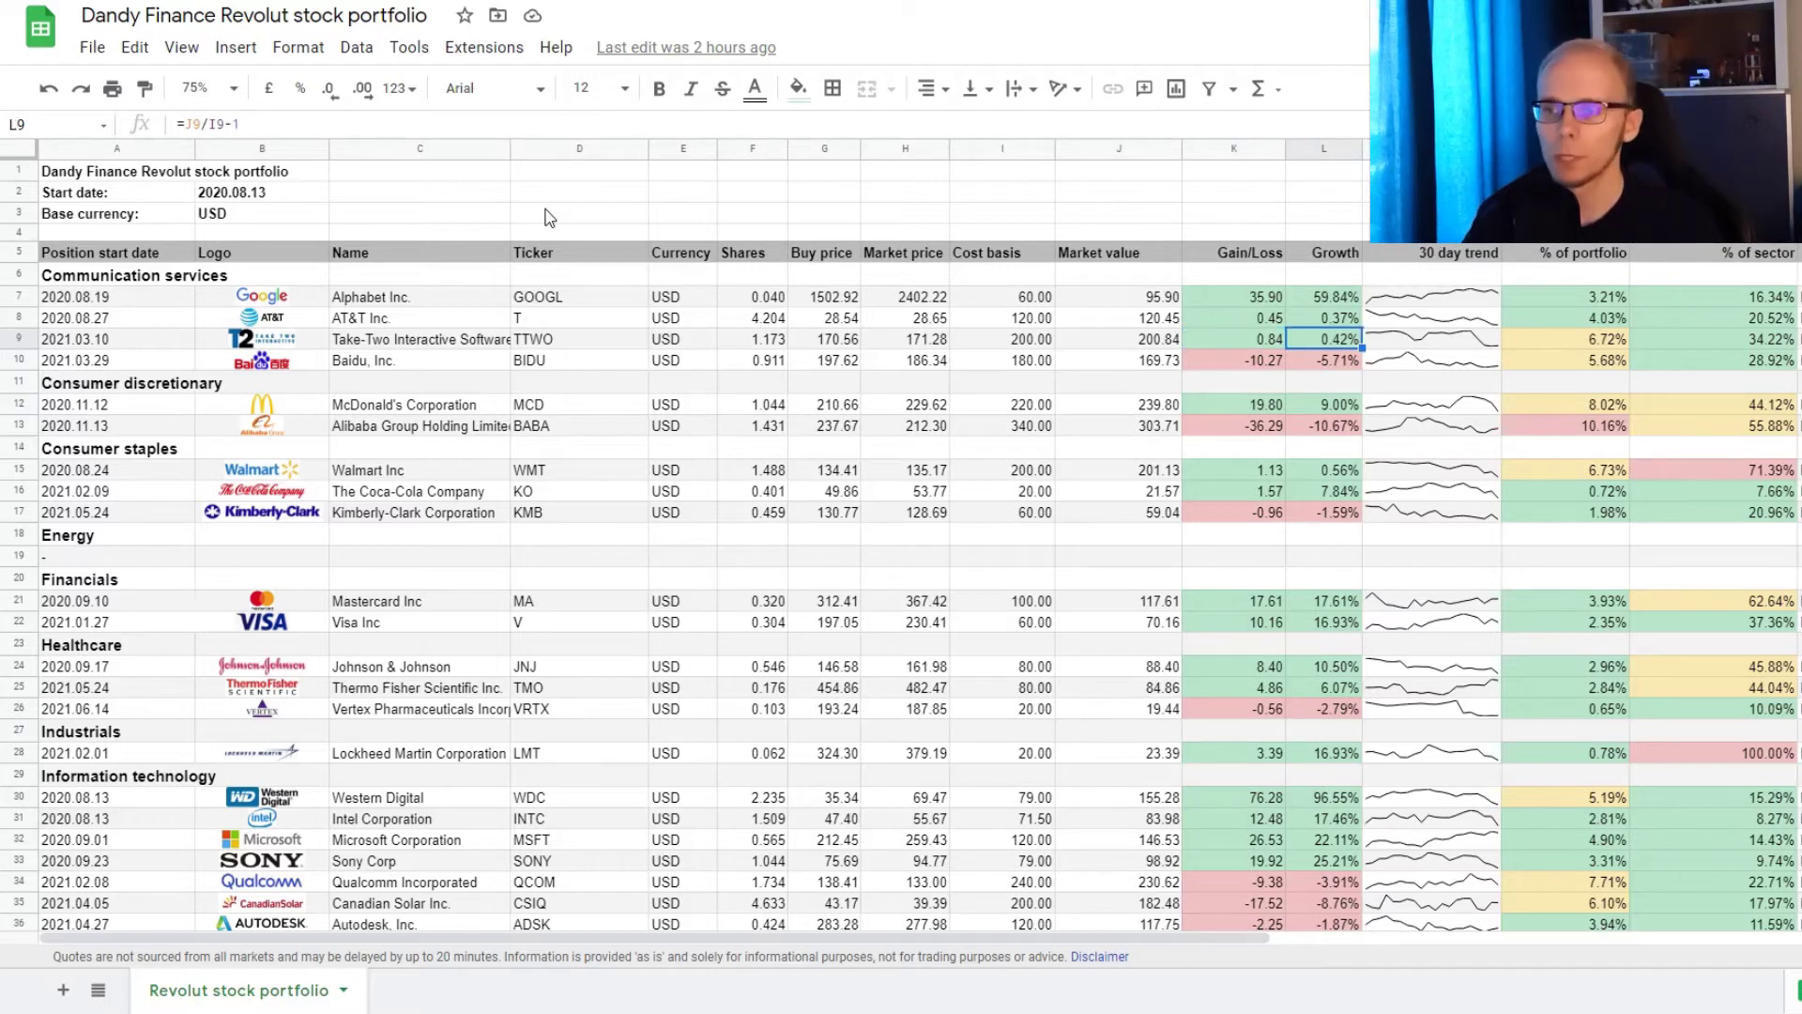
pyautogui.press('Right')
pyautogui.press('Right')
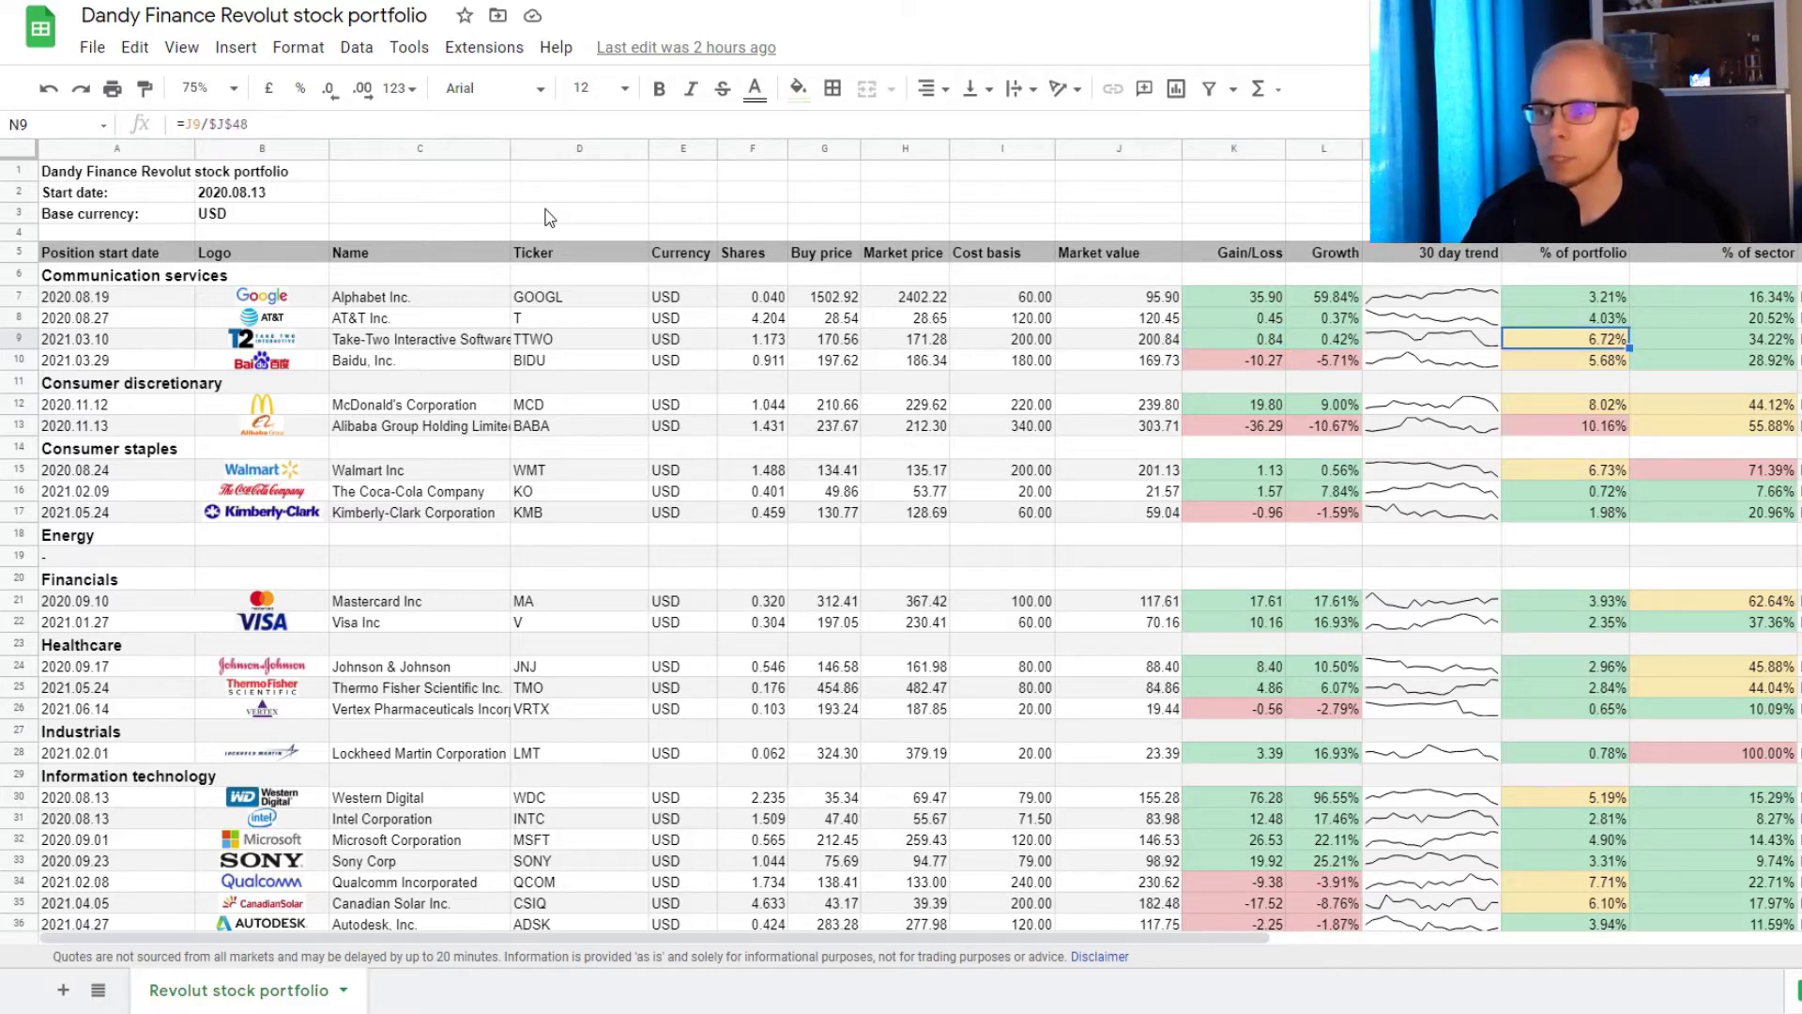
pyautogui.press('Right')
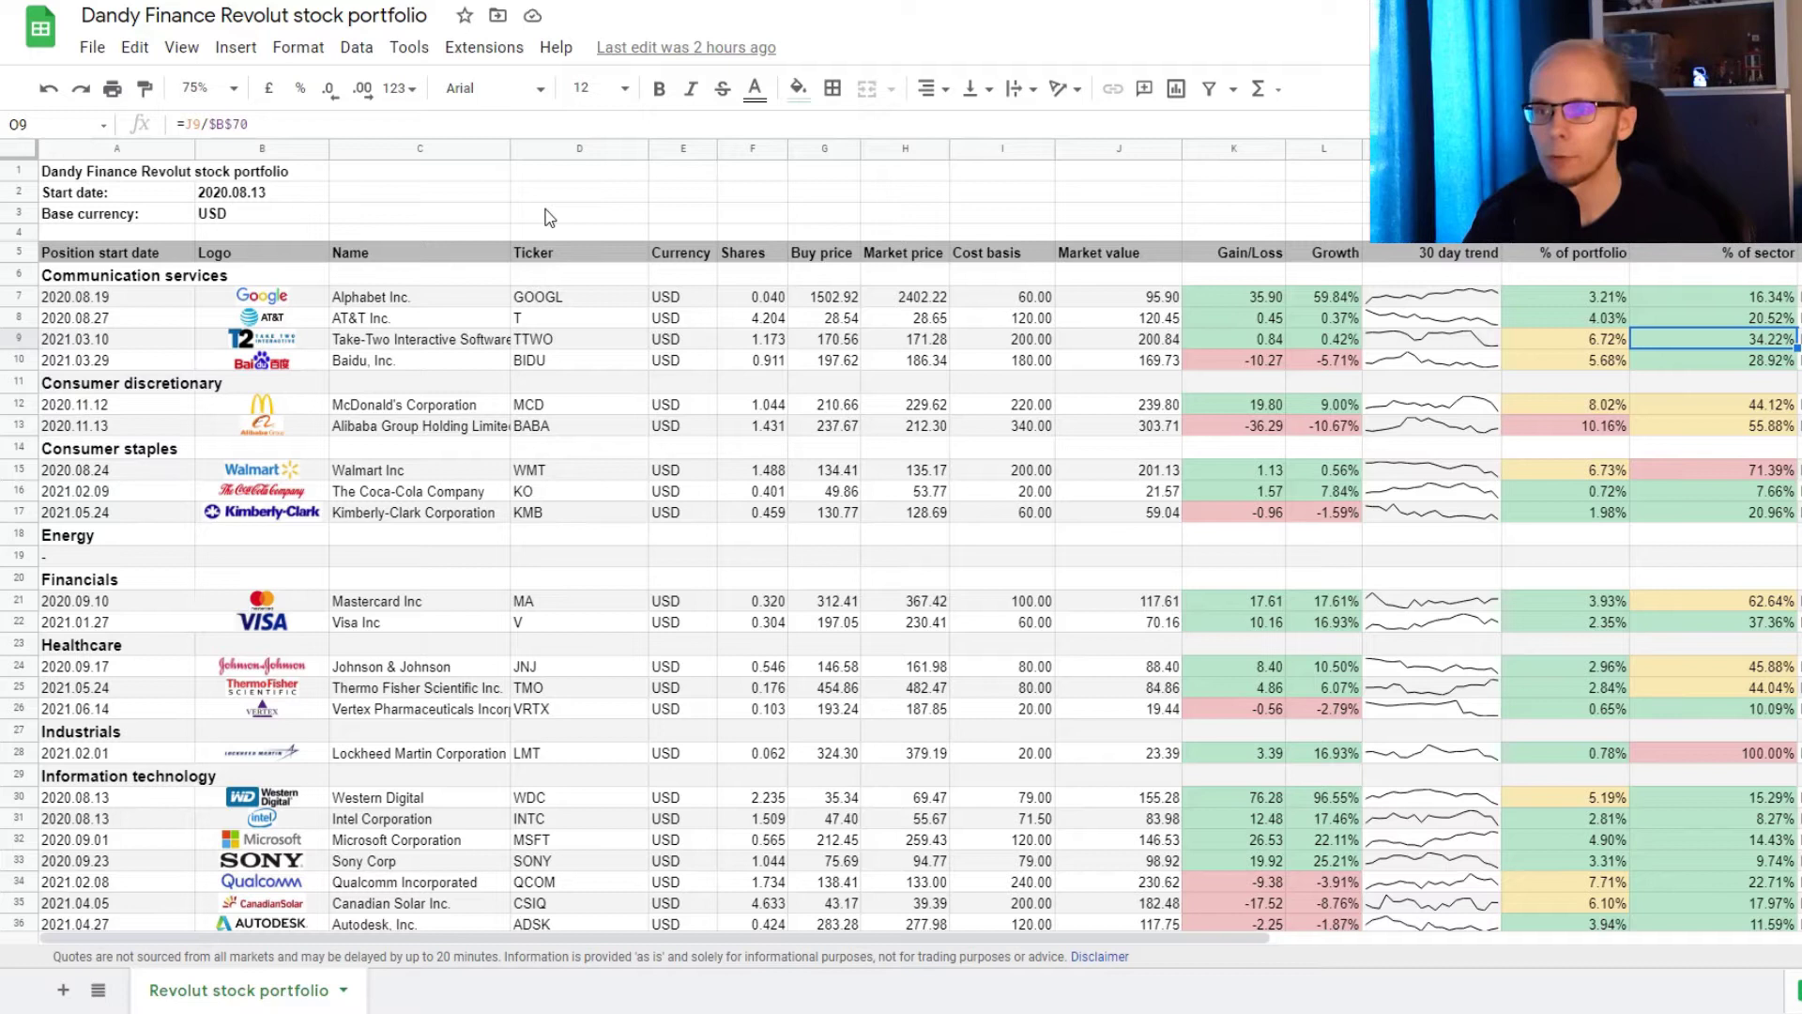
pyautogui.click(752, 709)
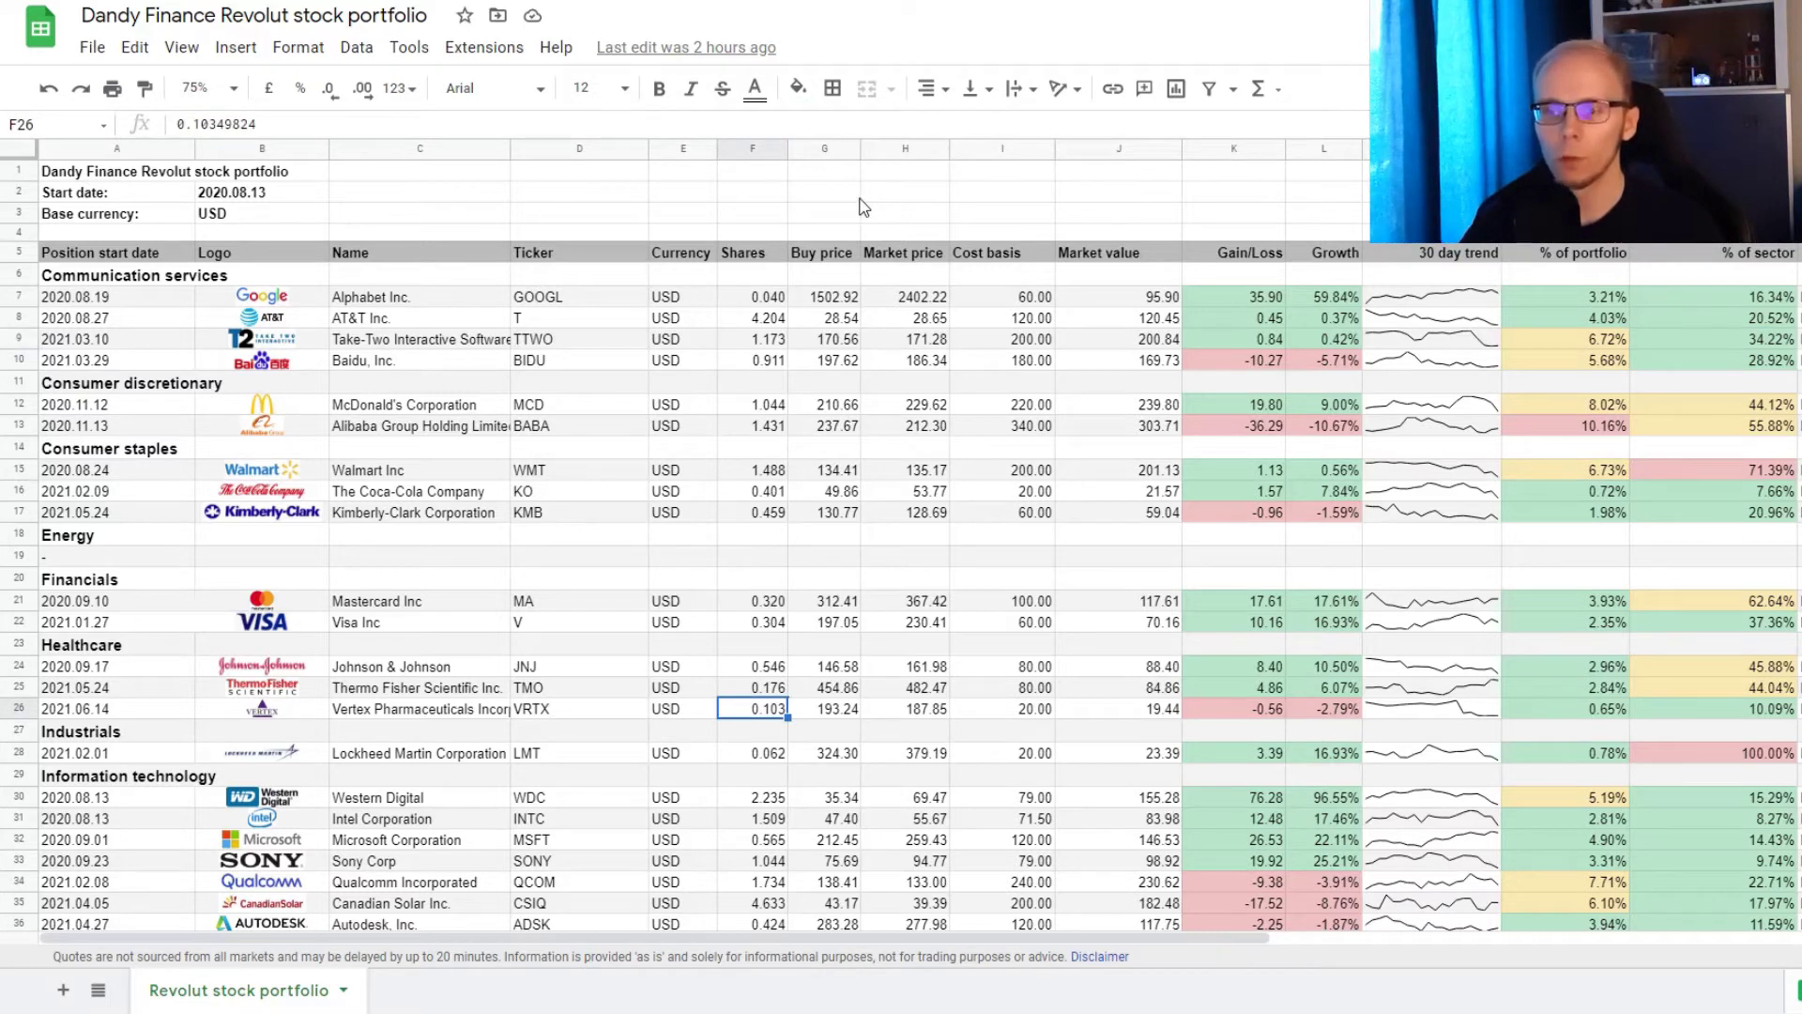
pyautogui.press('Right')
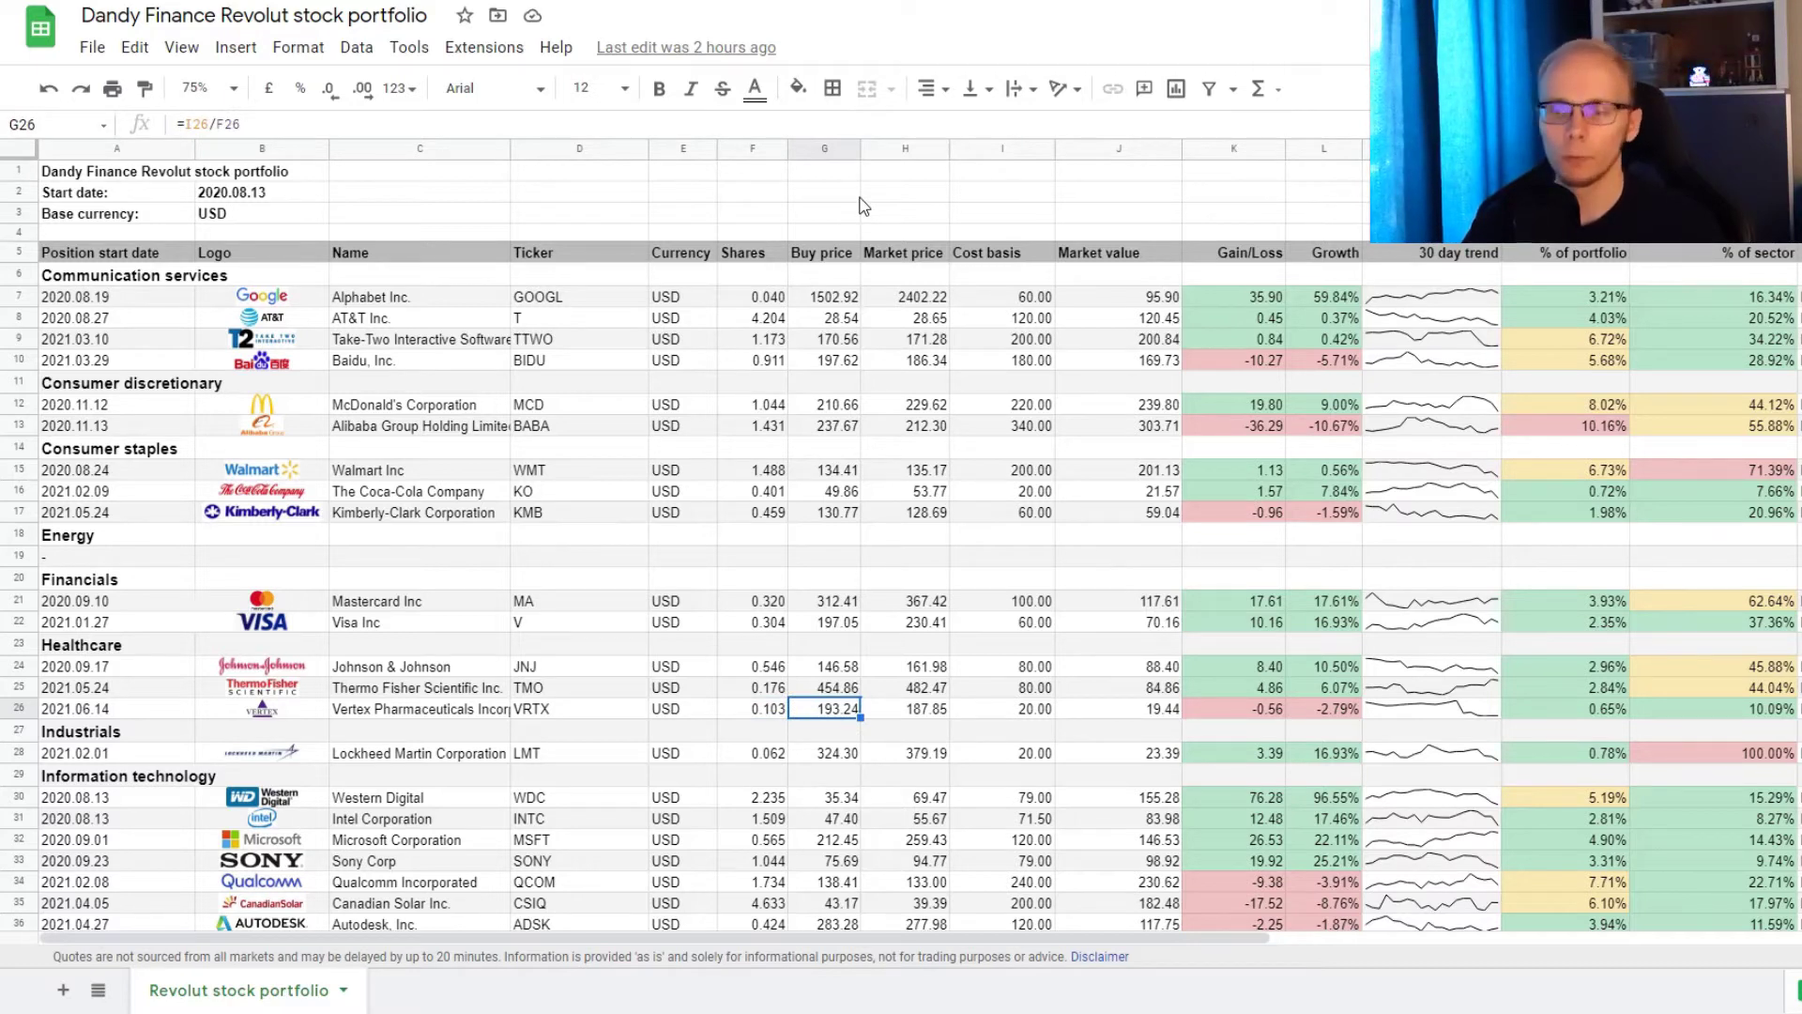
pyautogui.press('Right')
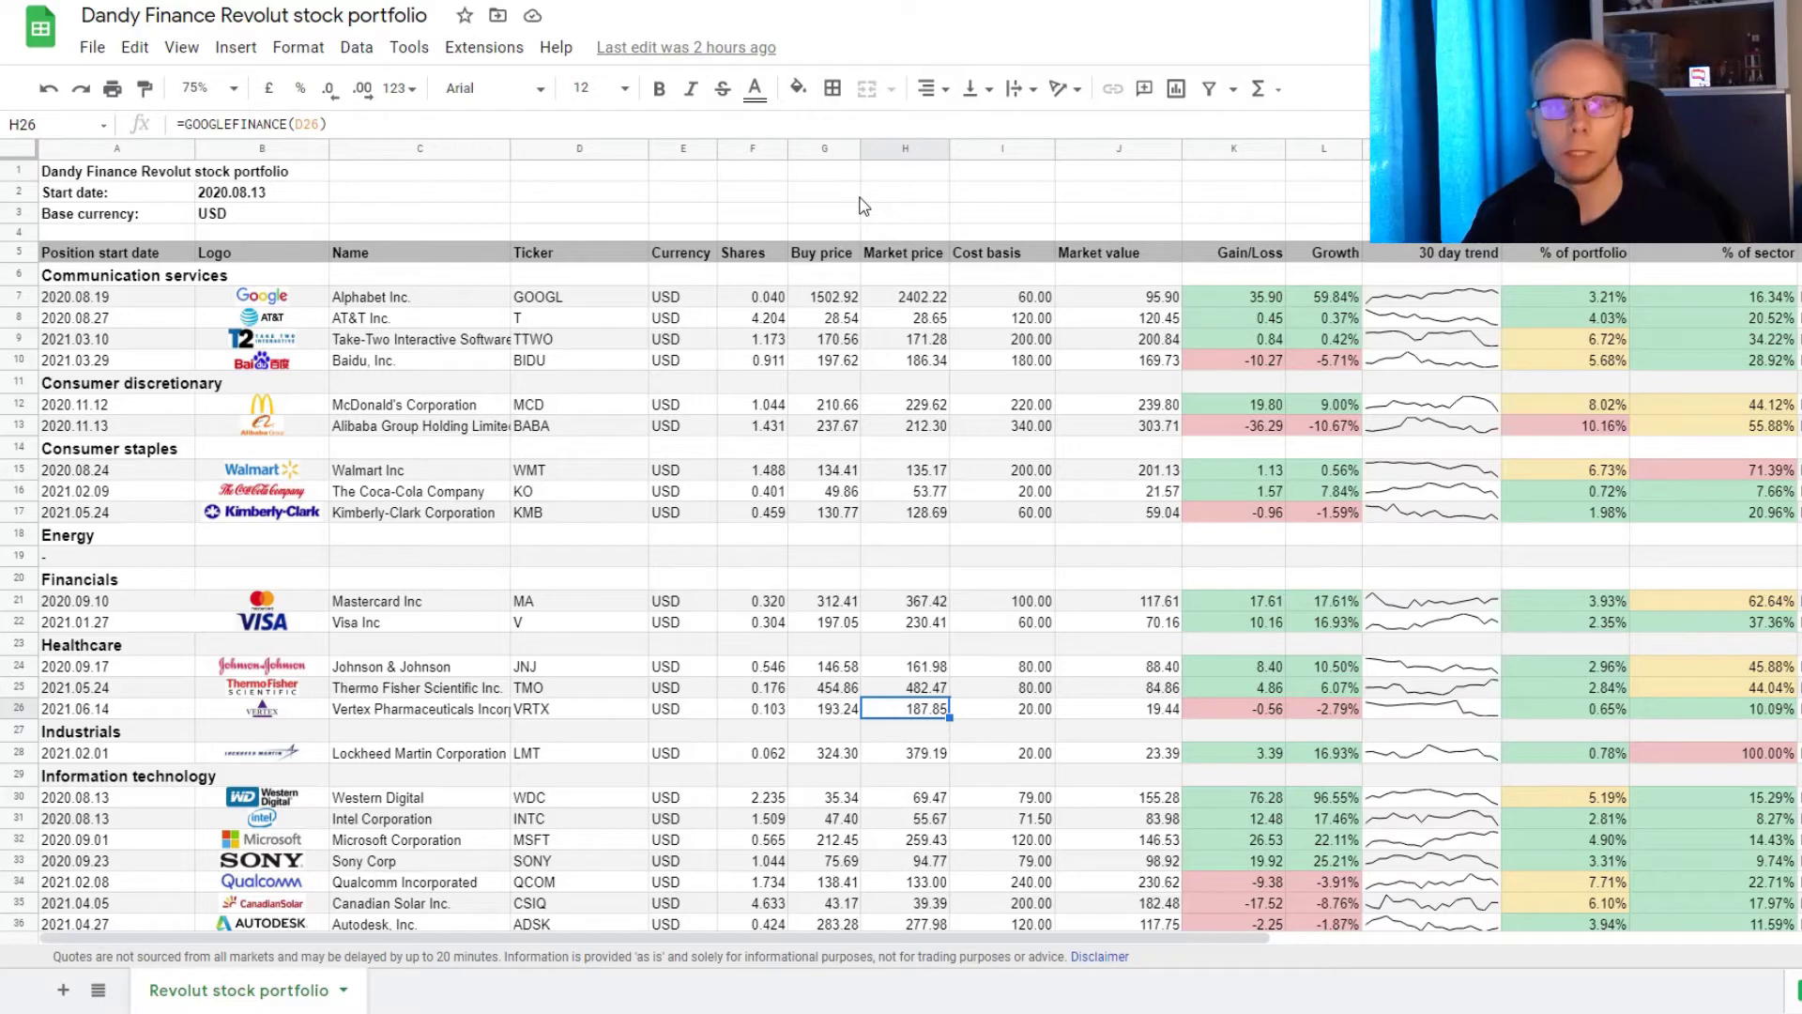
pyautogui.press('Right')
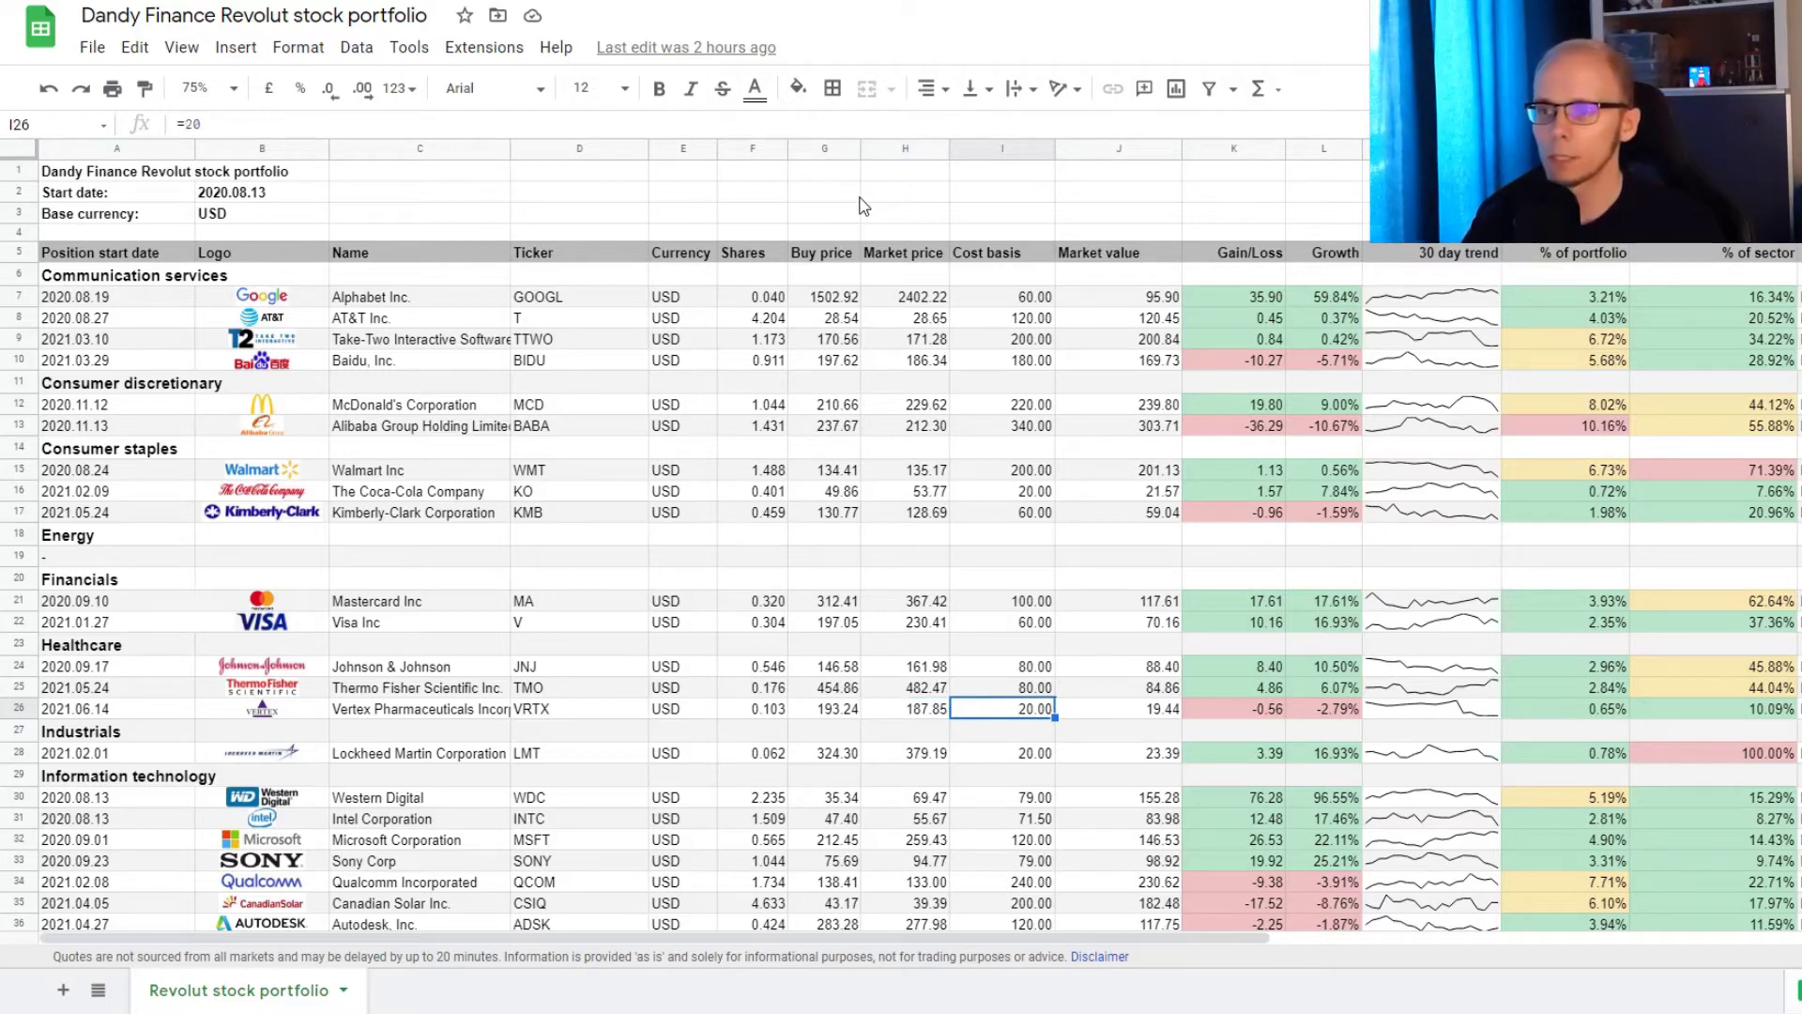
pyautogui.press('Right')
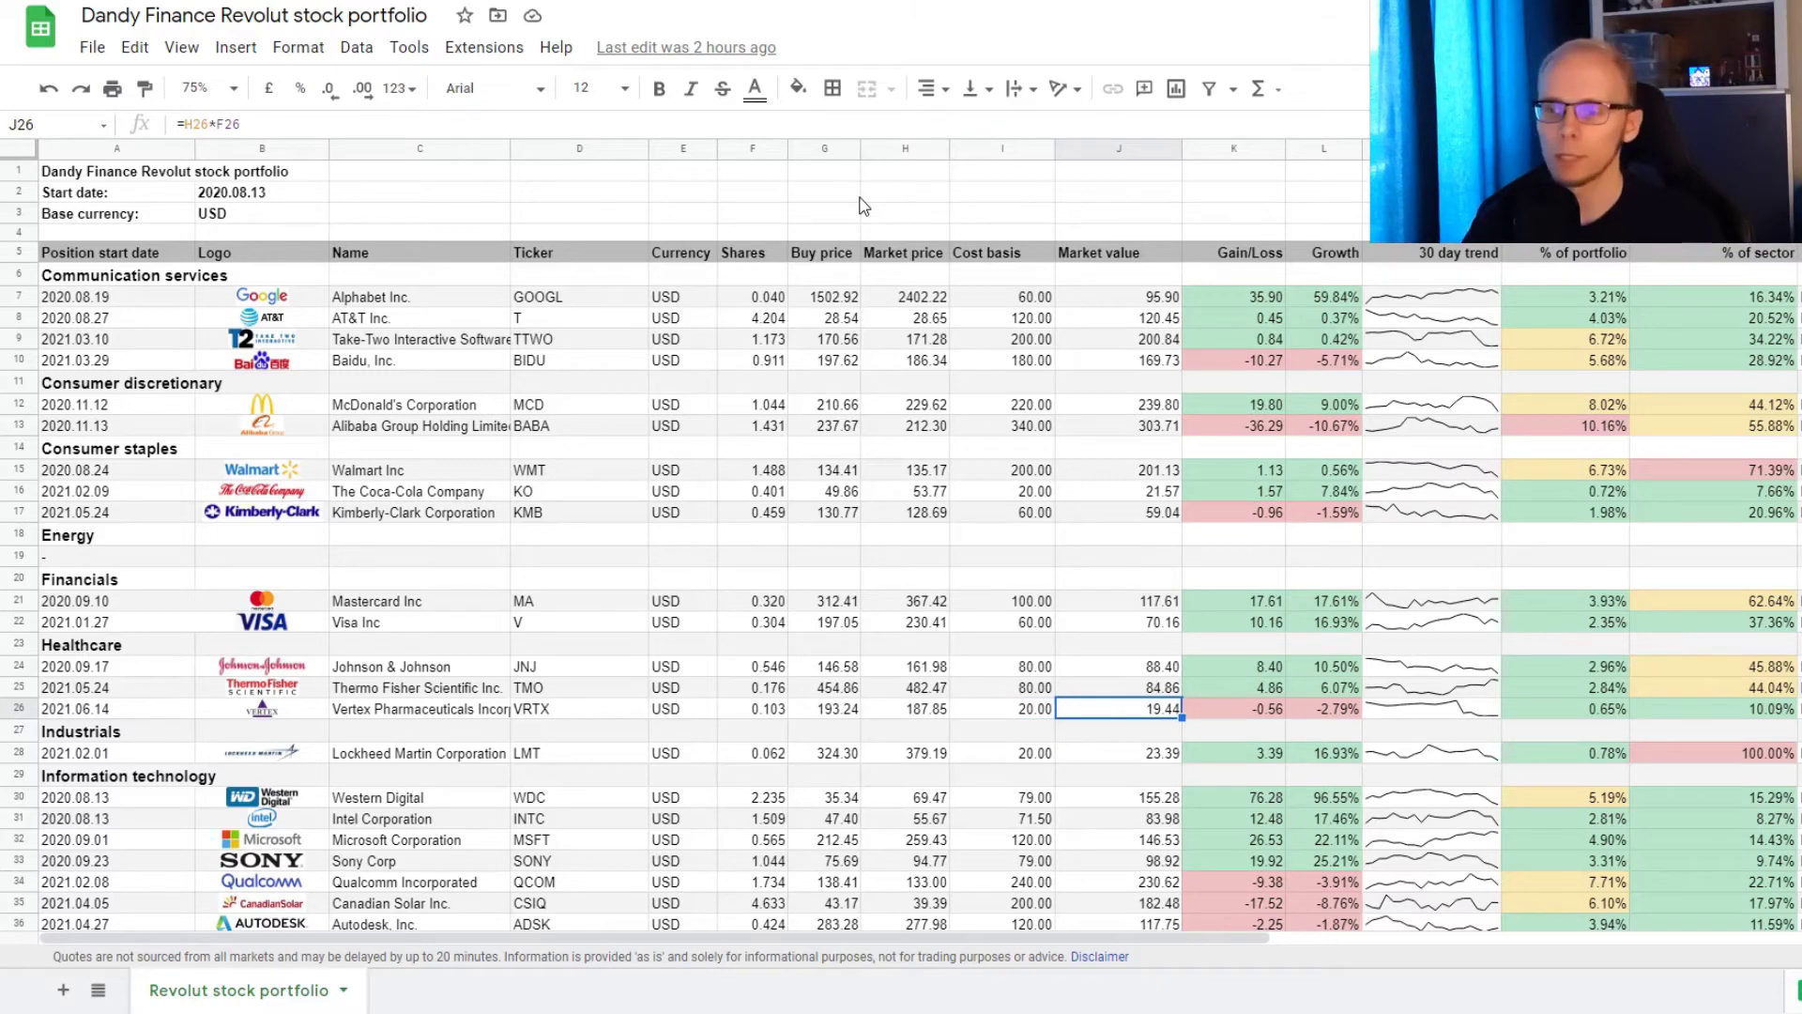
pyautogui.press('Right')
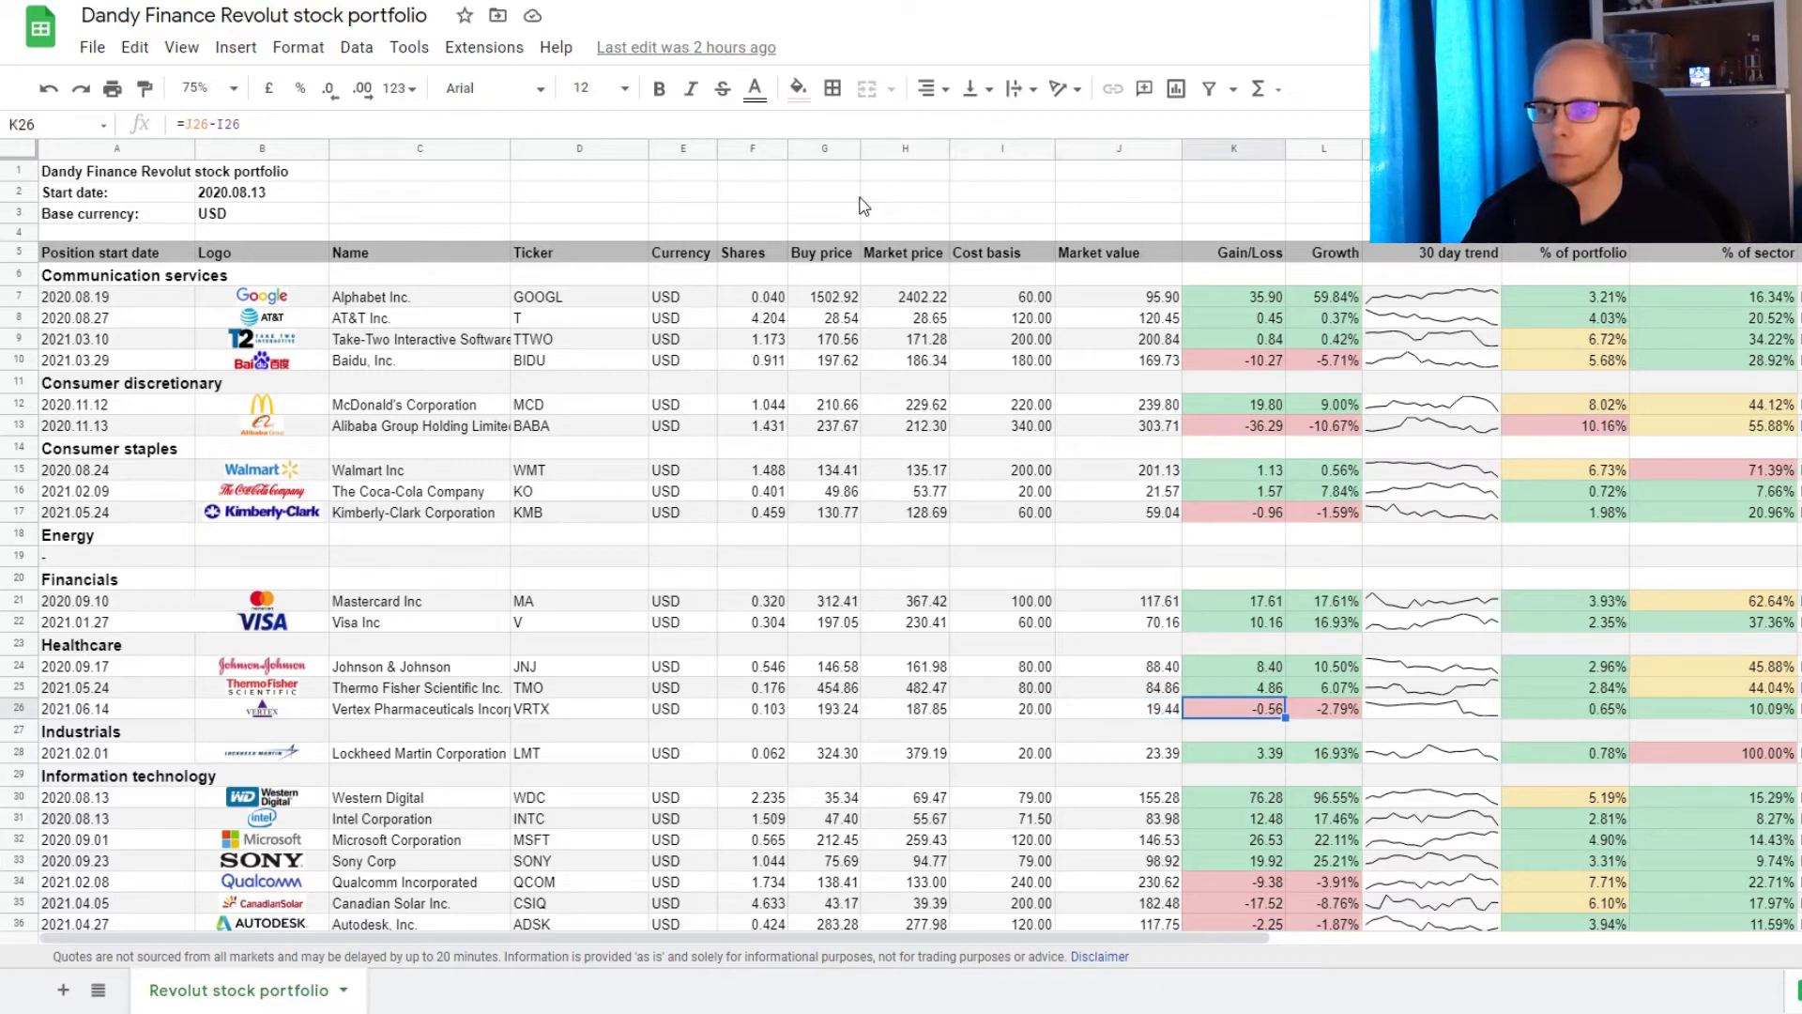
pyautogui.press('Right')
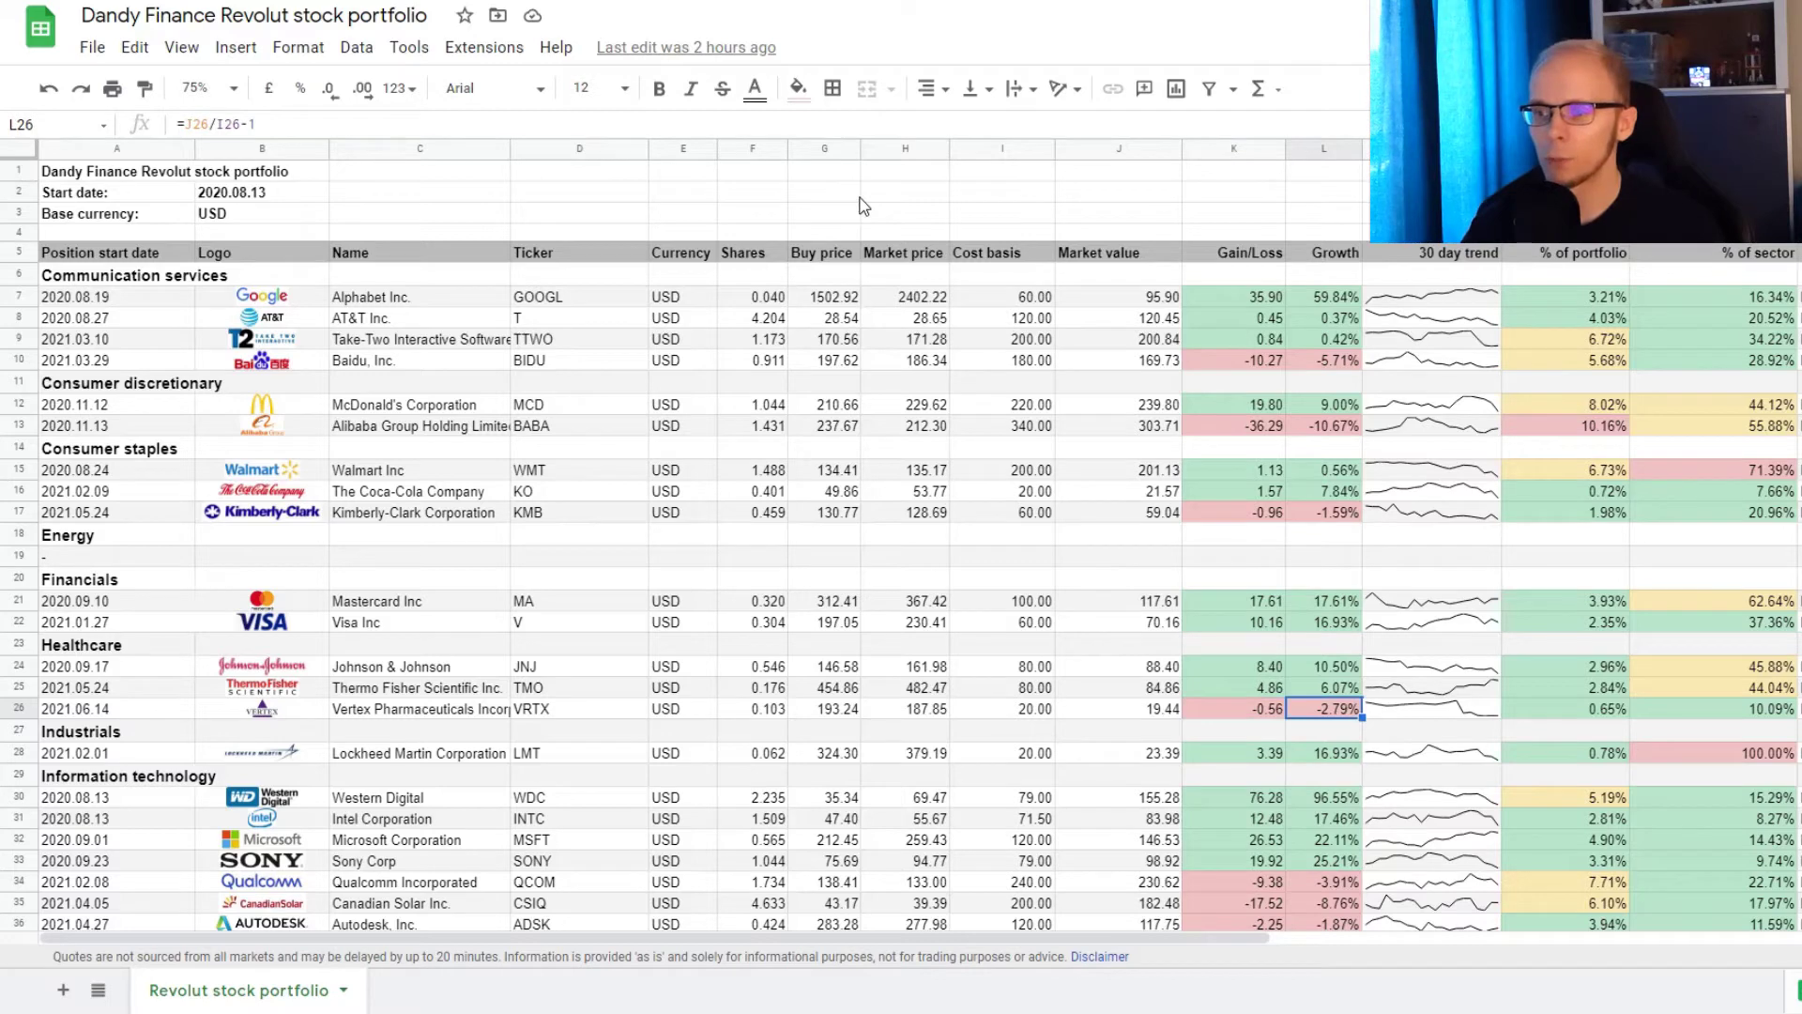
pyautogui.press('Right')
pyautogui.press('Right')
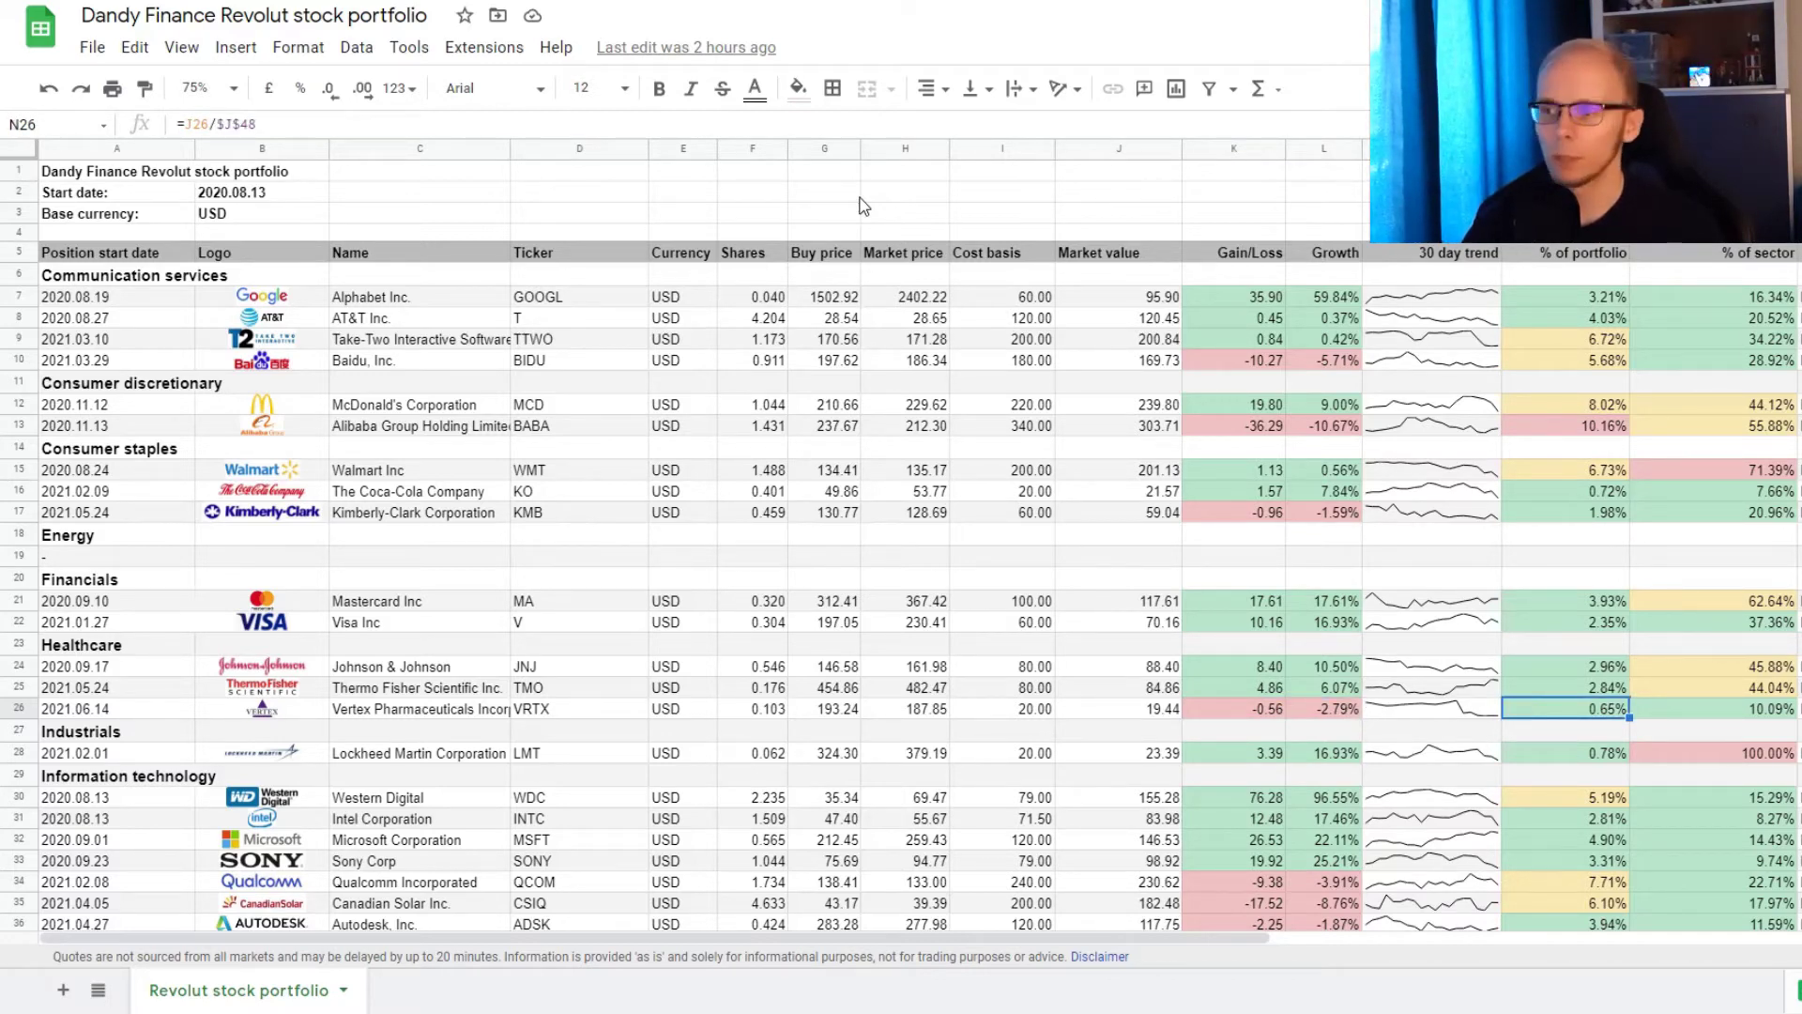
pyautogui.press('Right')
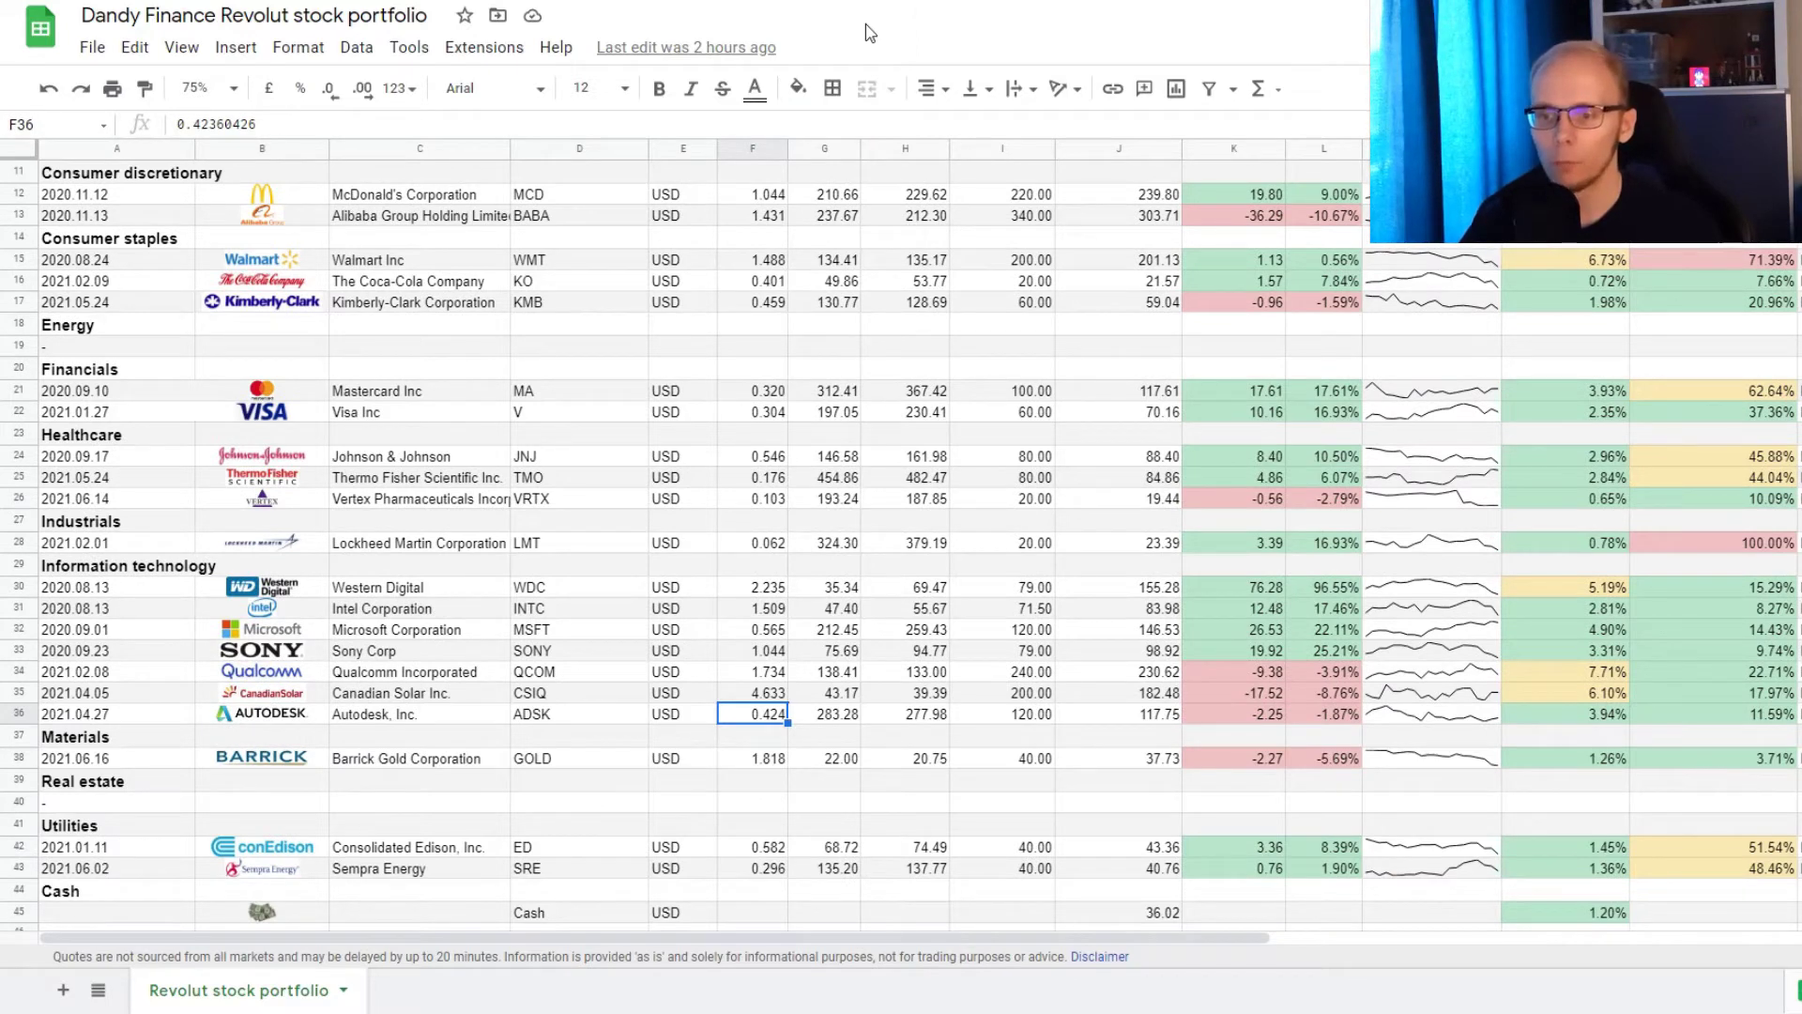
# Review Autodesk's row formulas, from buy price through % of sector.
pyautogui.press('Right')
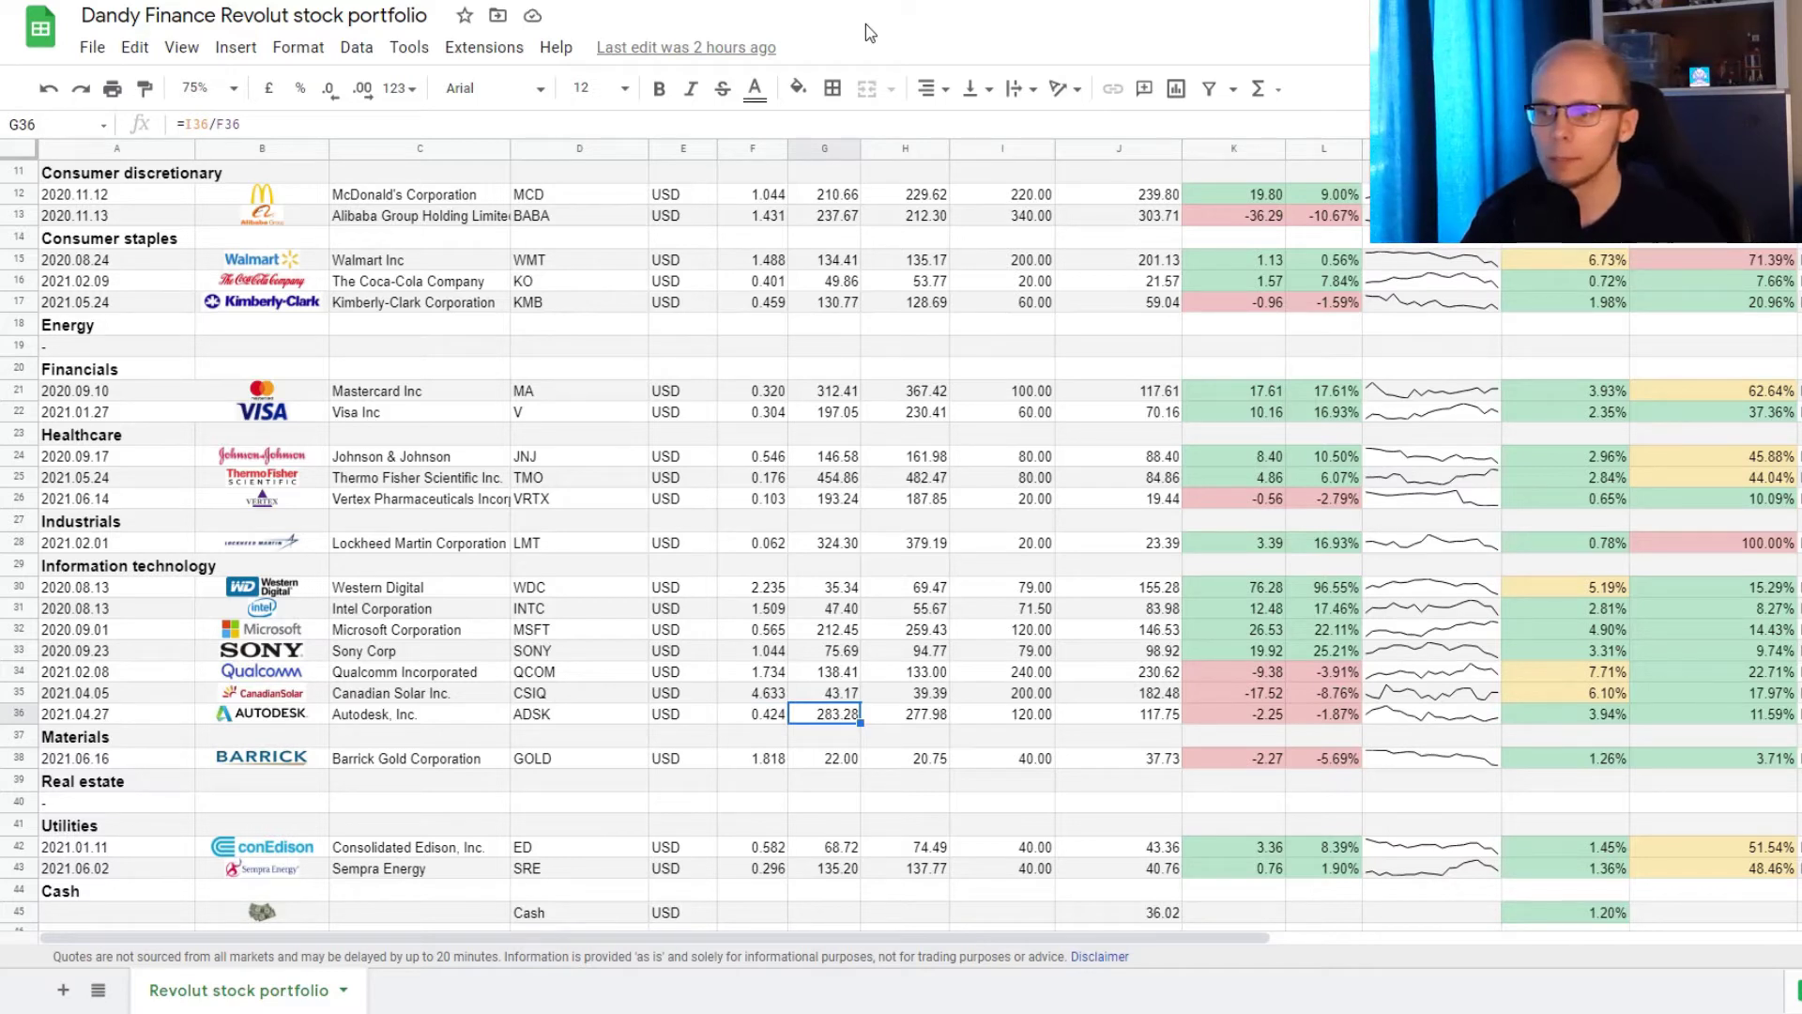
pyautogui.press('Right')
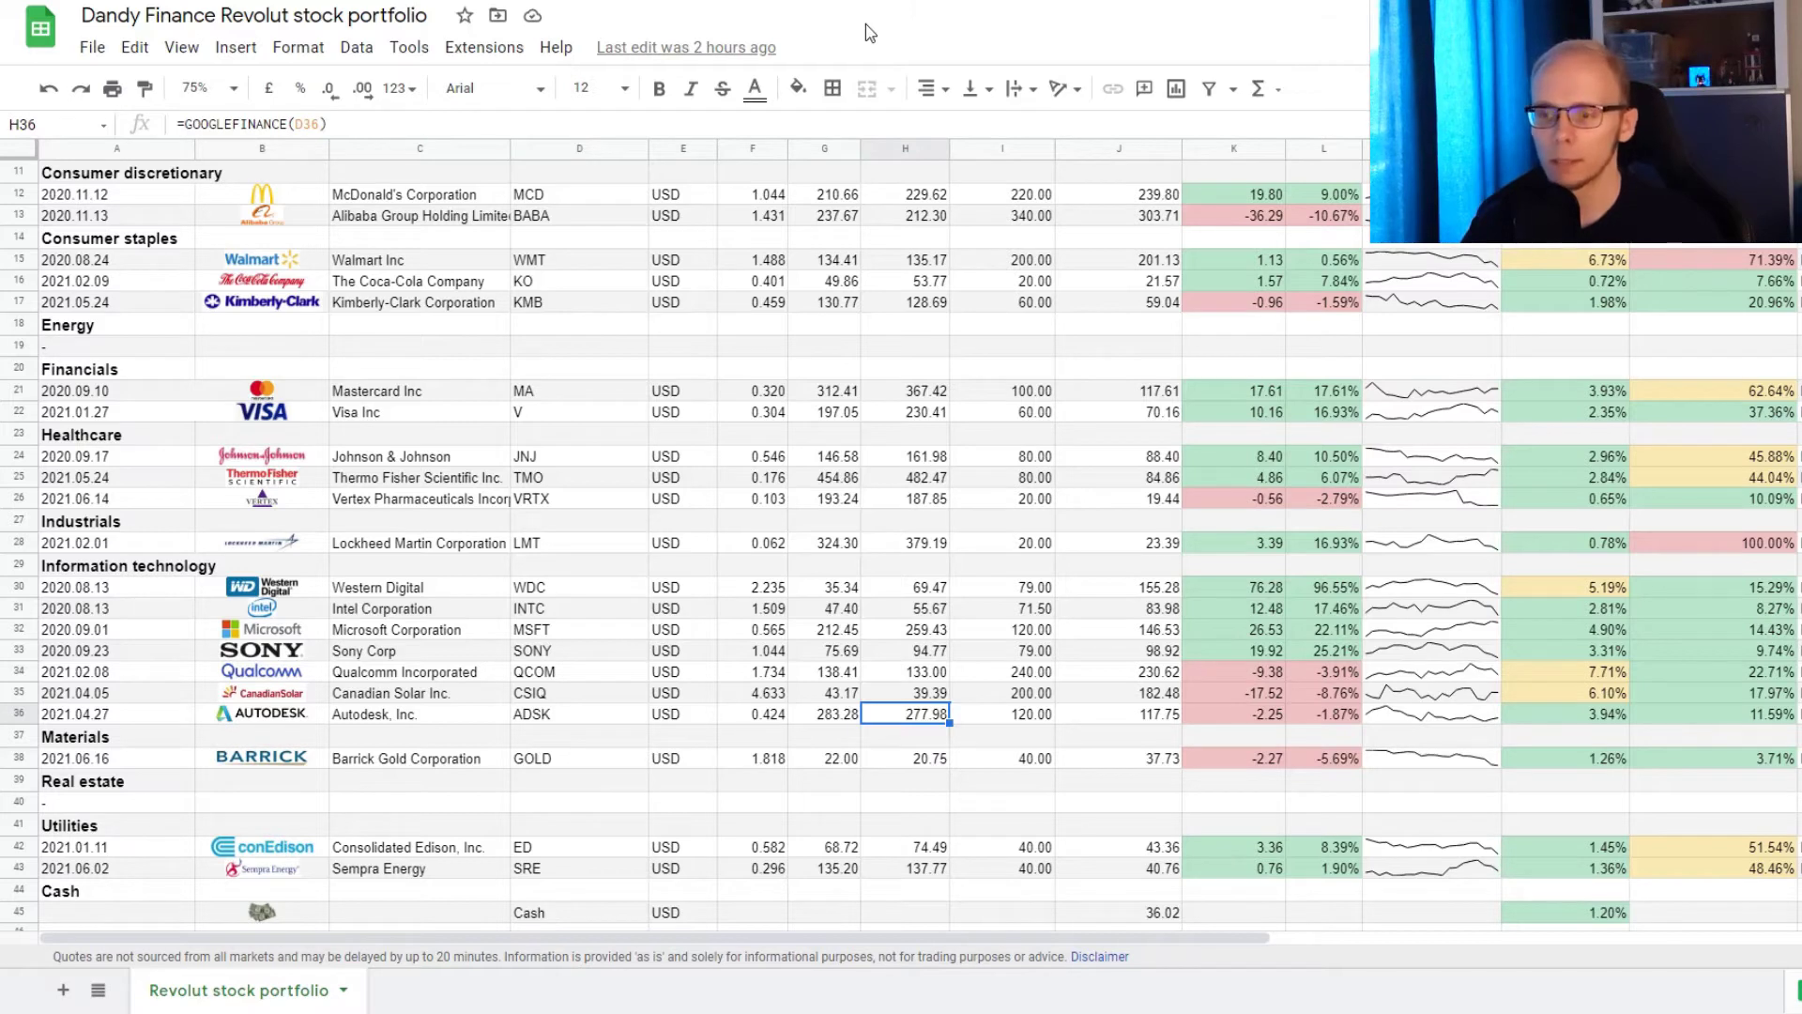
pyautogui.press('Right')
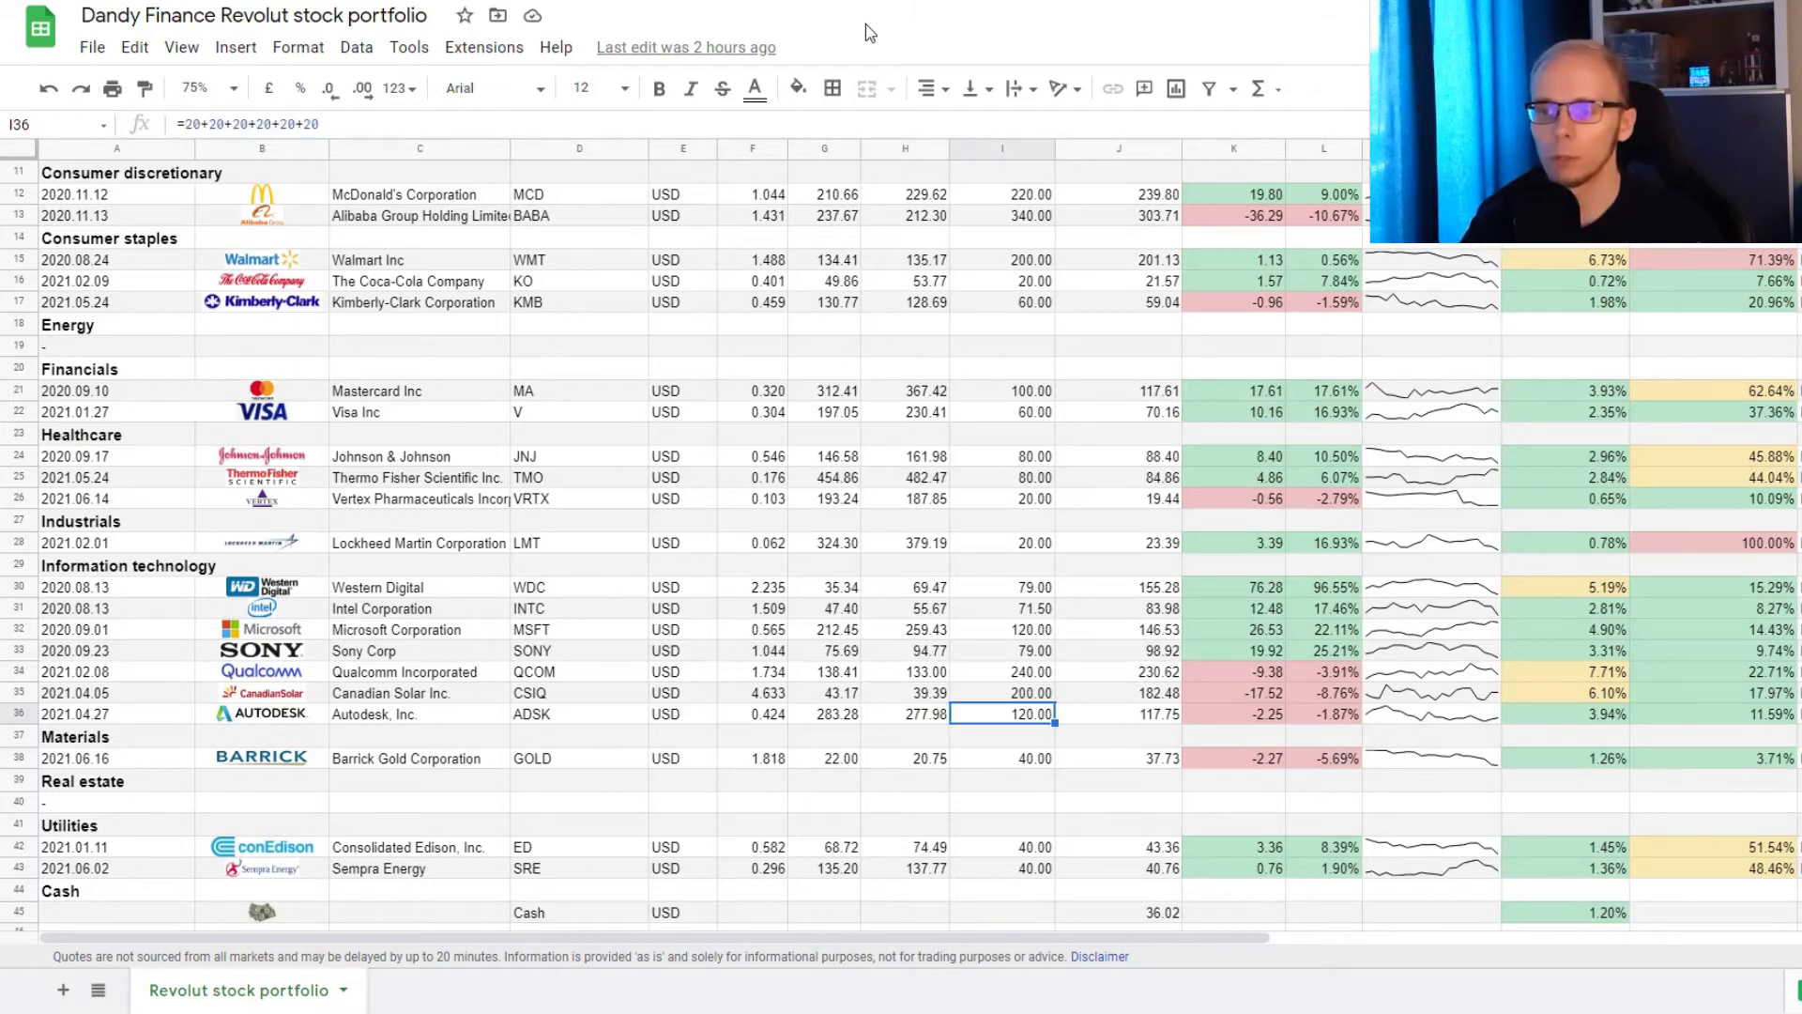
pyautogui.press('Right')
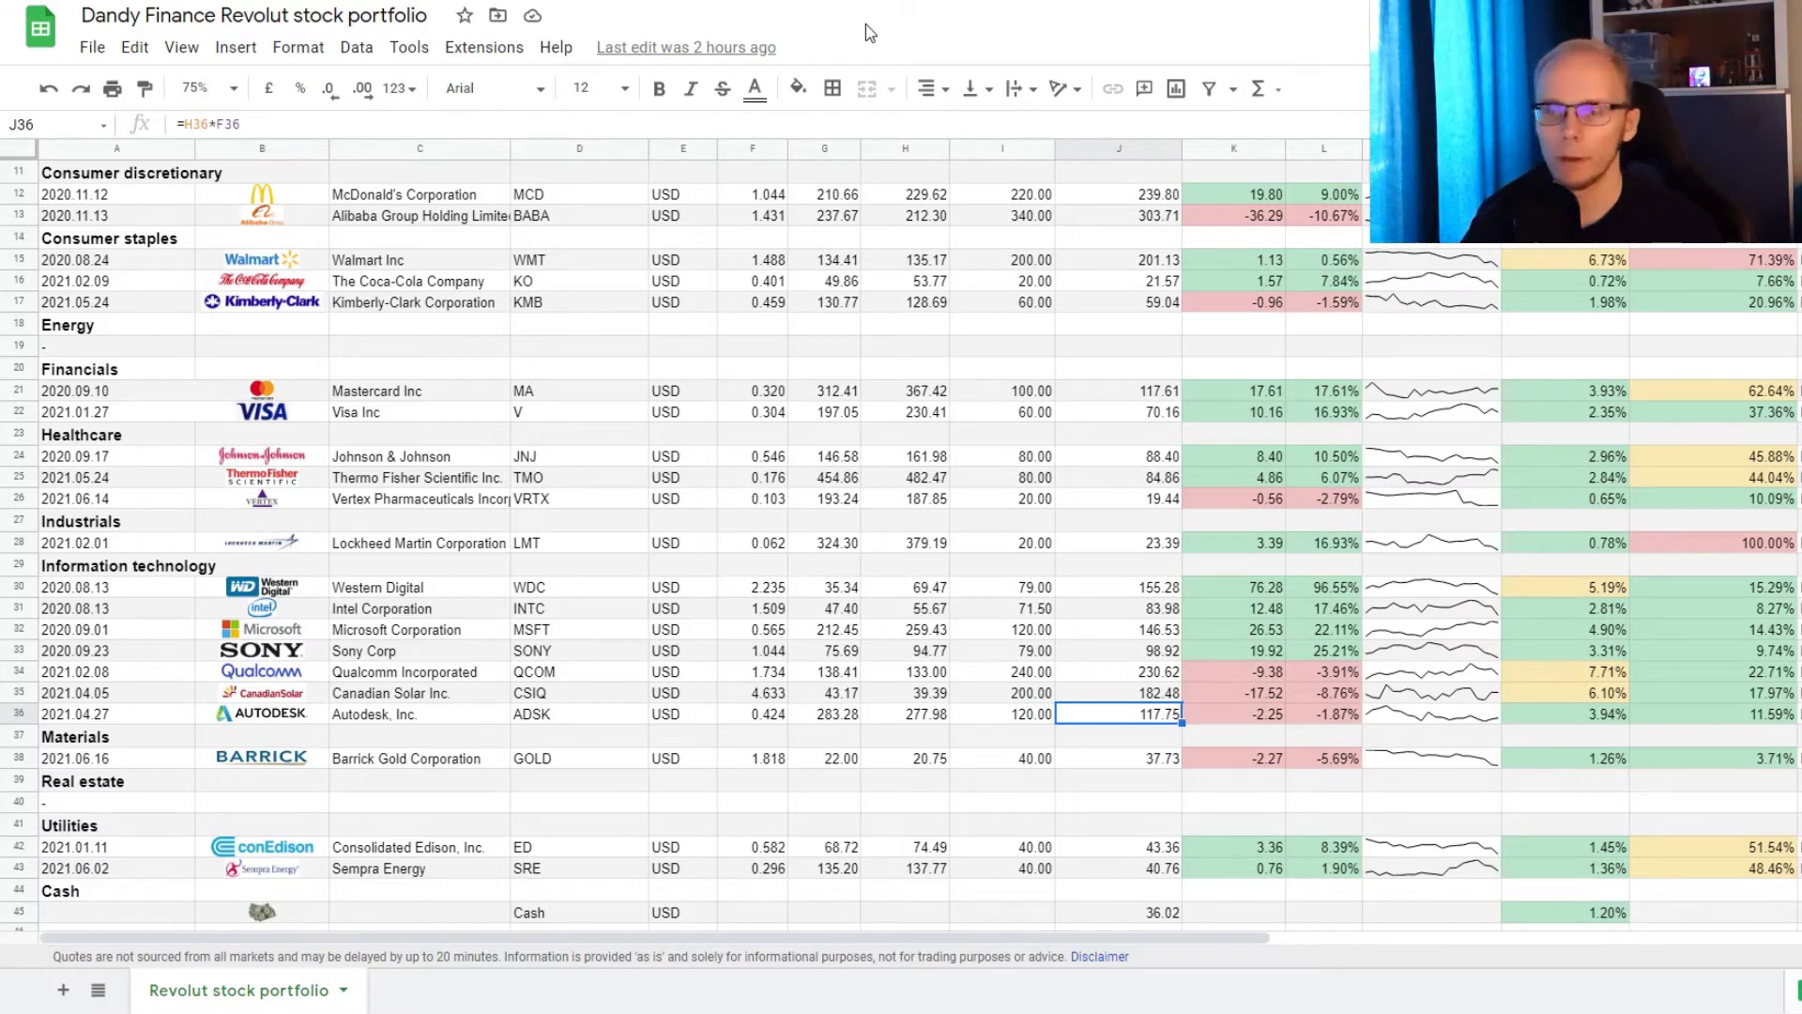
pyautogui.press('Right')
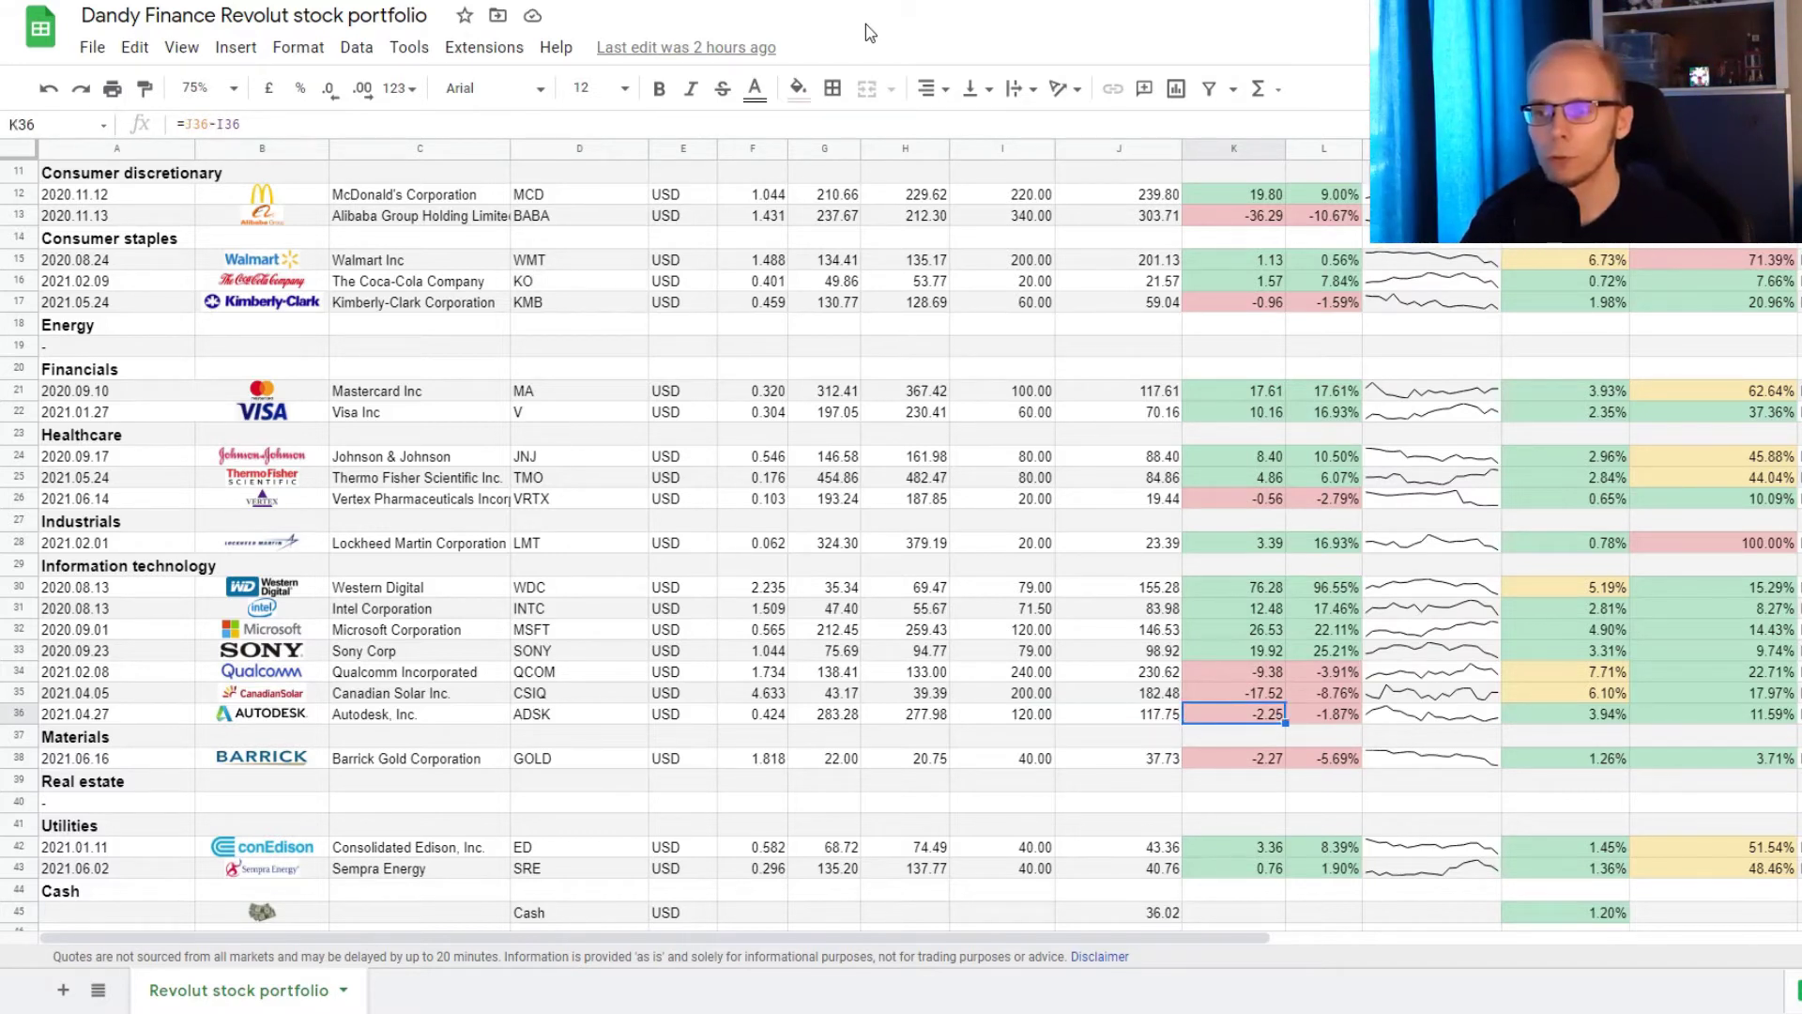
pyautogui.press('Right')
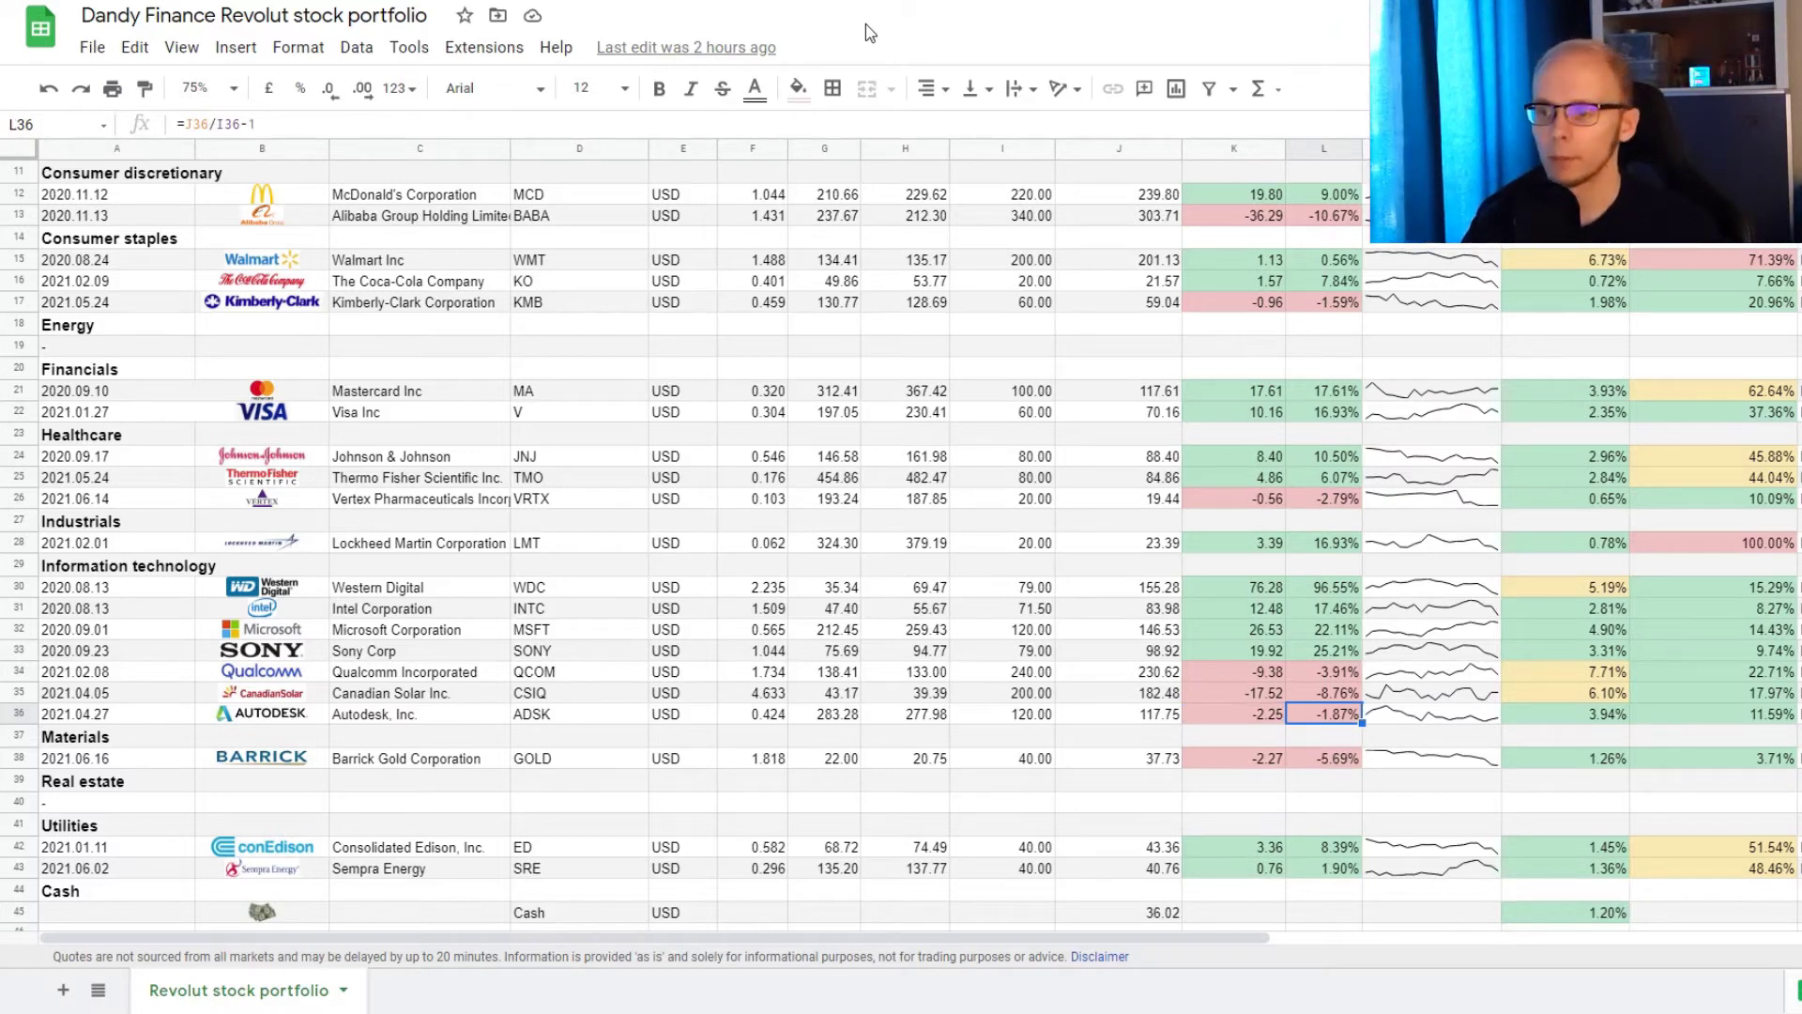
pyautogui.press('Right')
pyautogui.press('Right')
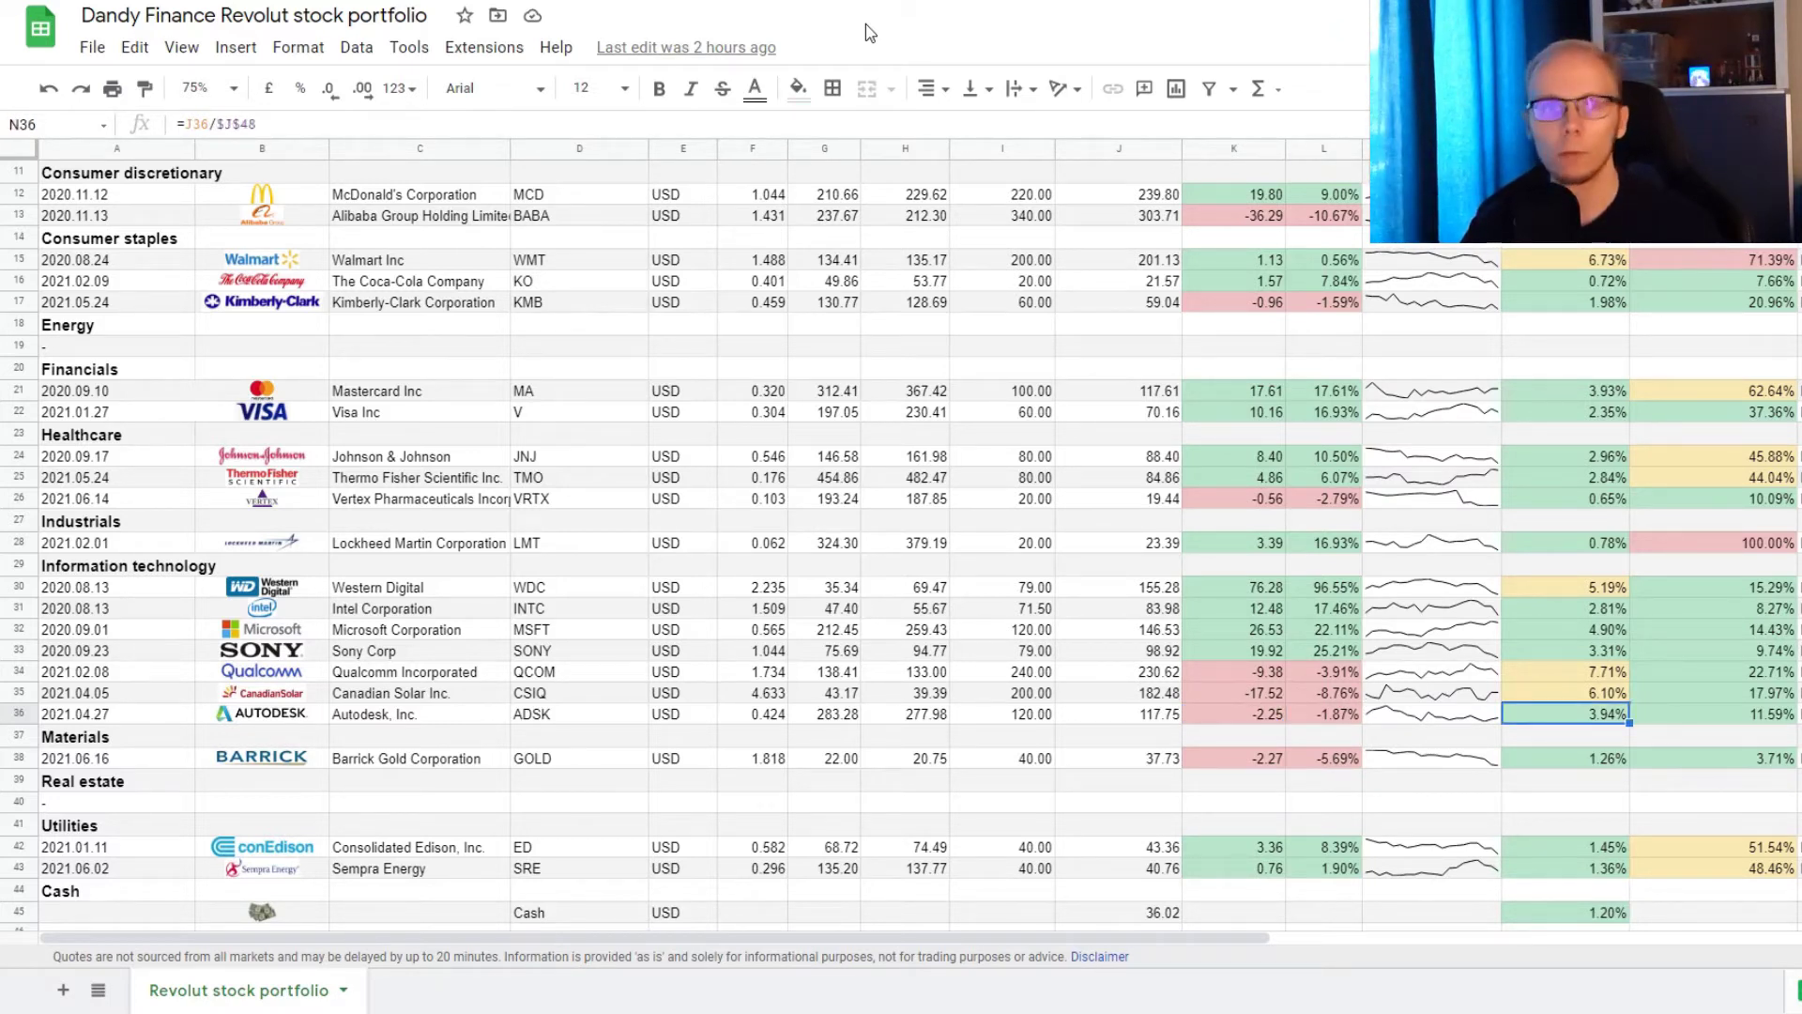
pyautogui.press('Right')
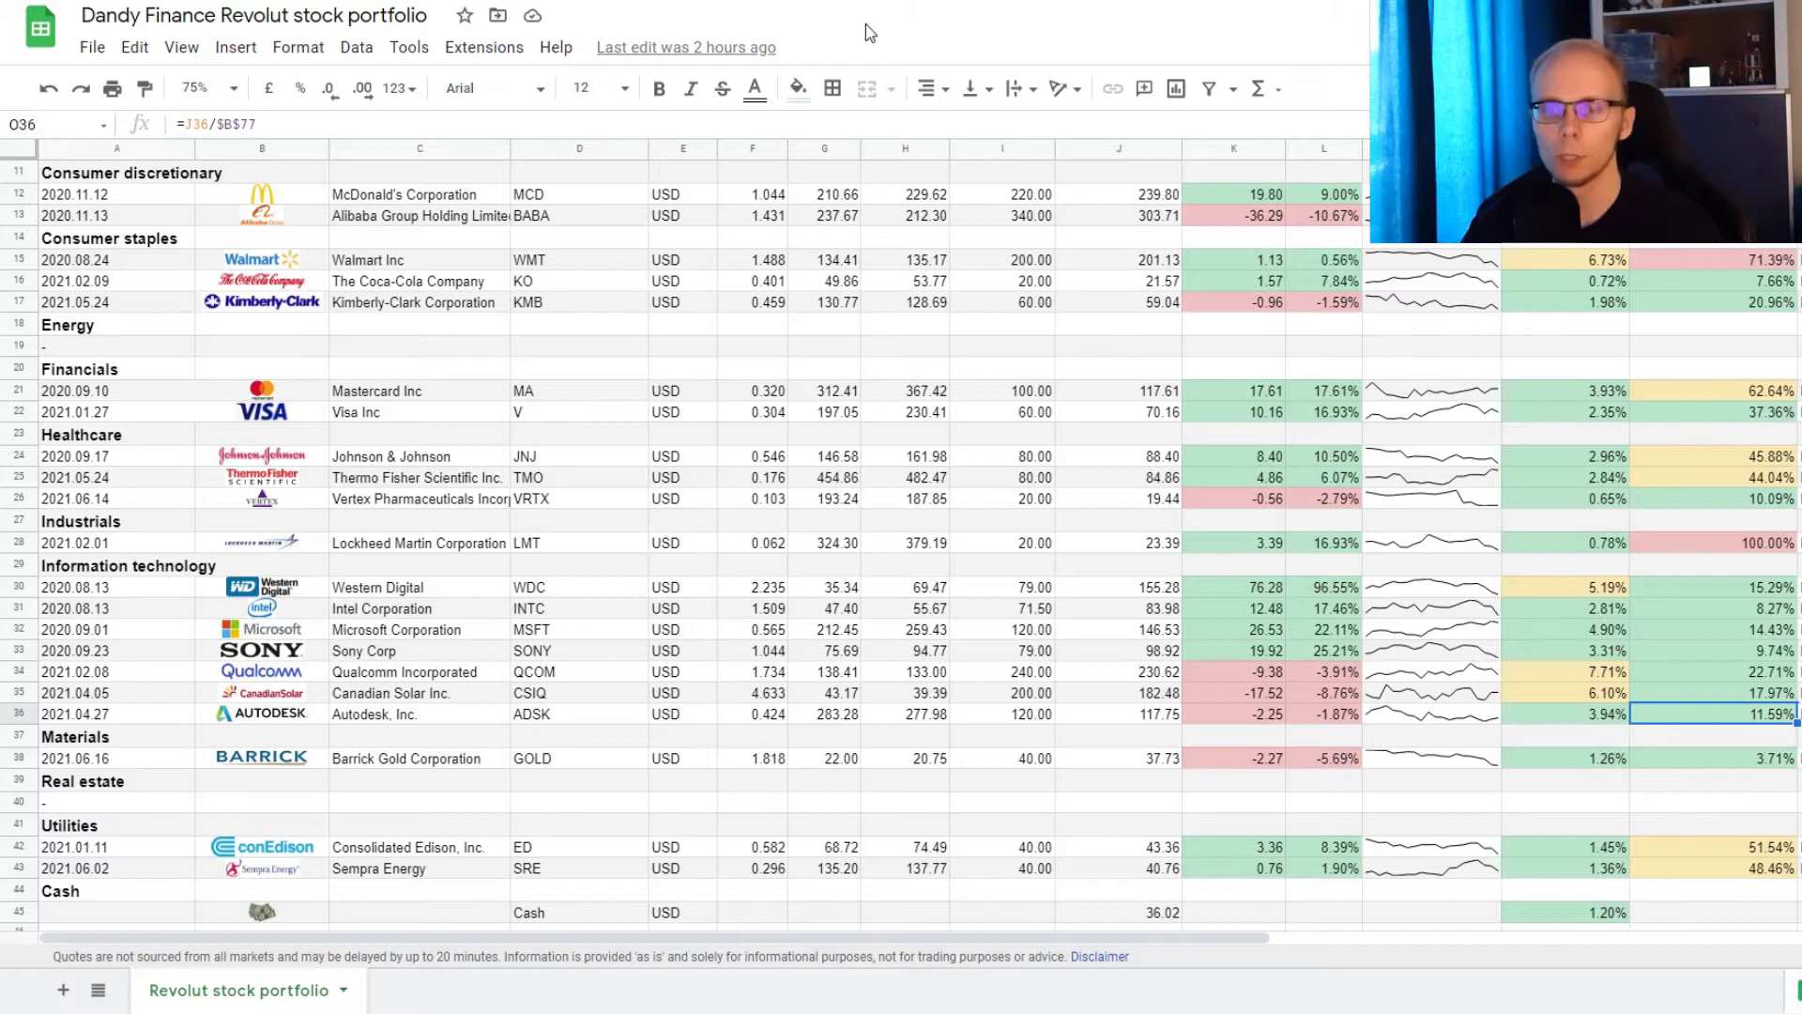
# Review Barrick Gold's row formulas, ending at its 100.00% share of sector.
pyautogui.press('Down')
pyautogui.press('Down')
pyautogui.press('Left')
pyautogui.press('Left')
pyautogui.press('Left')
pyautogui.press('Left')
pyautogui.press('Left')
pyautogui.press('Left')
pyautogui.press('Left')
pyautogui.press('Left')
pyautogui.press('Left')
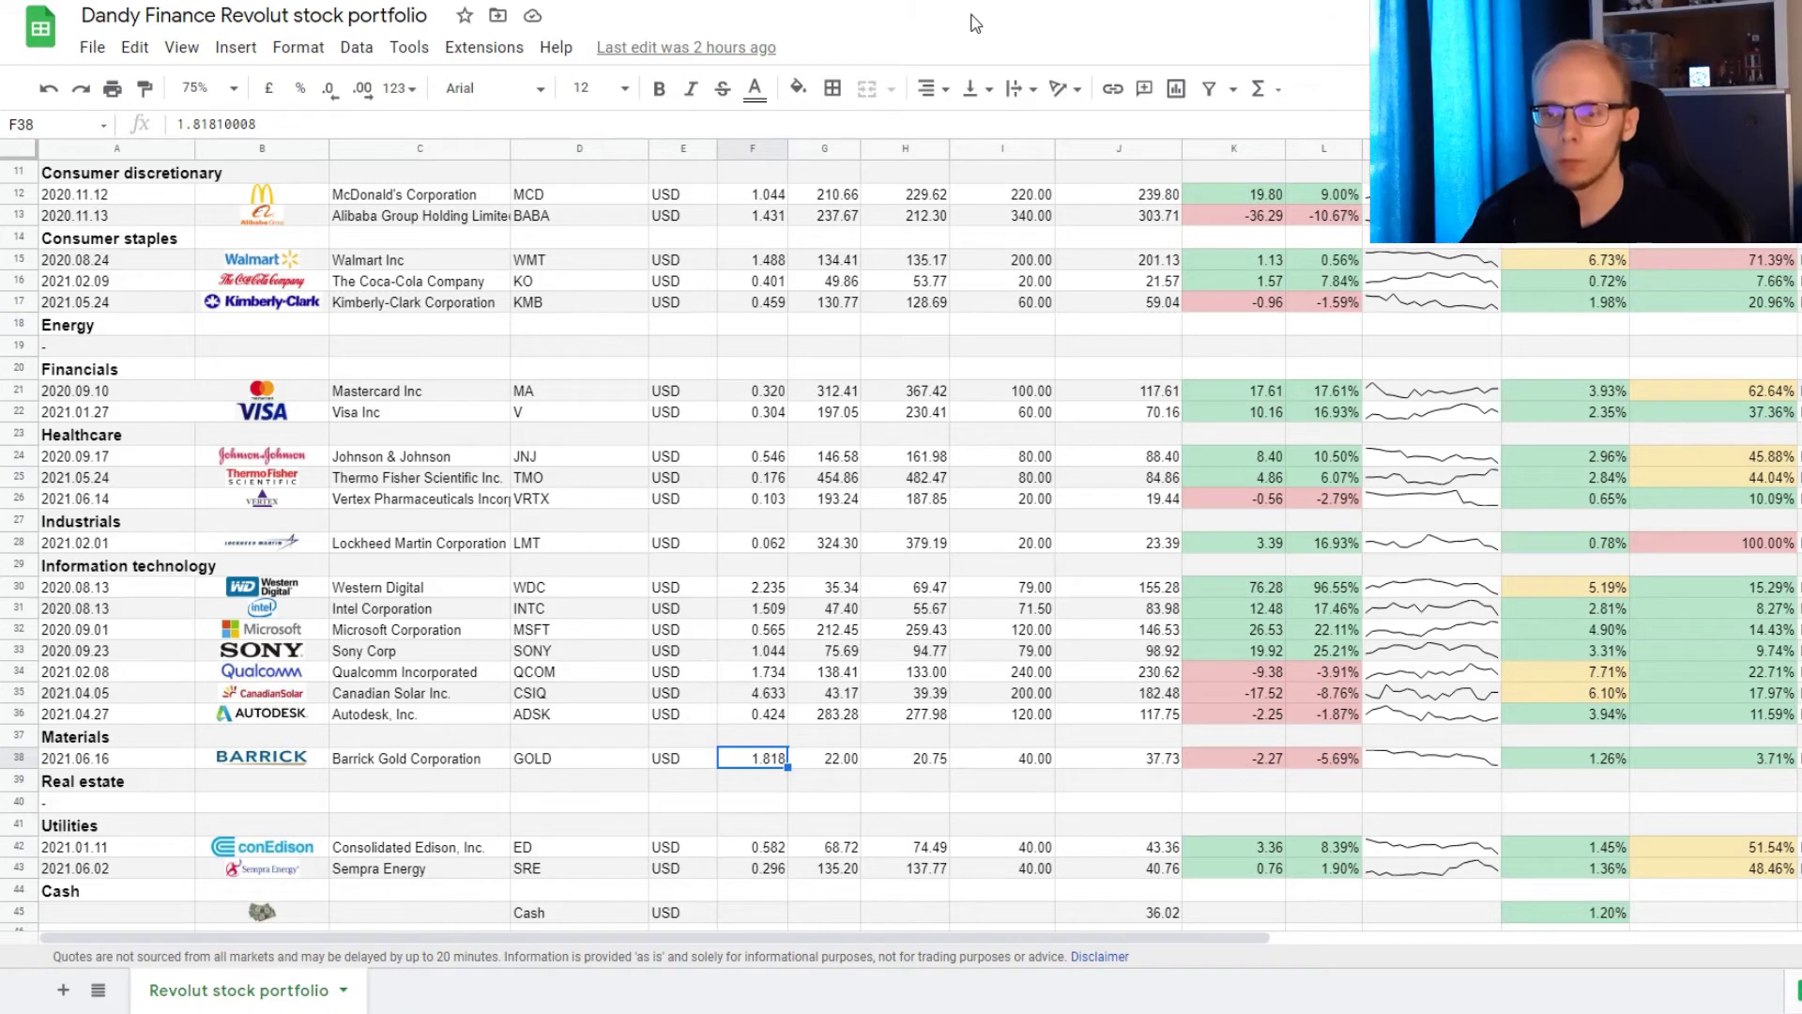
pyautogui.press('Right')
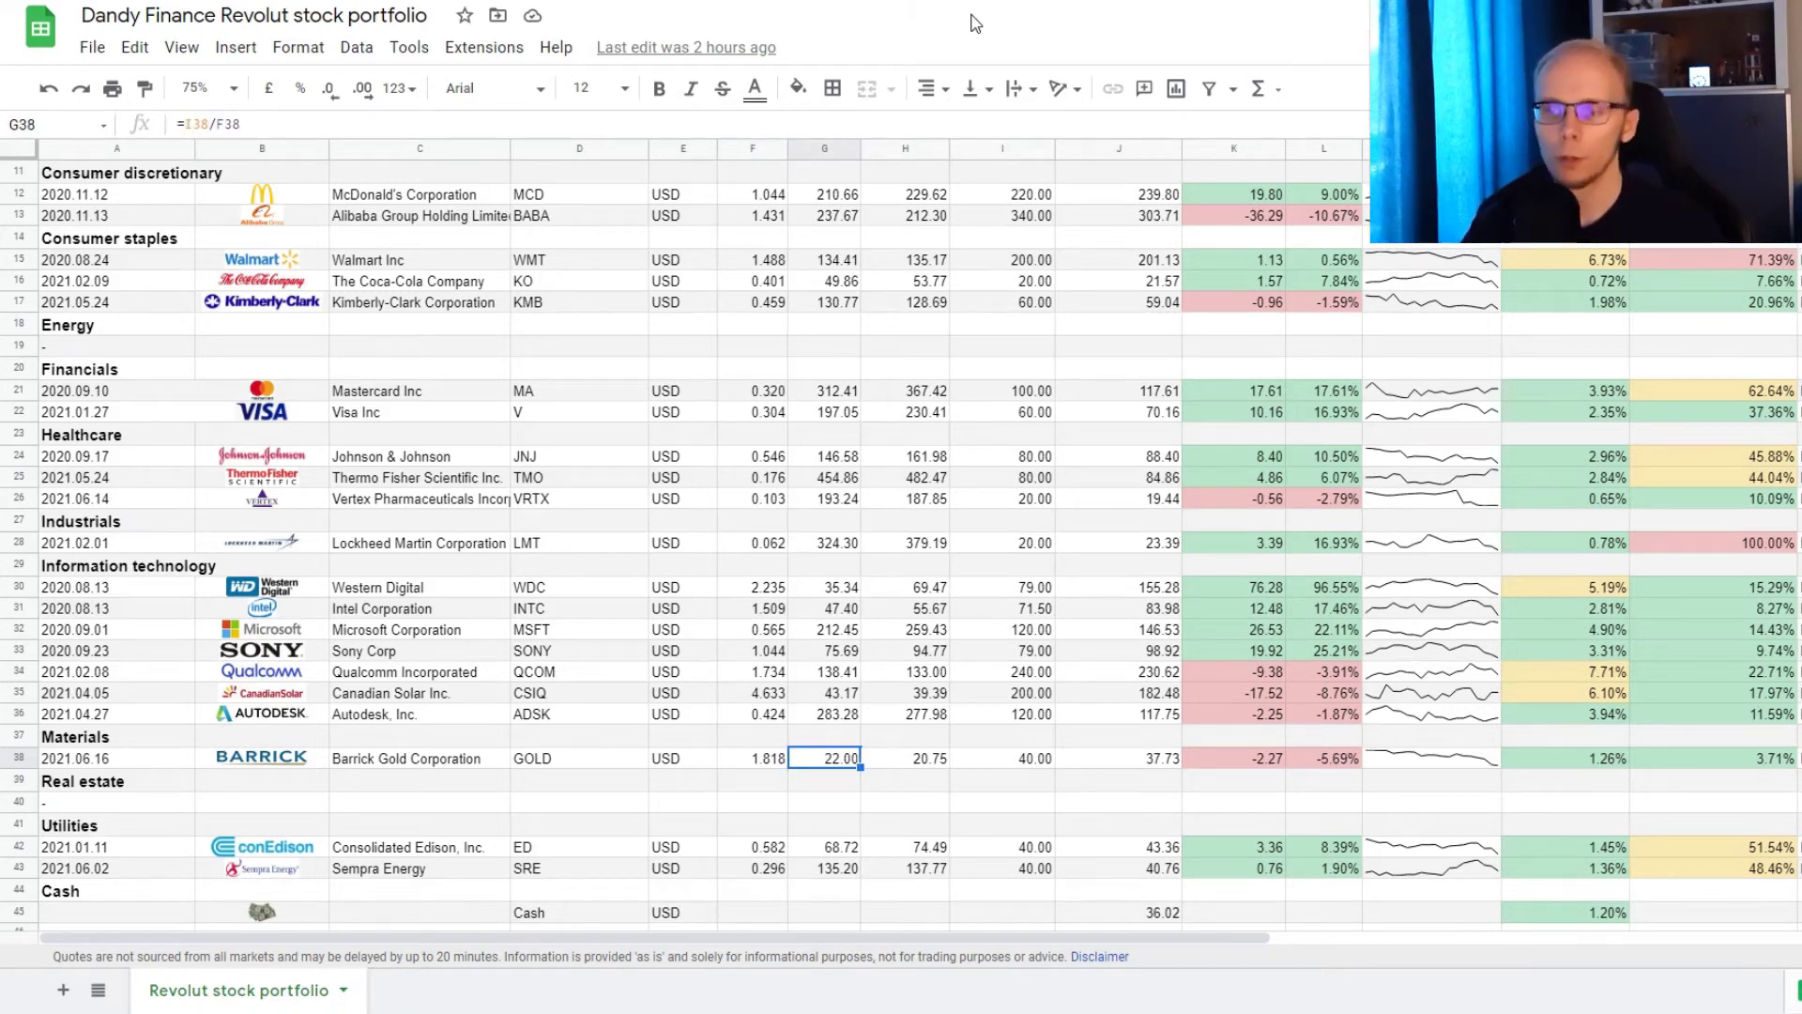
pyautogui.press('Right')
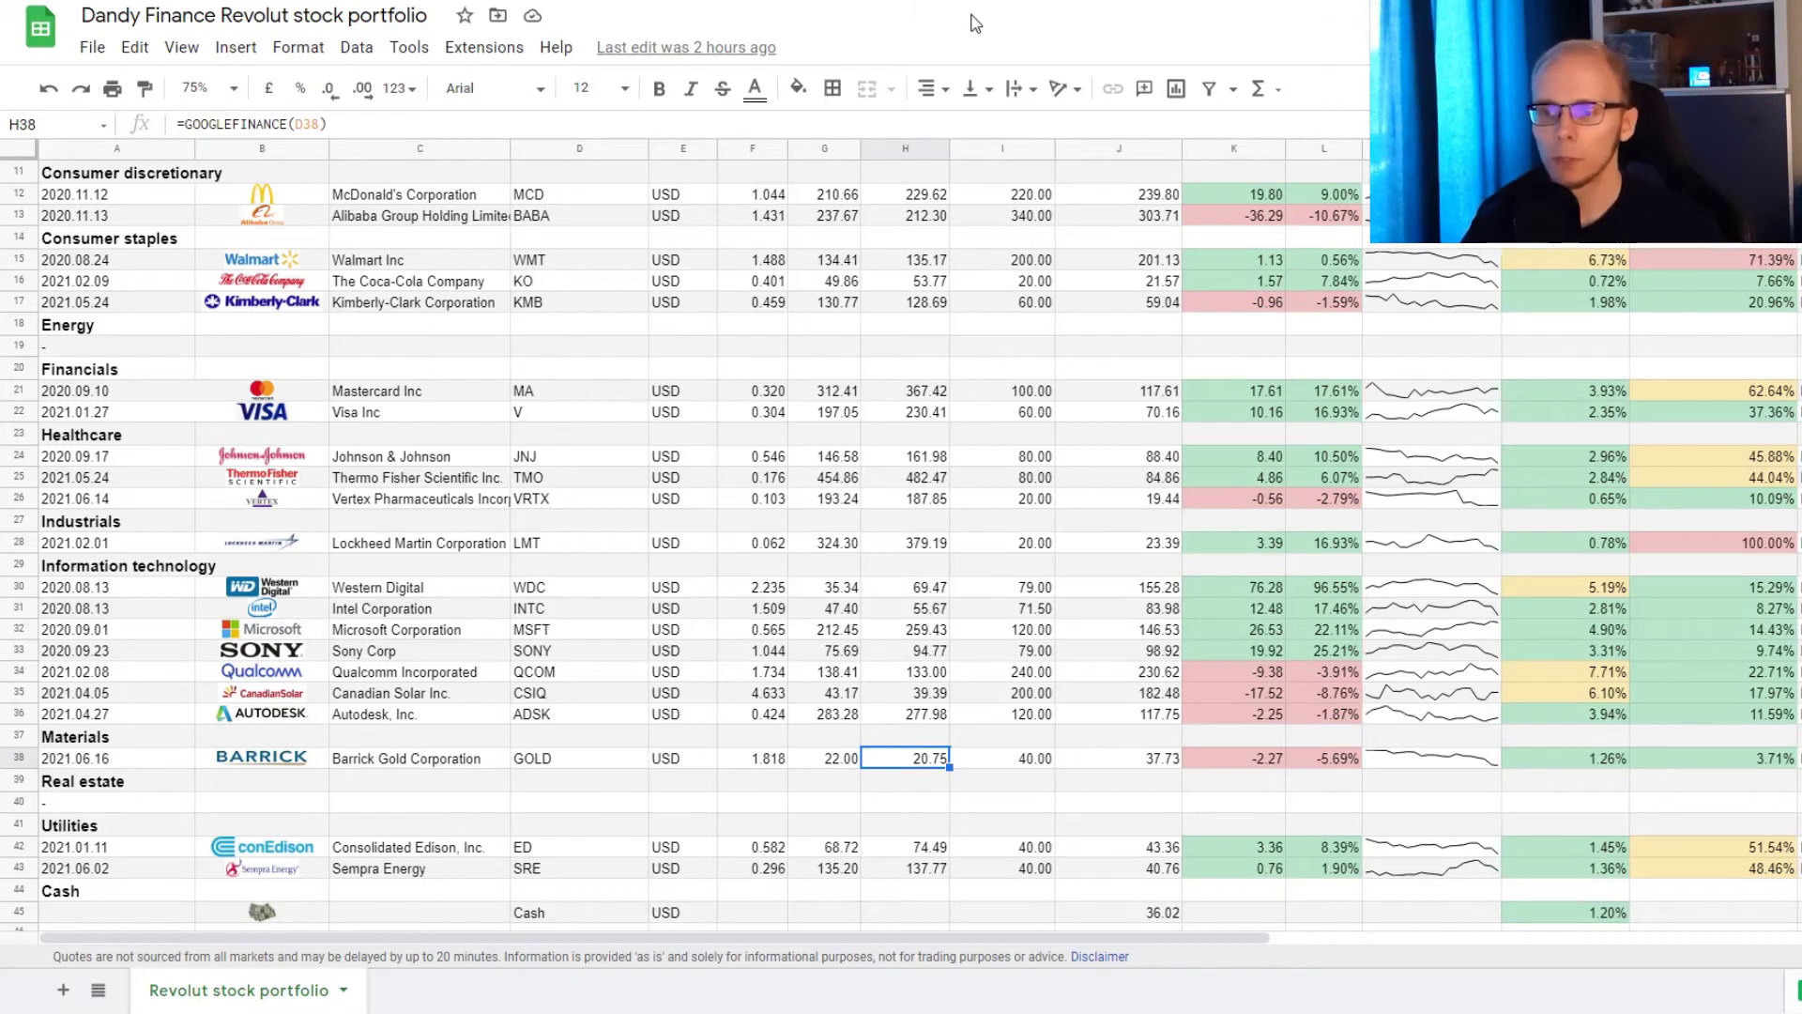
pyautogui.press('Right')
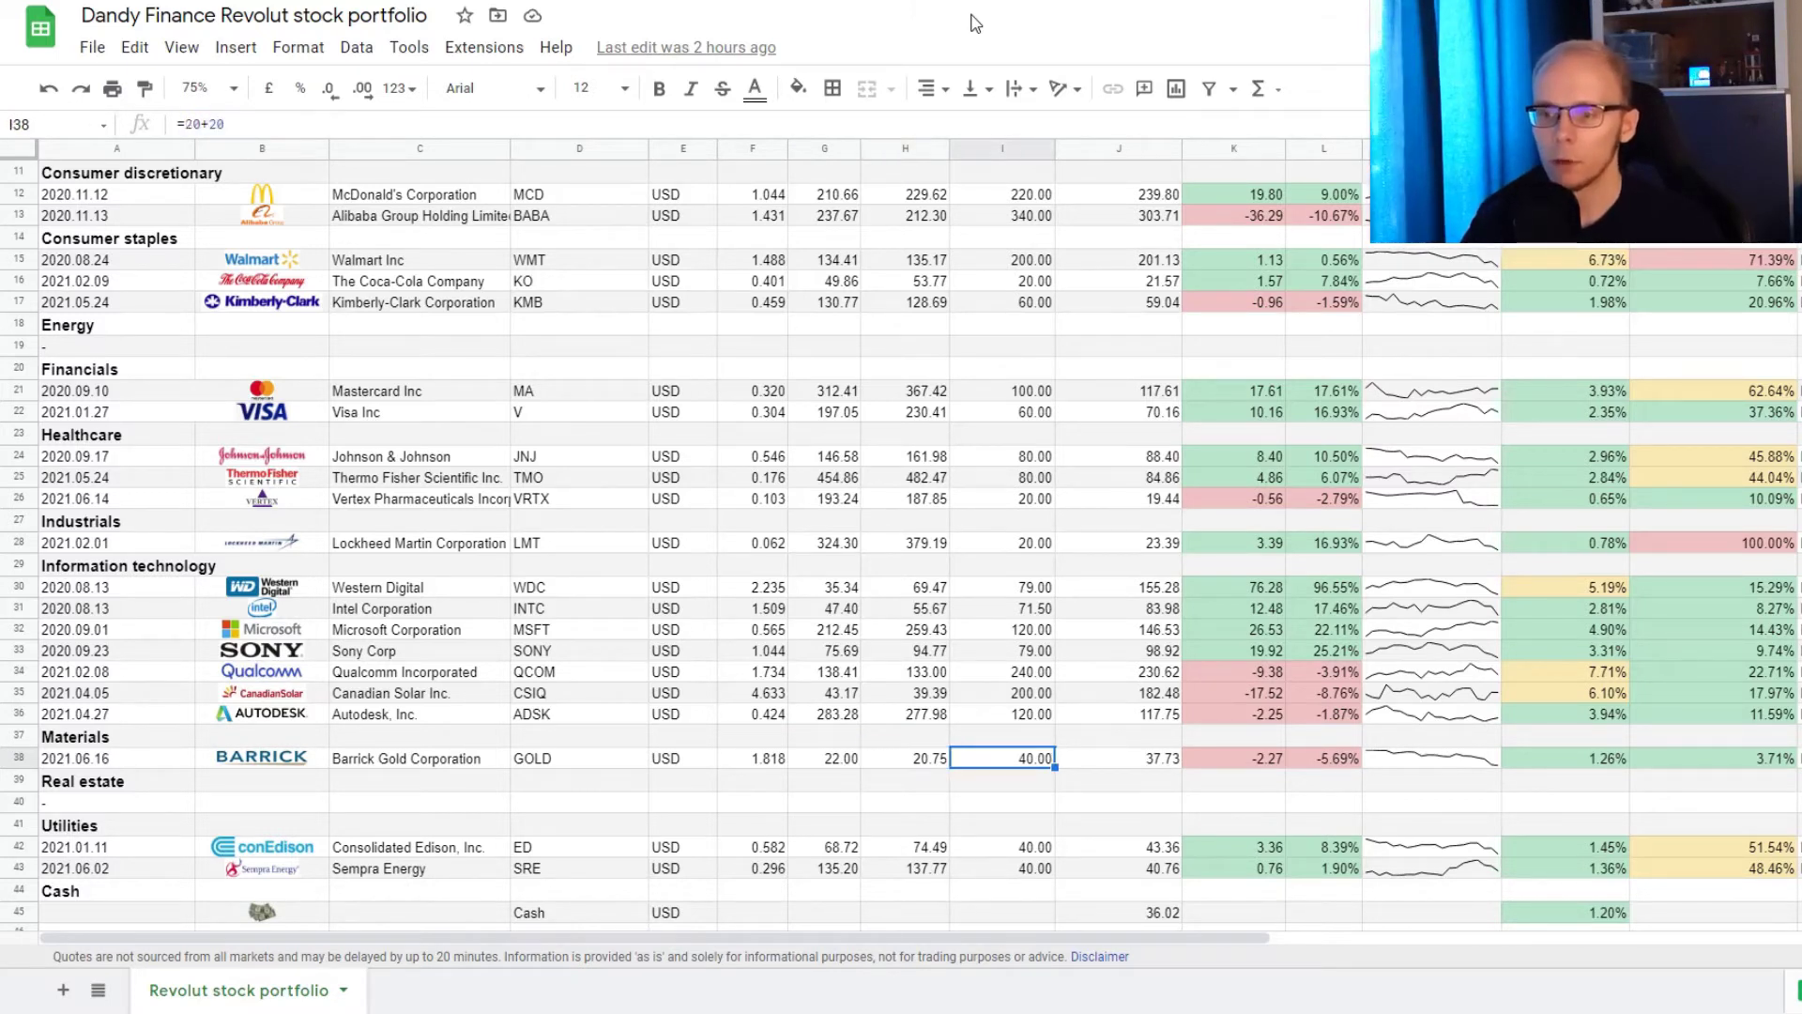
pyautogui.press('Right')
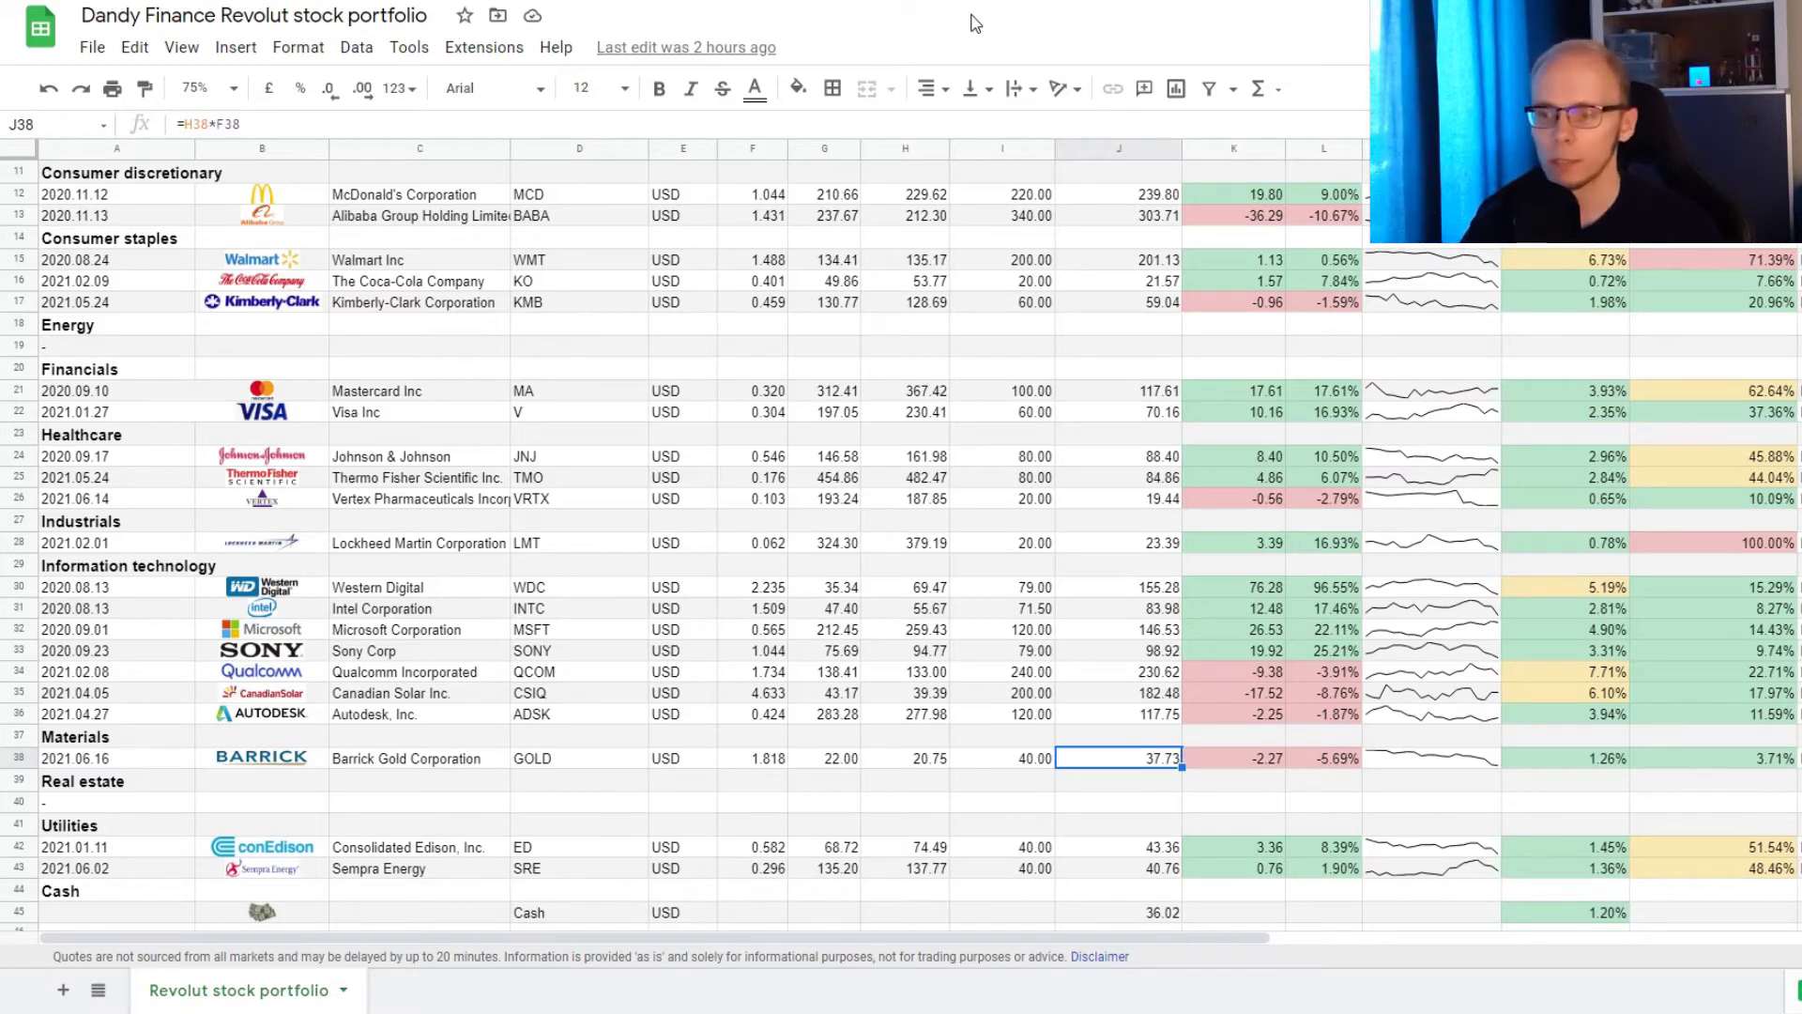
pyautogui.press('Right')
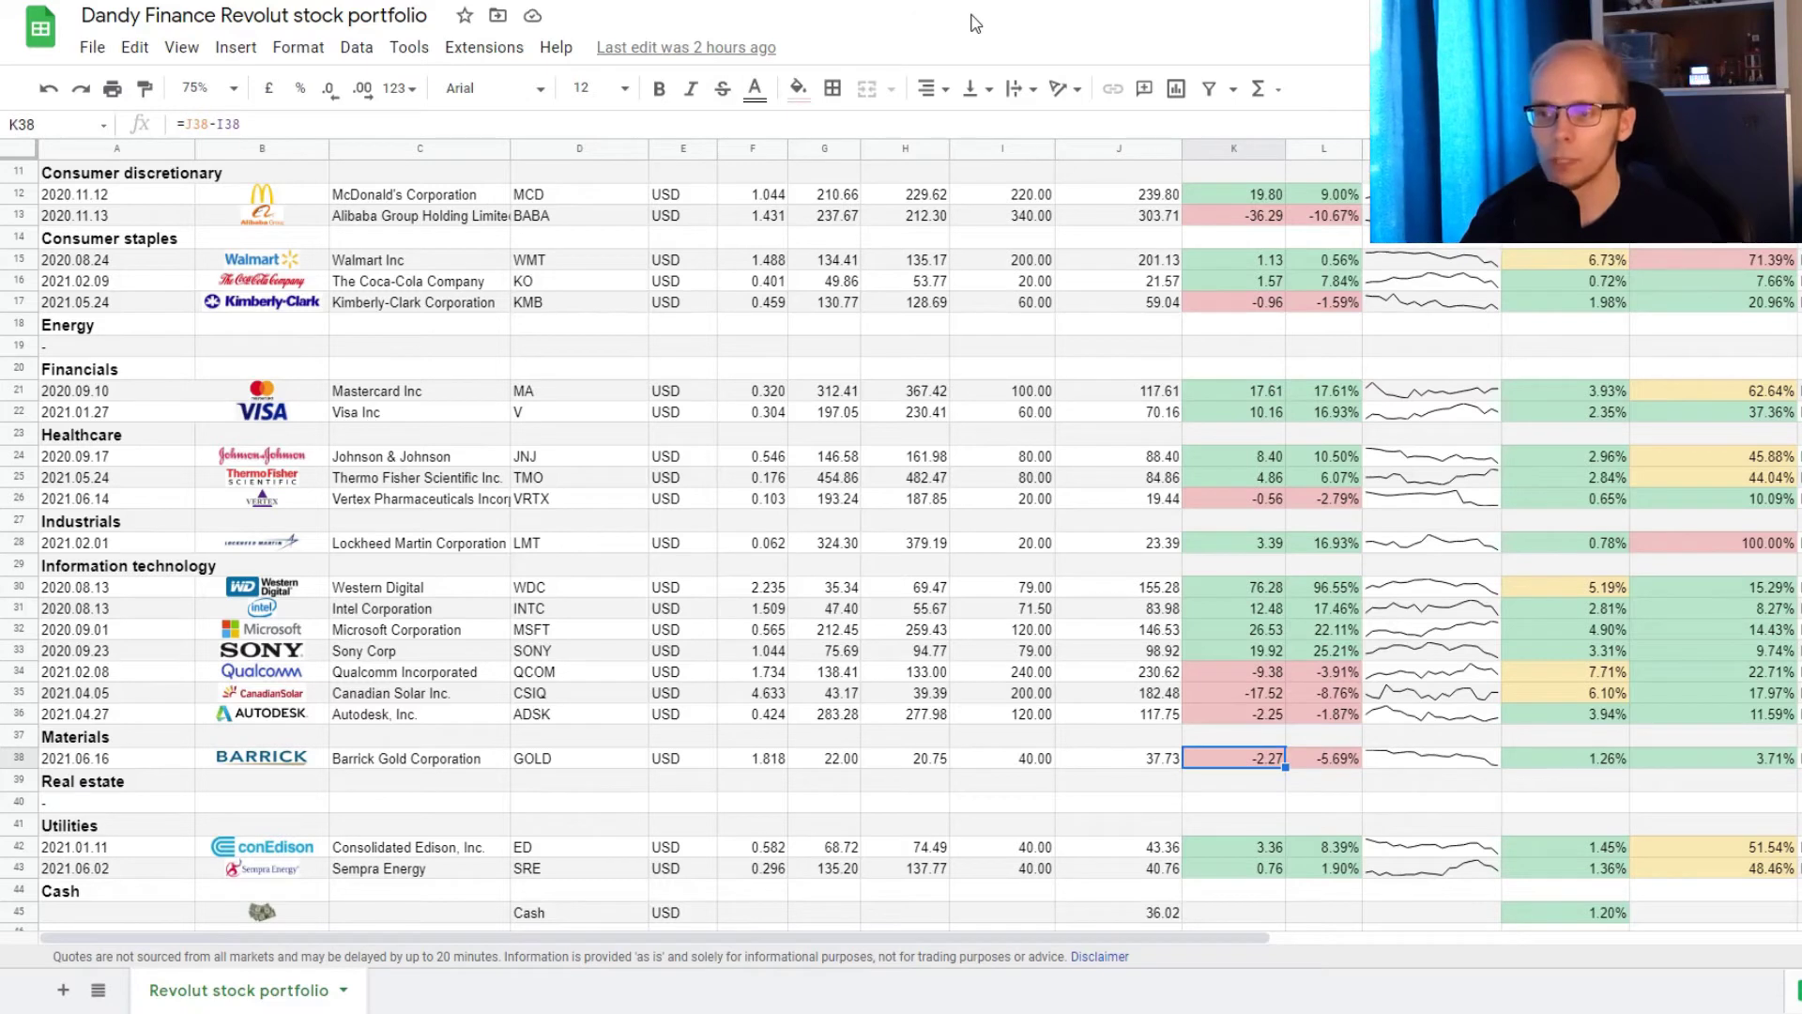
pyautogui.press('Right')
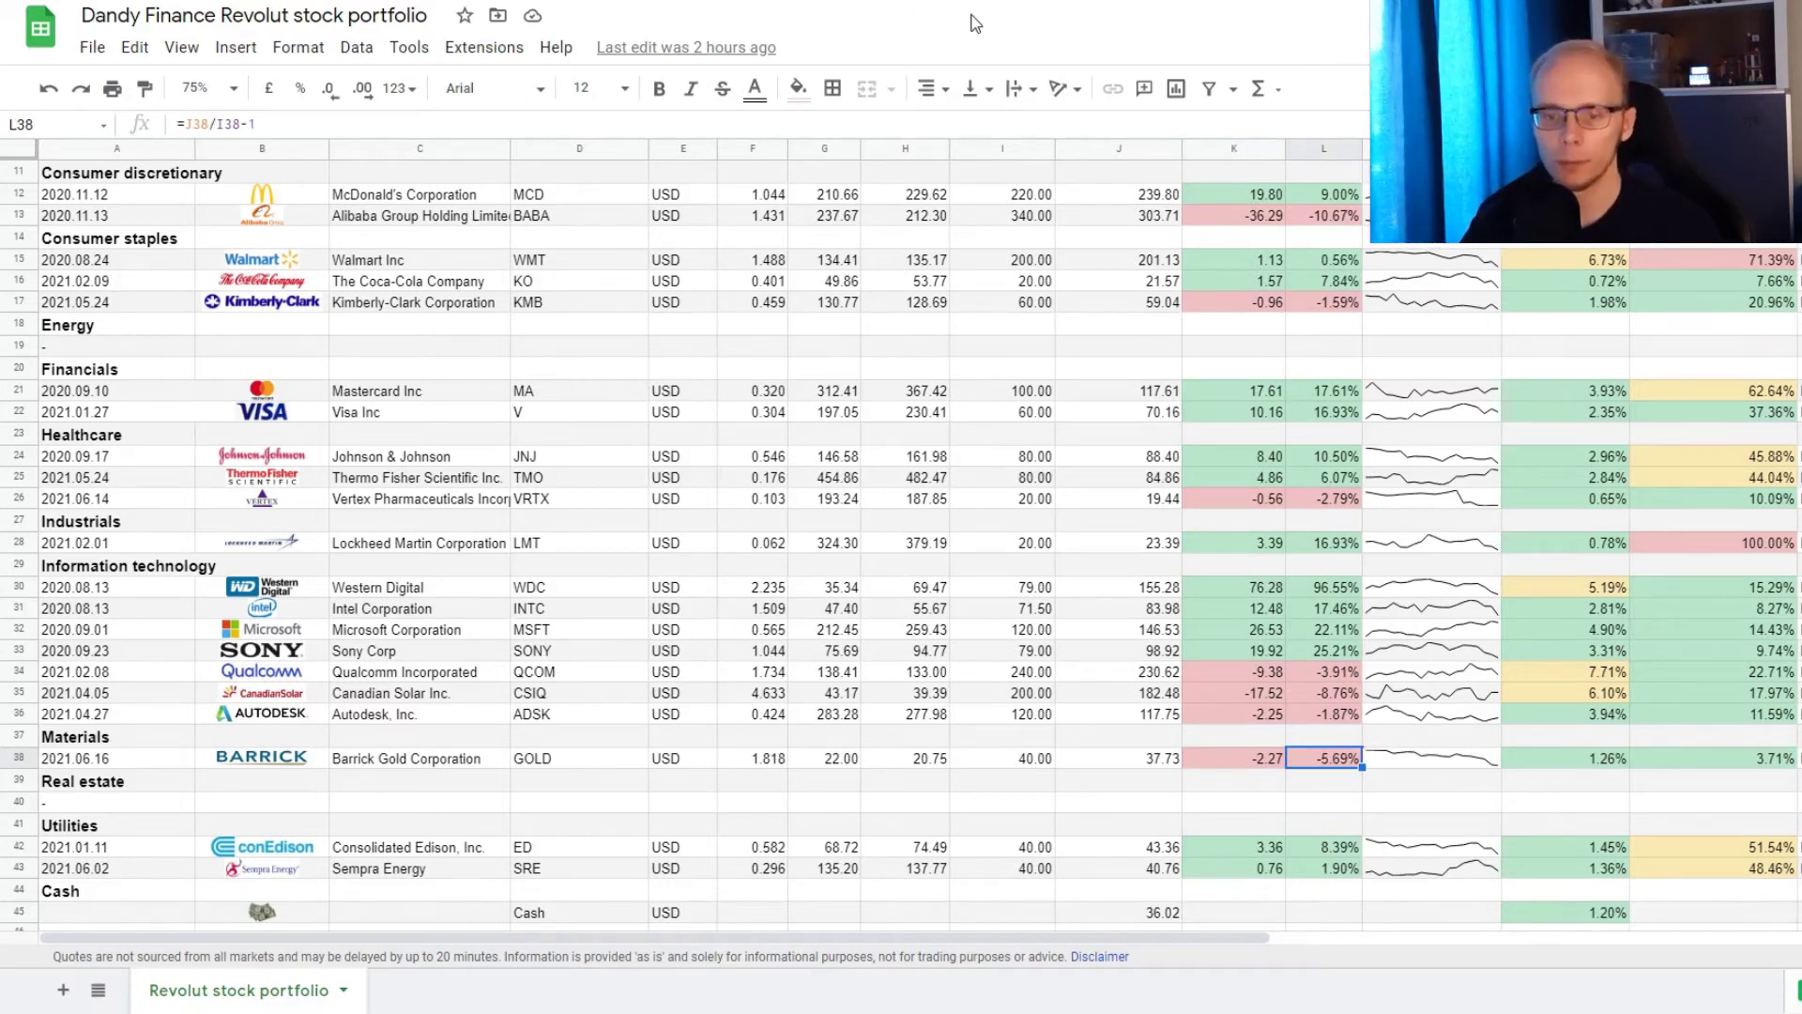
pyautogui.press('Right')
pyautogui.press('Right')
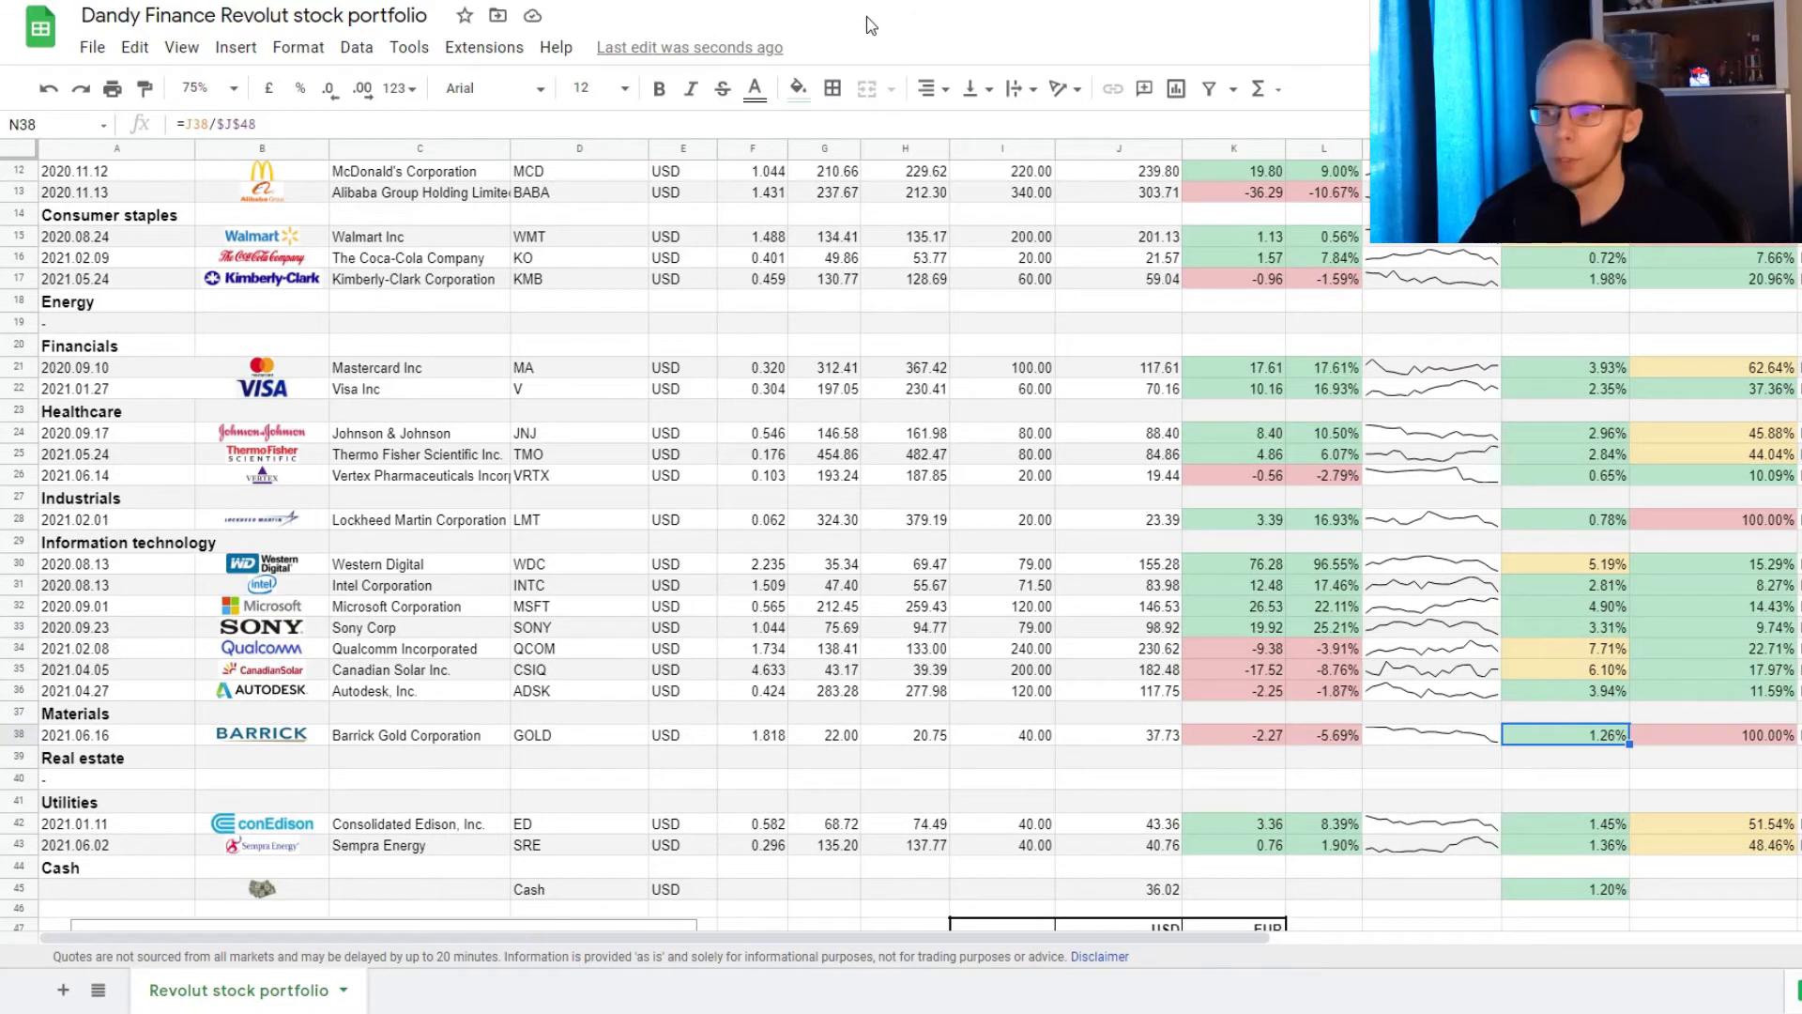
pyautogui.press('Right')
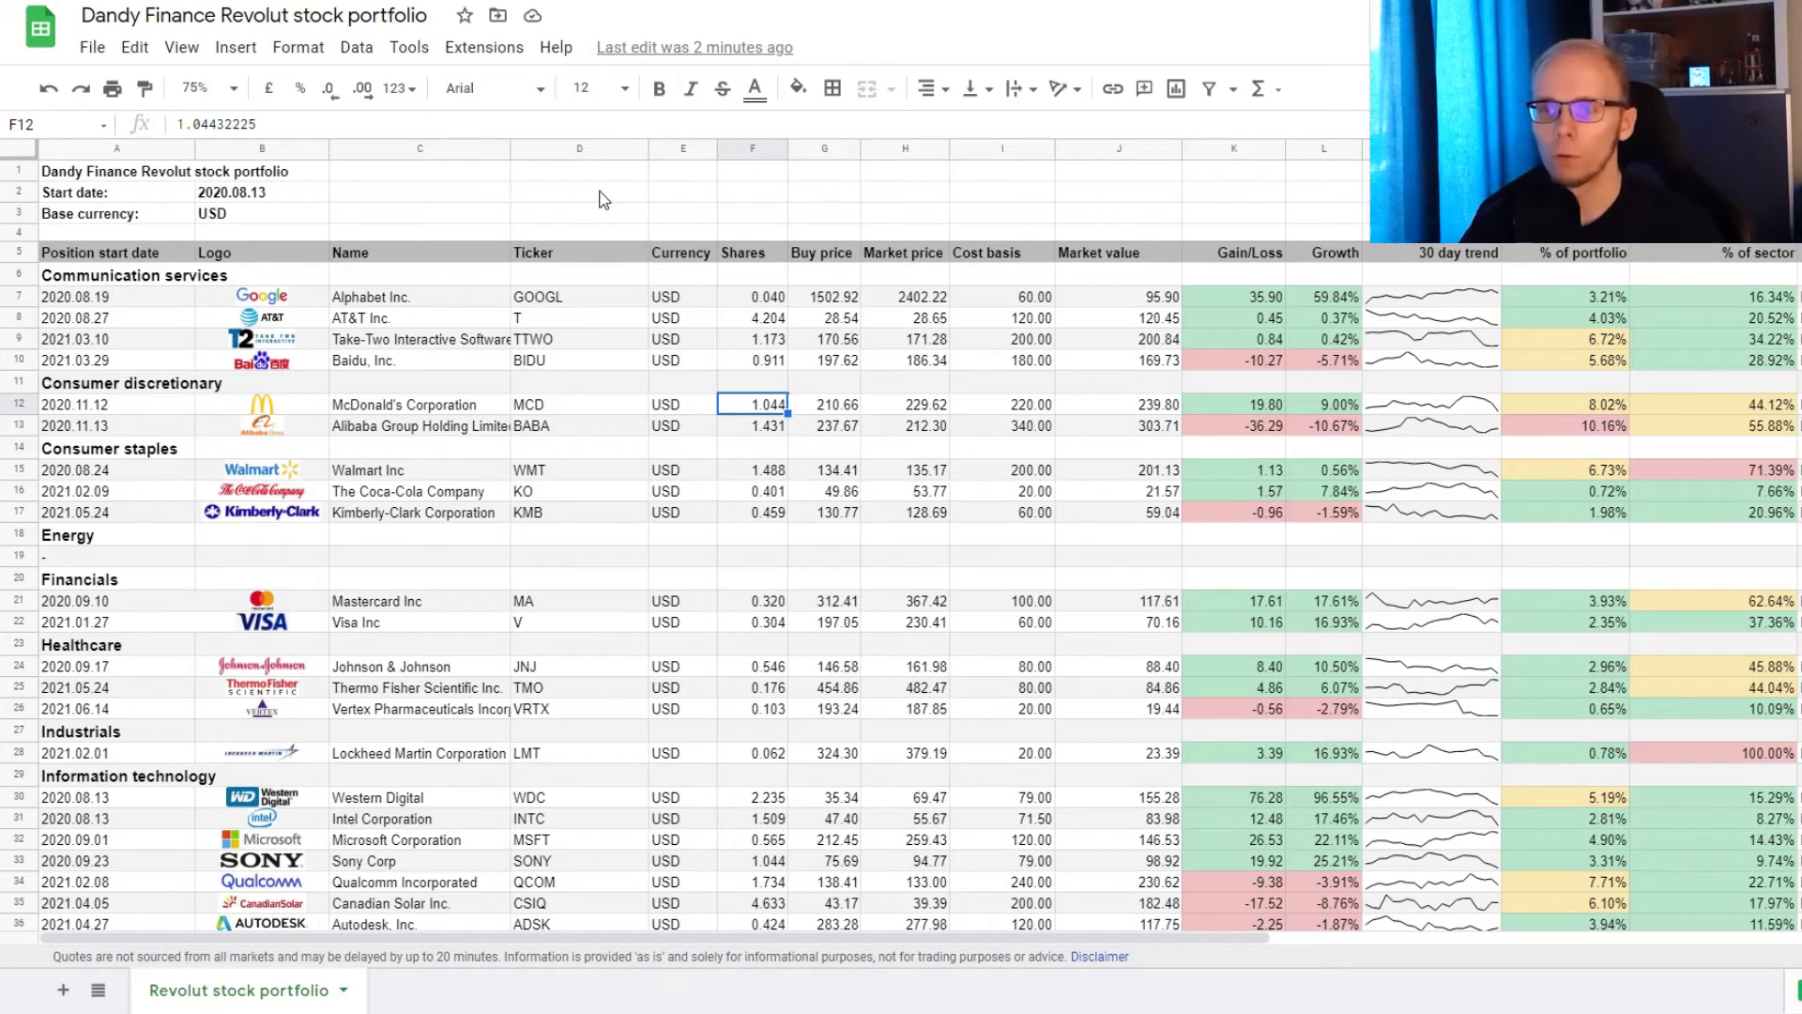
# Review McDonald's row formulas from buy price to % of sector, then go to Consolidated Edison's F42.
pyautogui.press('Right')
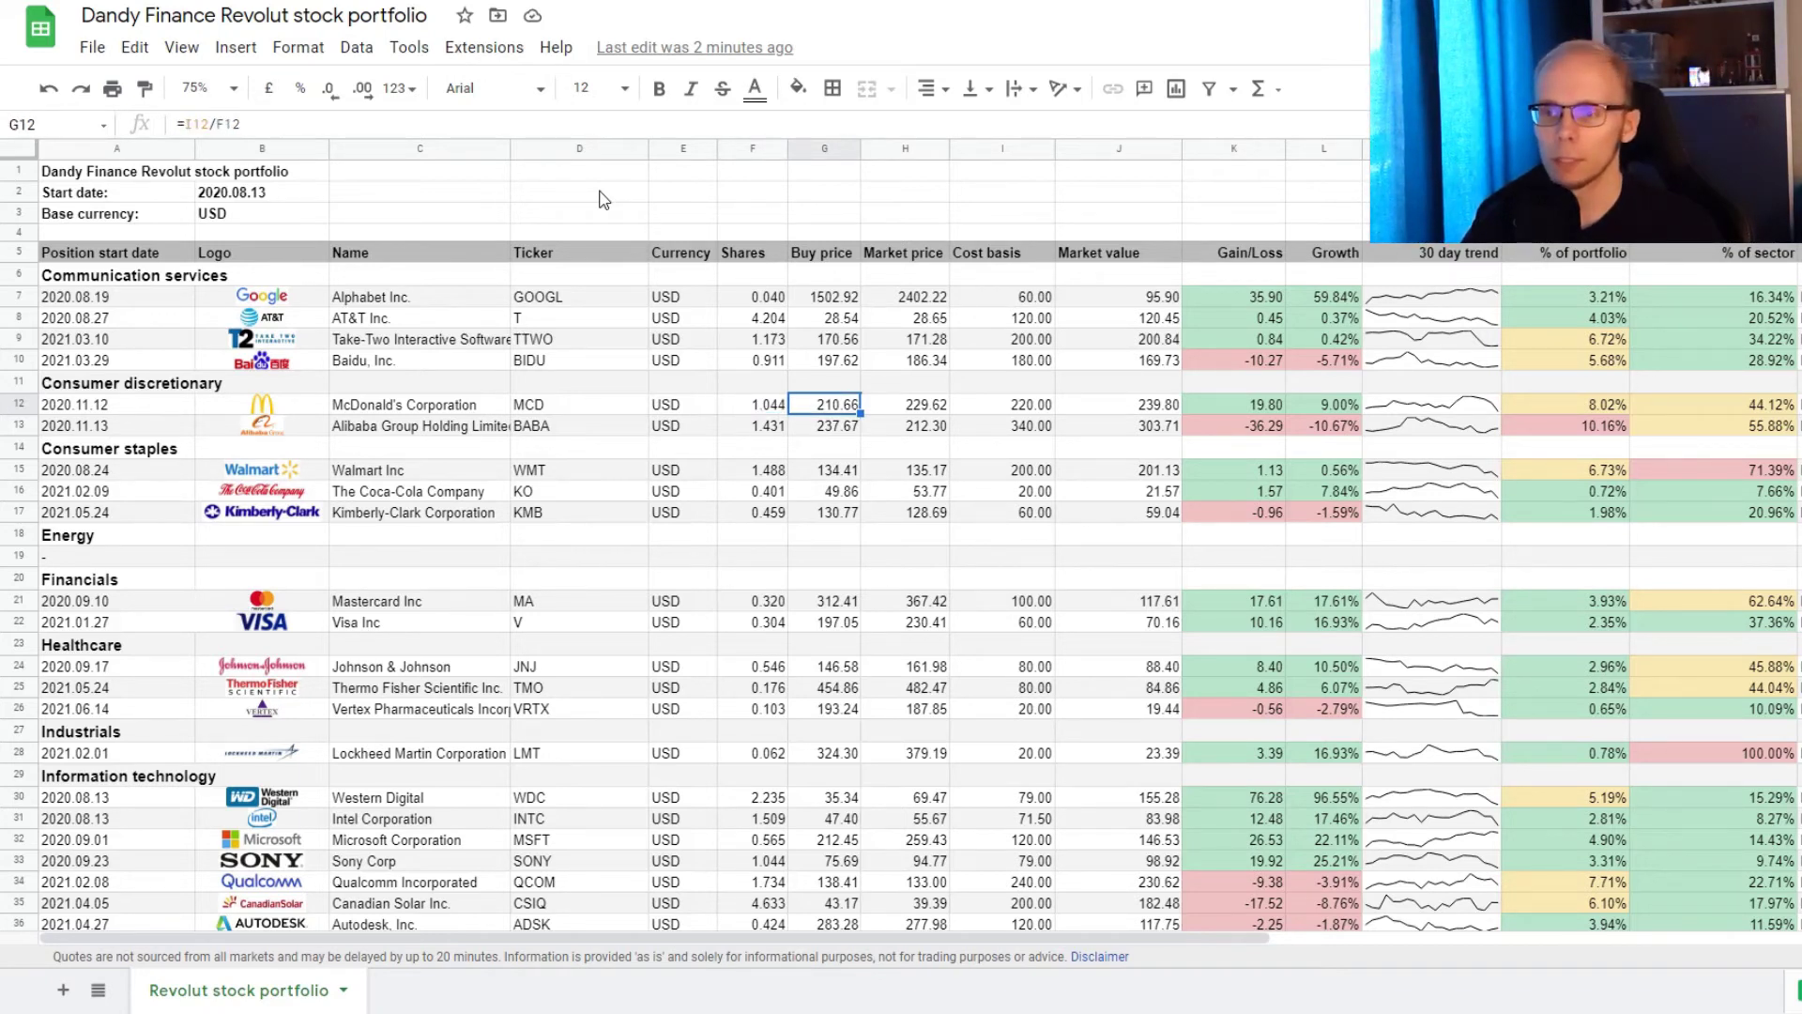
pyautogui.press('Right')
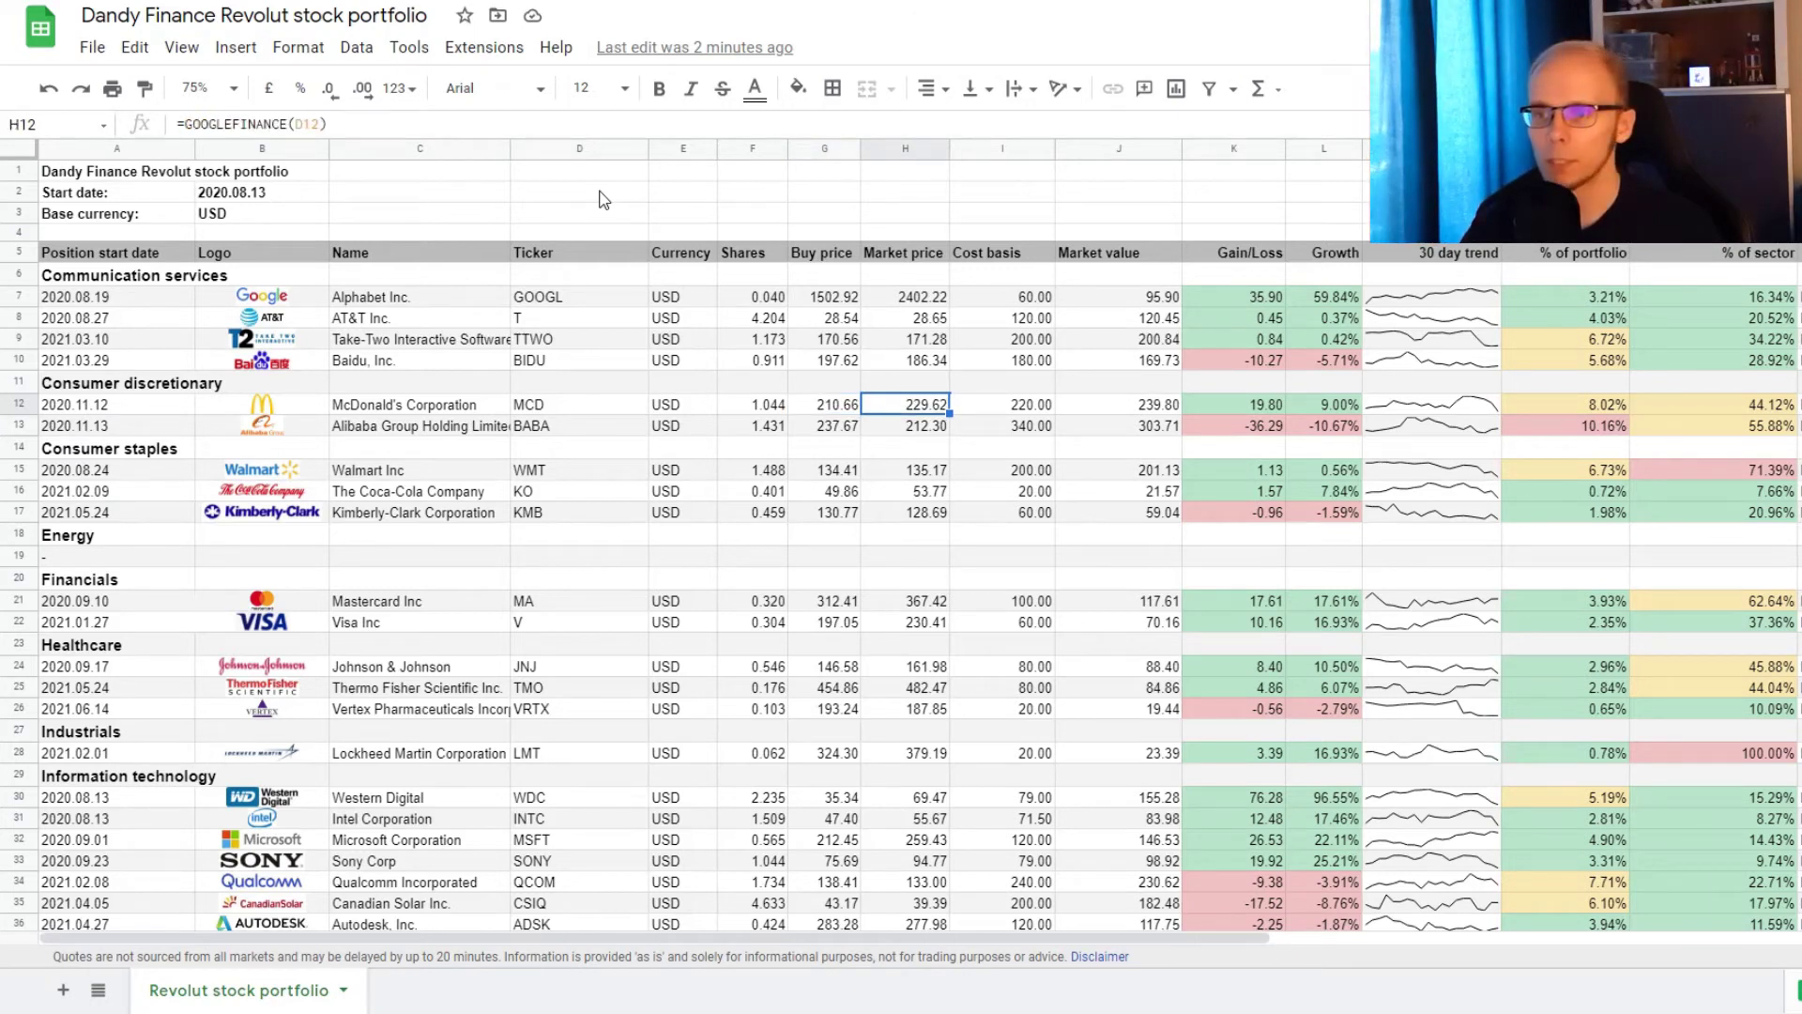
pyautogui.press('Right')
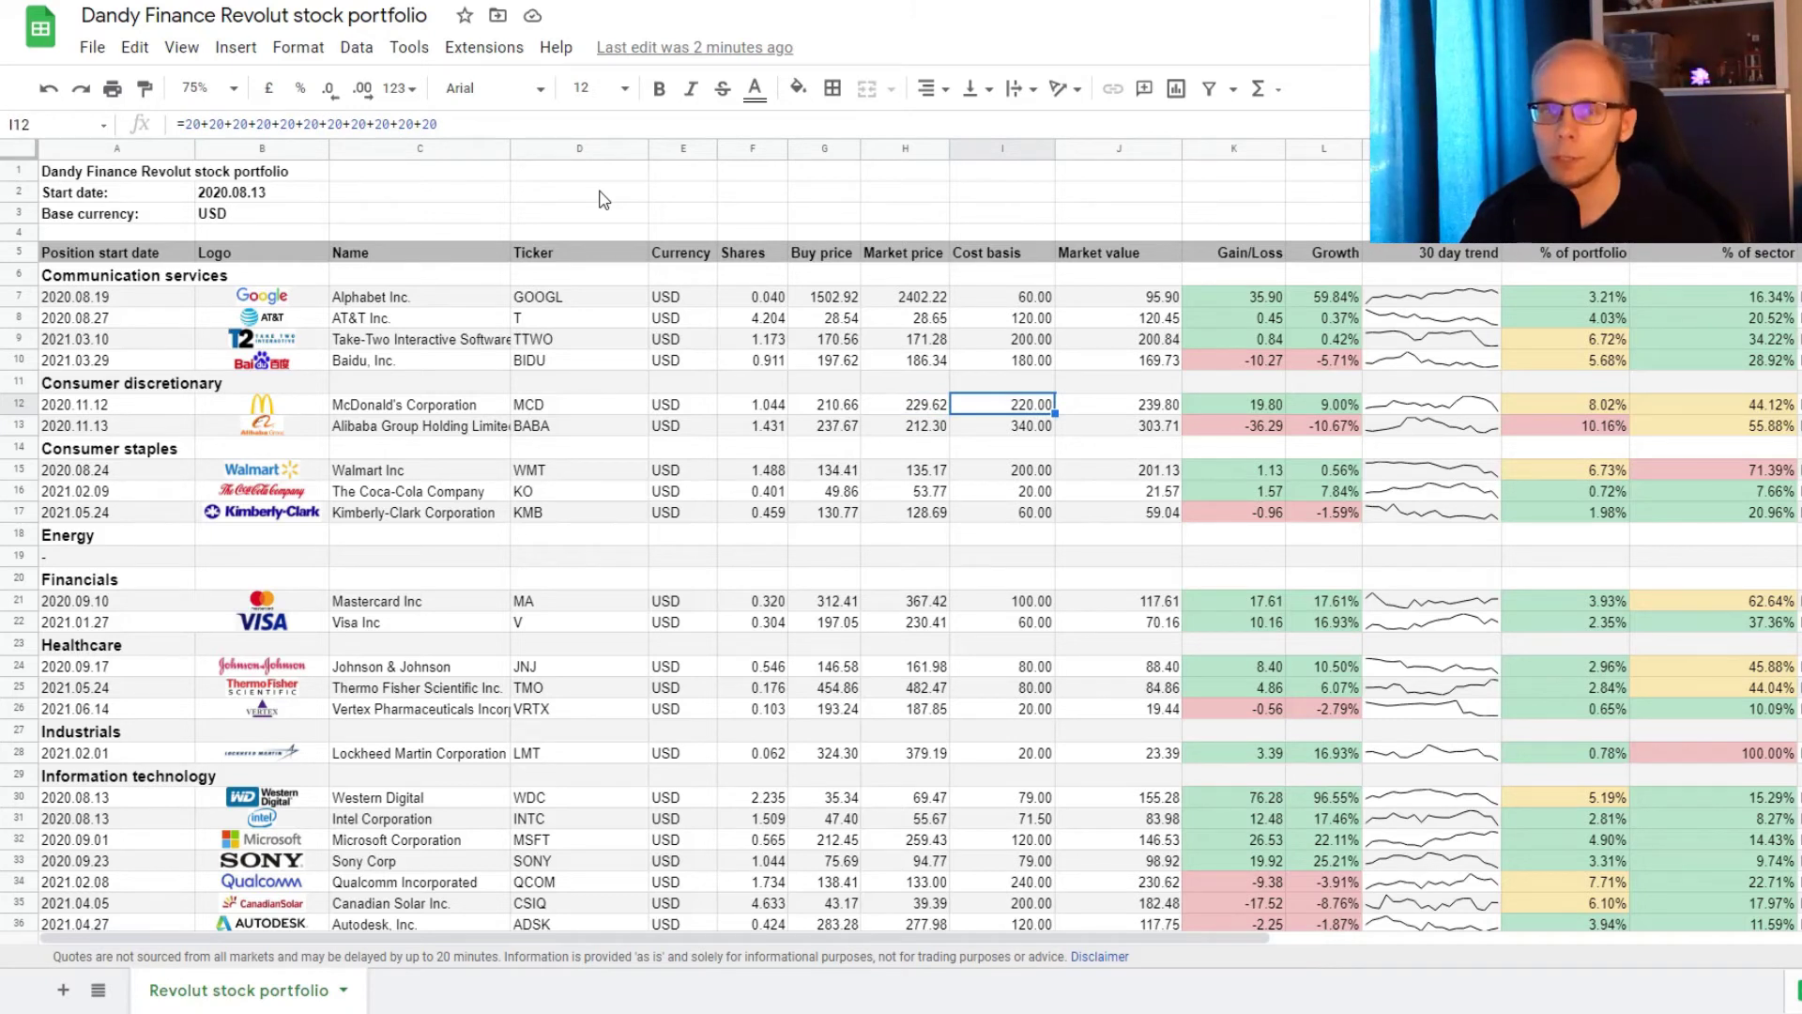
pyautogui.press('Right')
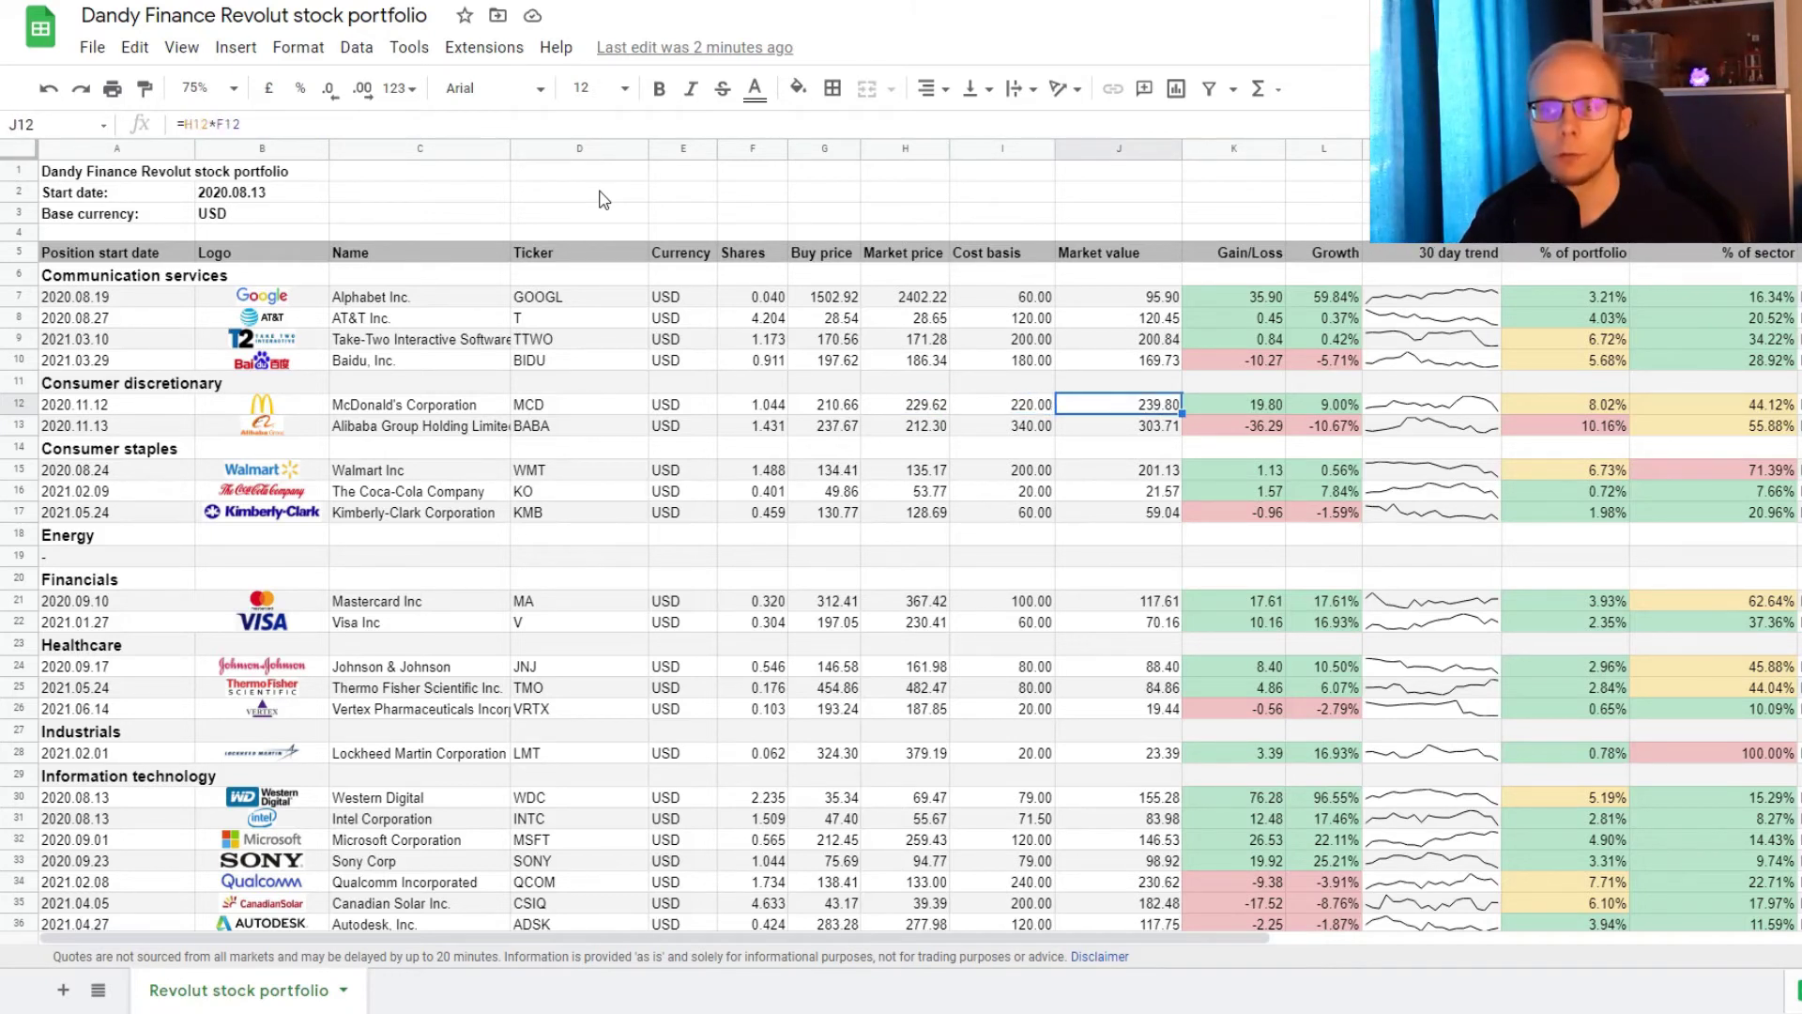
pyautogui.press('Right')
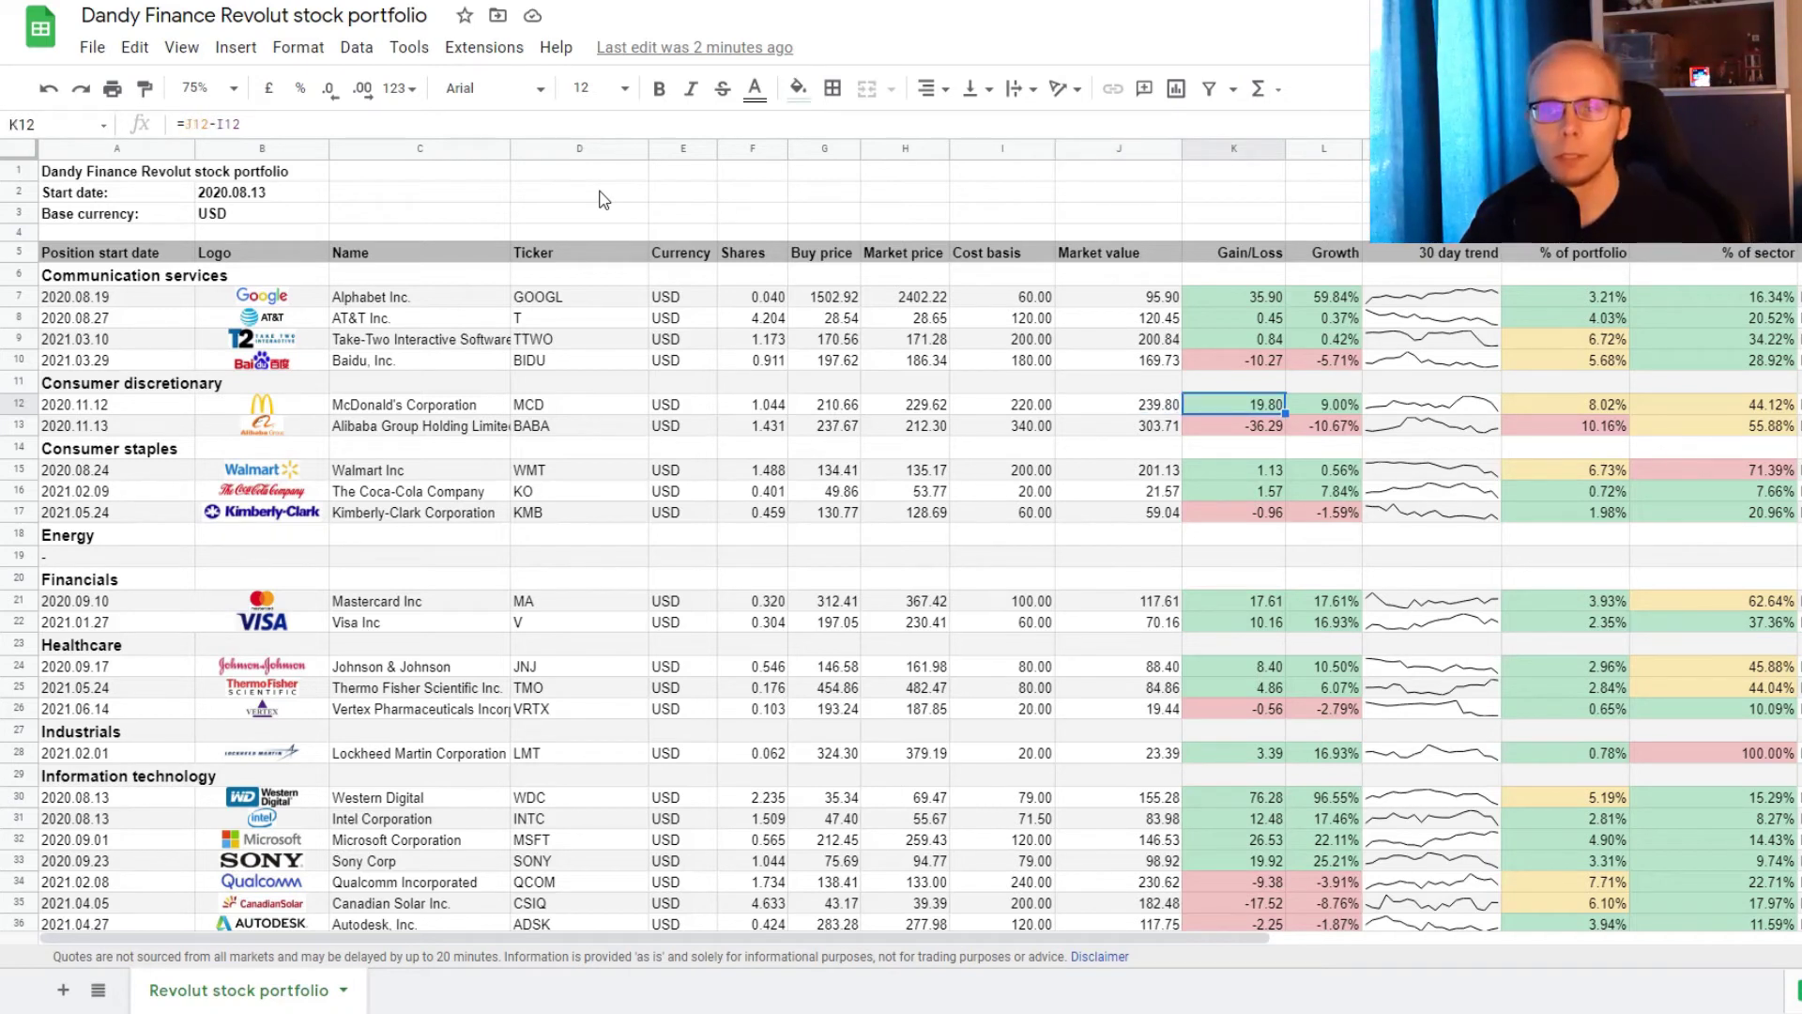
pyautogui.press('Right')
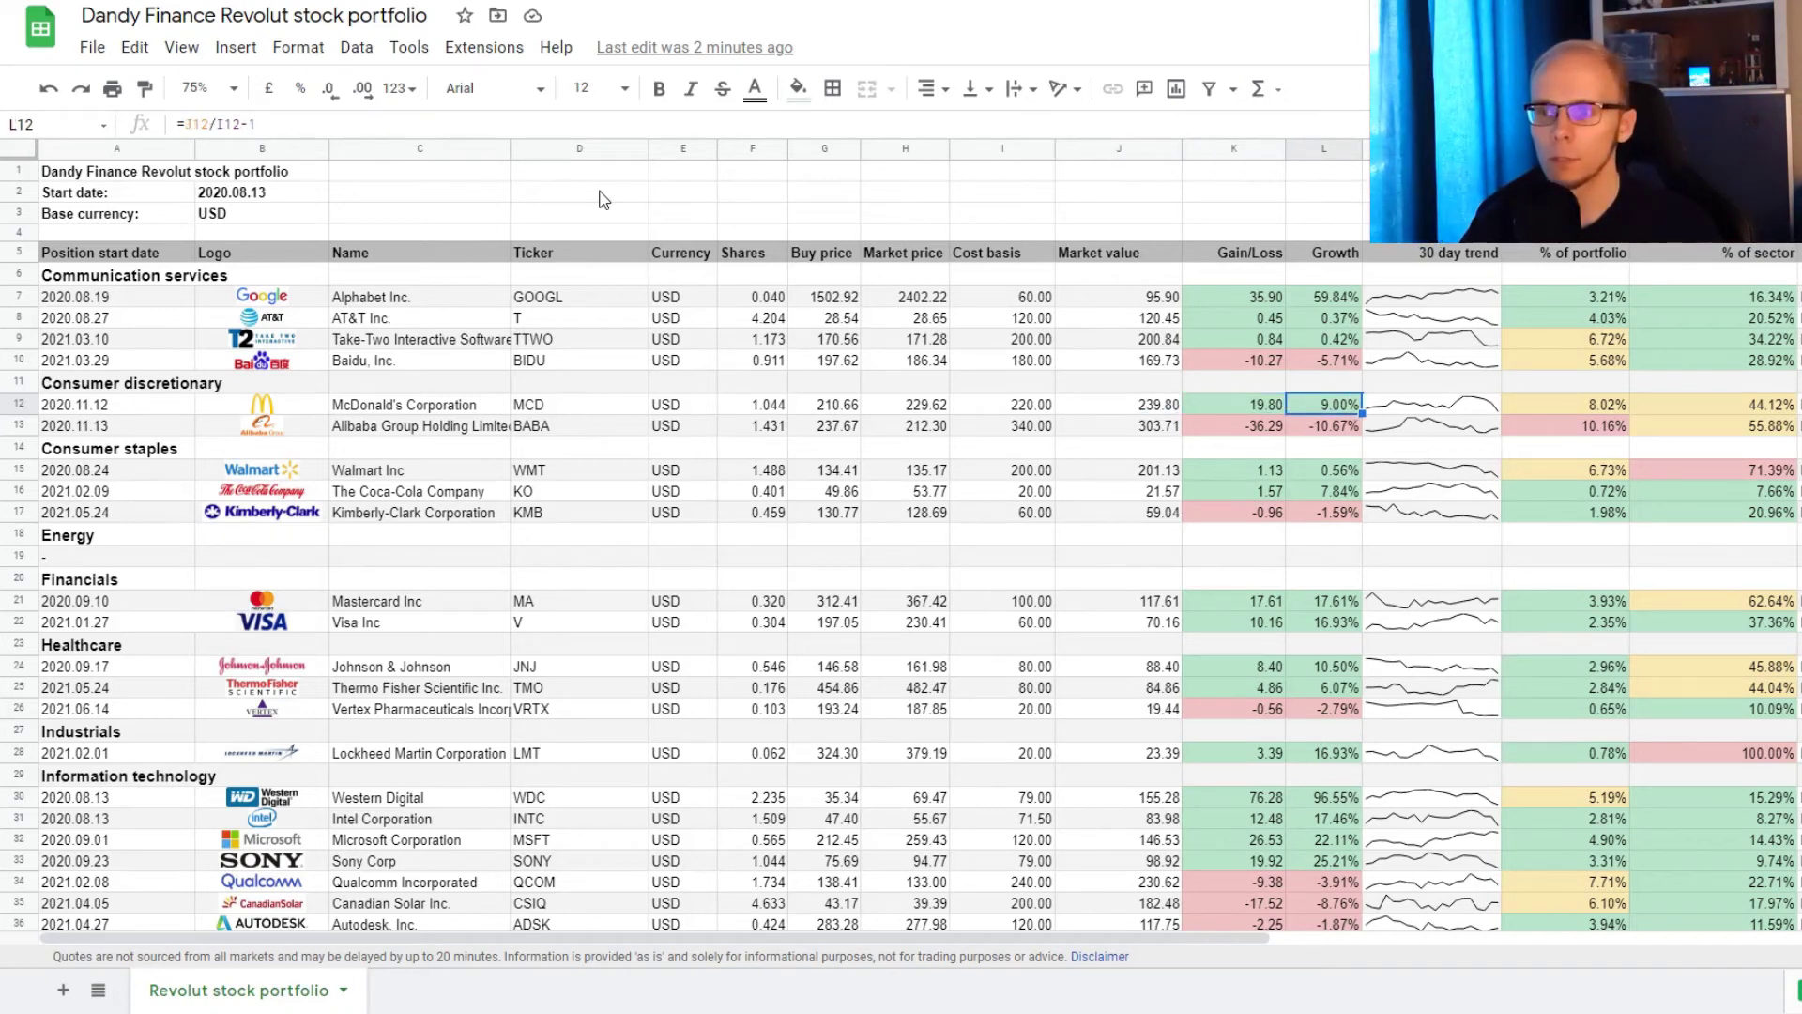
pyautogui.press('Right')
pyautogui.press('Right')
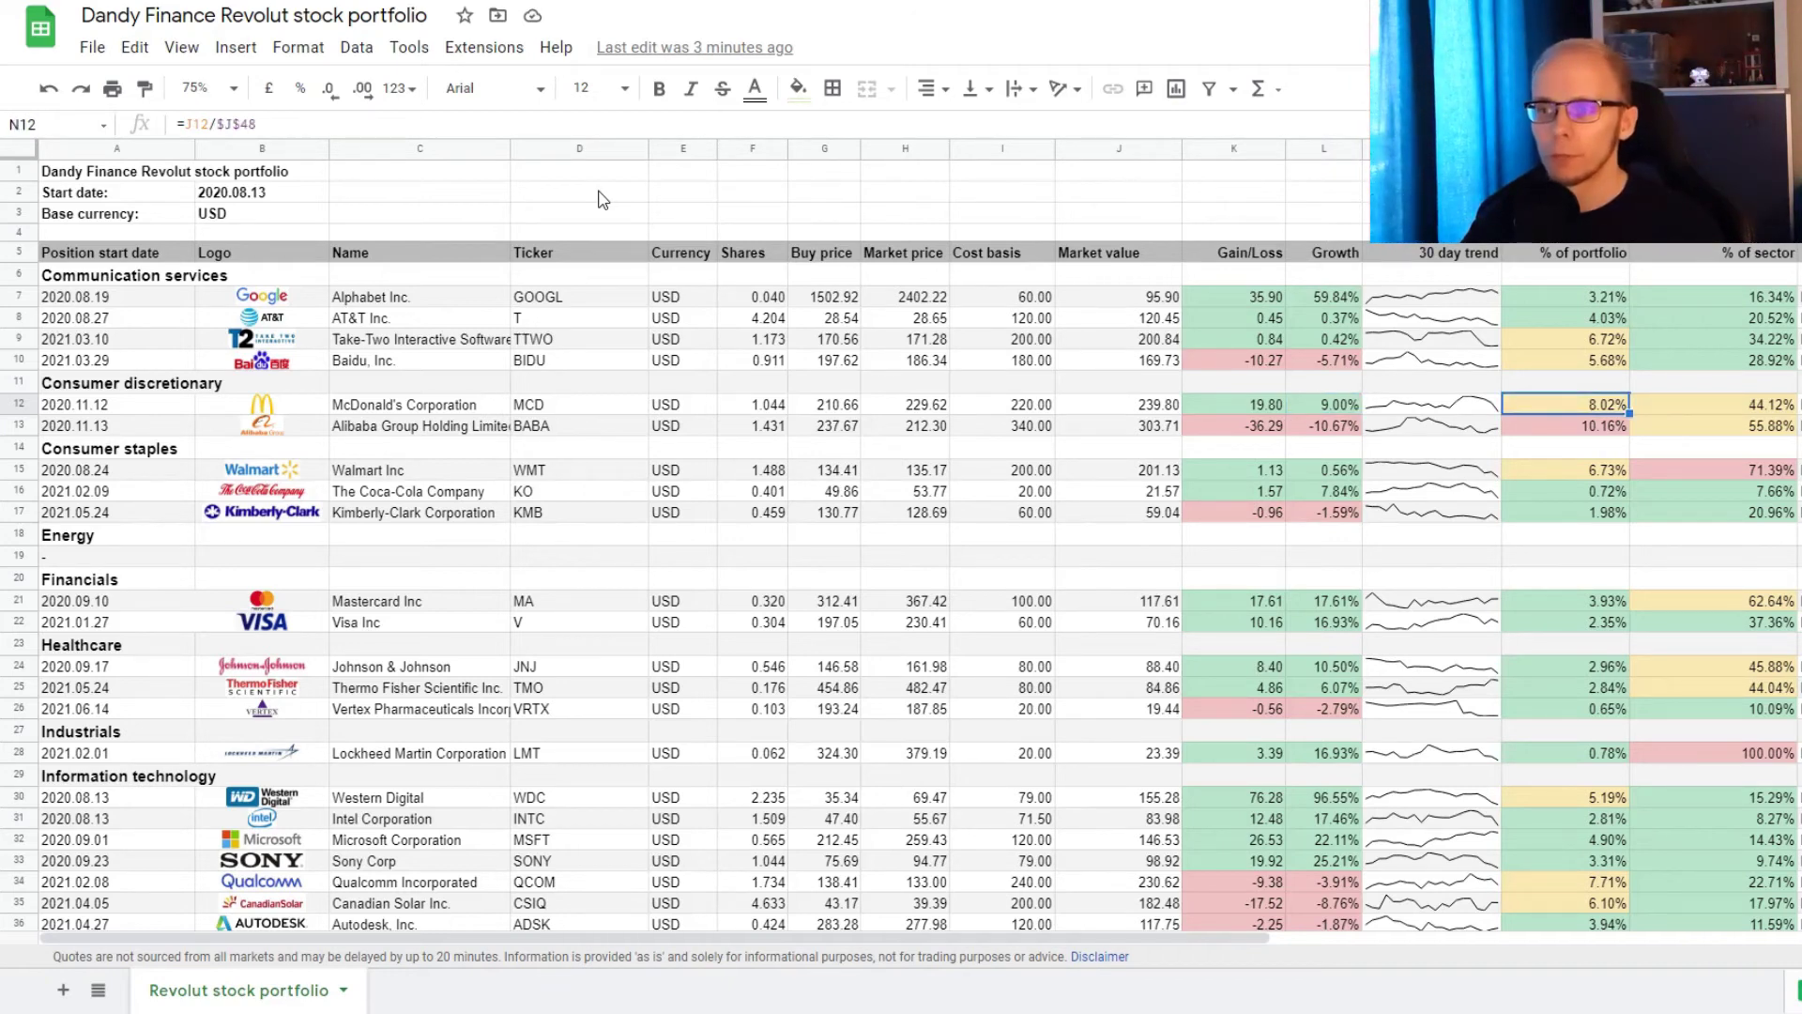
pyautogui.press('Right')
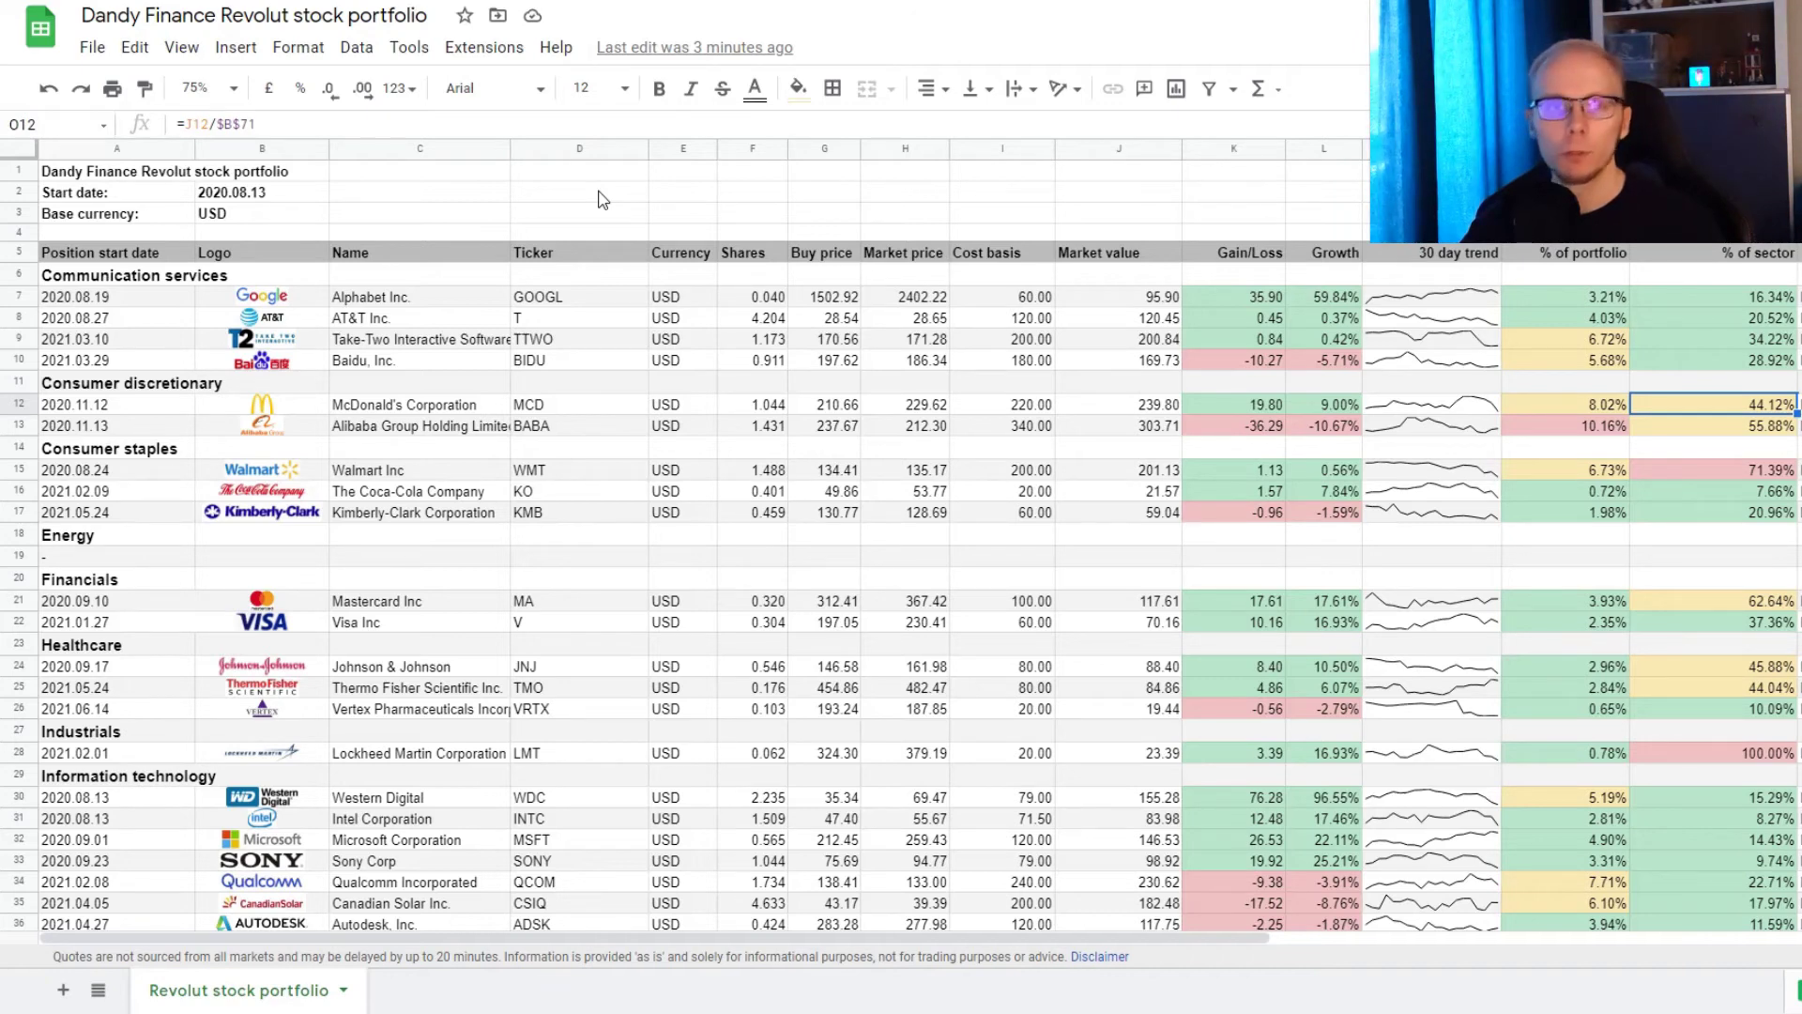
pyautogui.hotkey('ctrl', 'z')
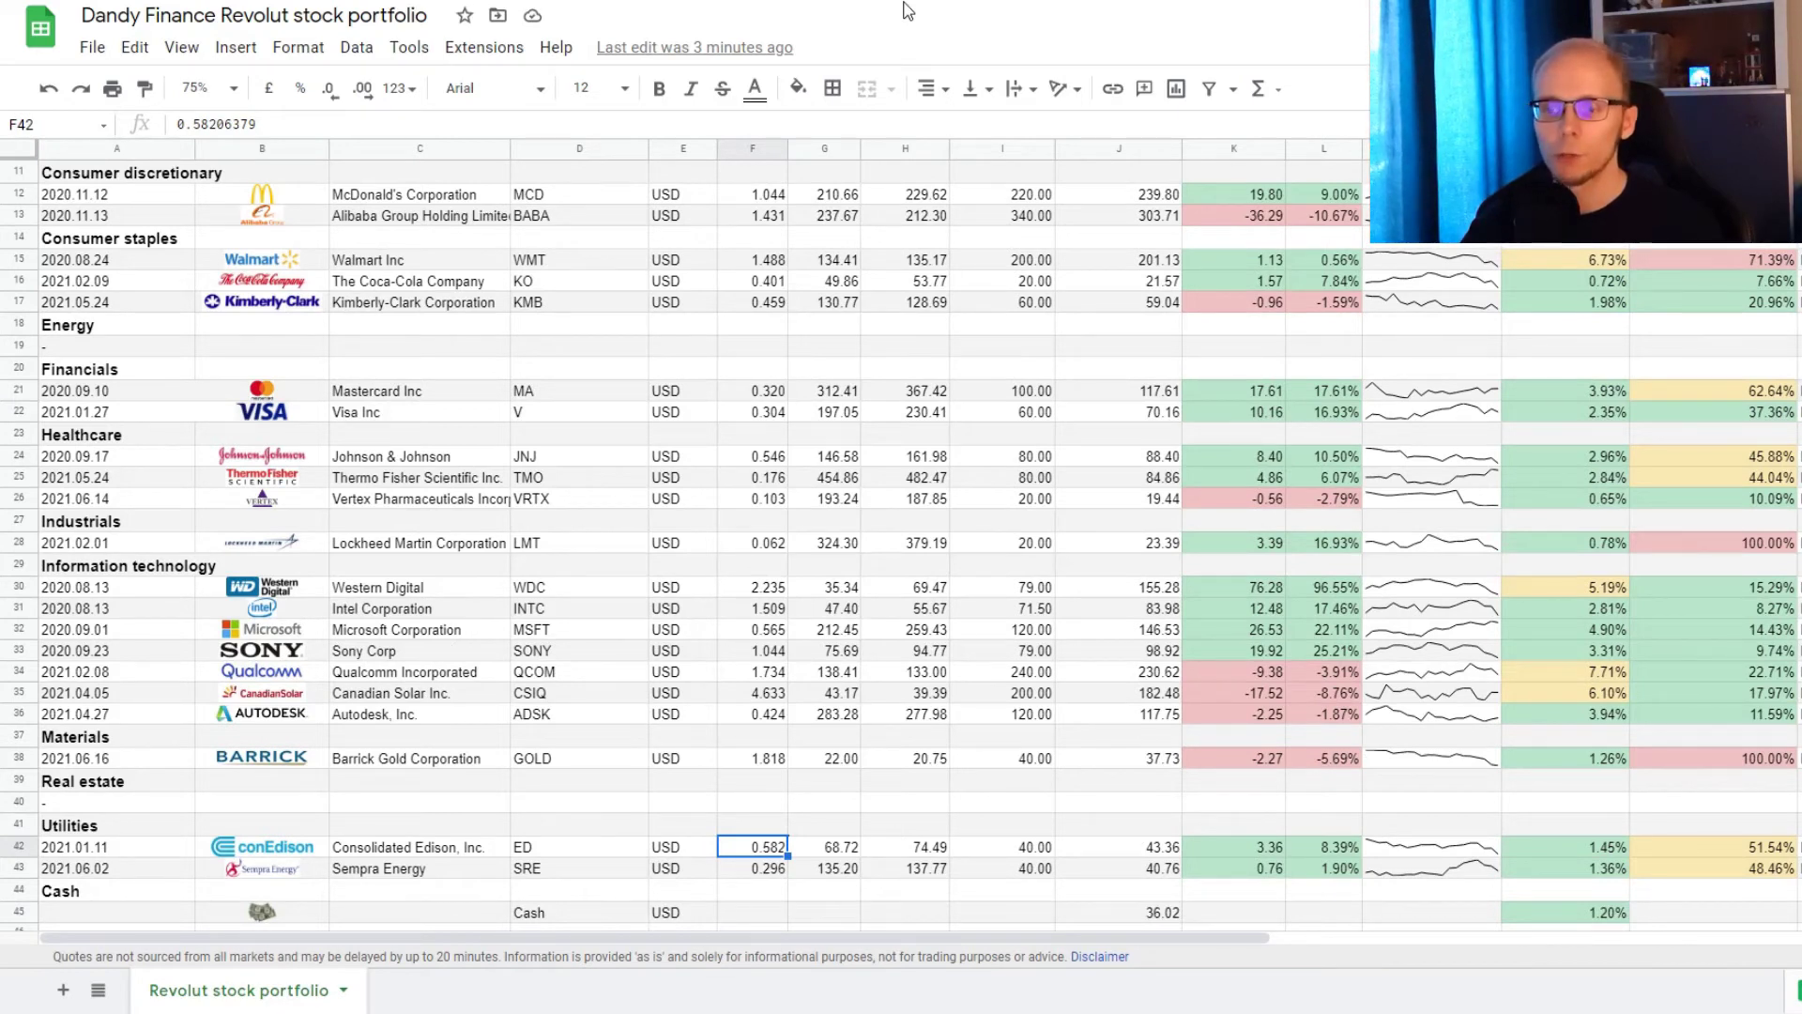
pyautogui.press('Right')
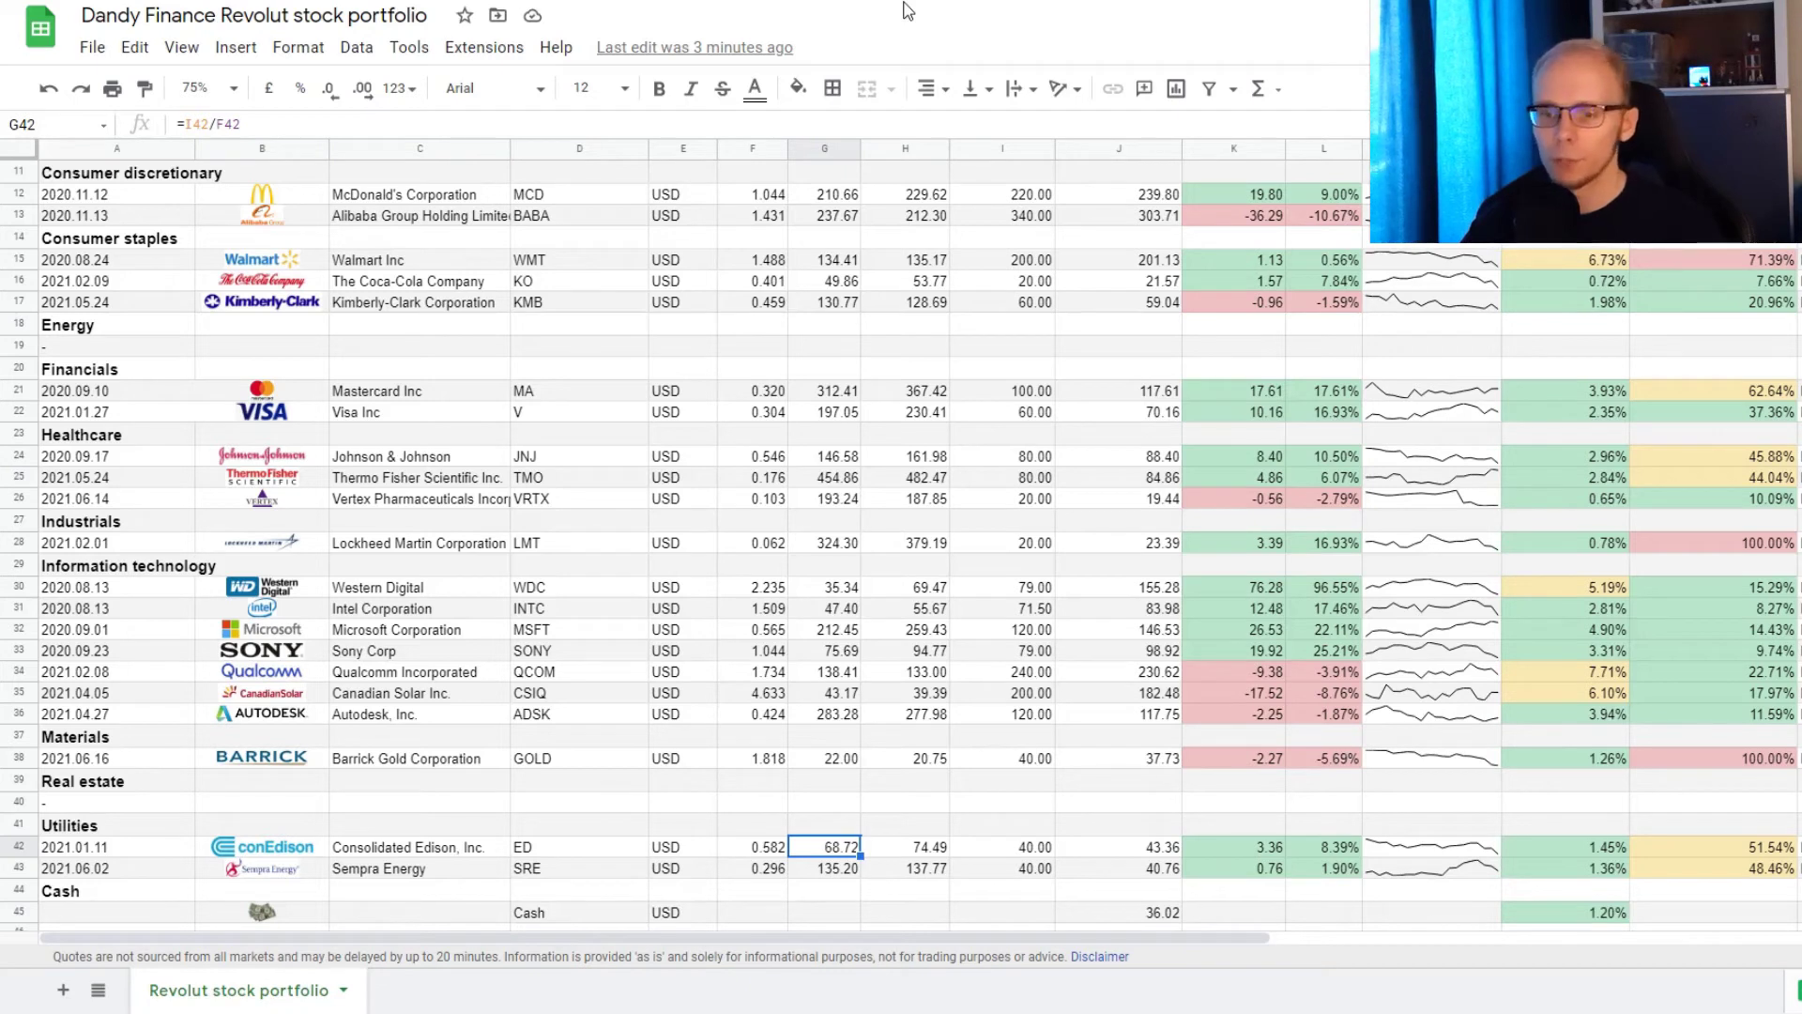
pyautogui.press('Right')
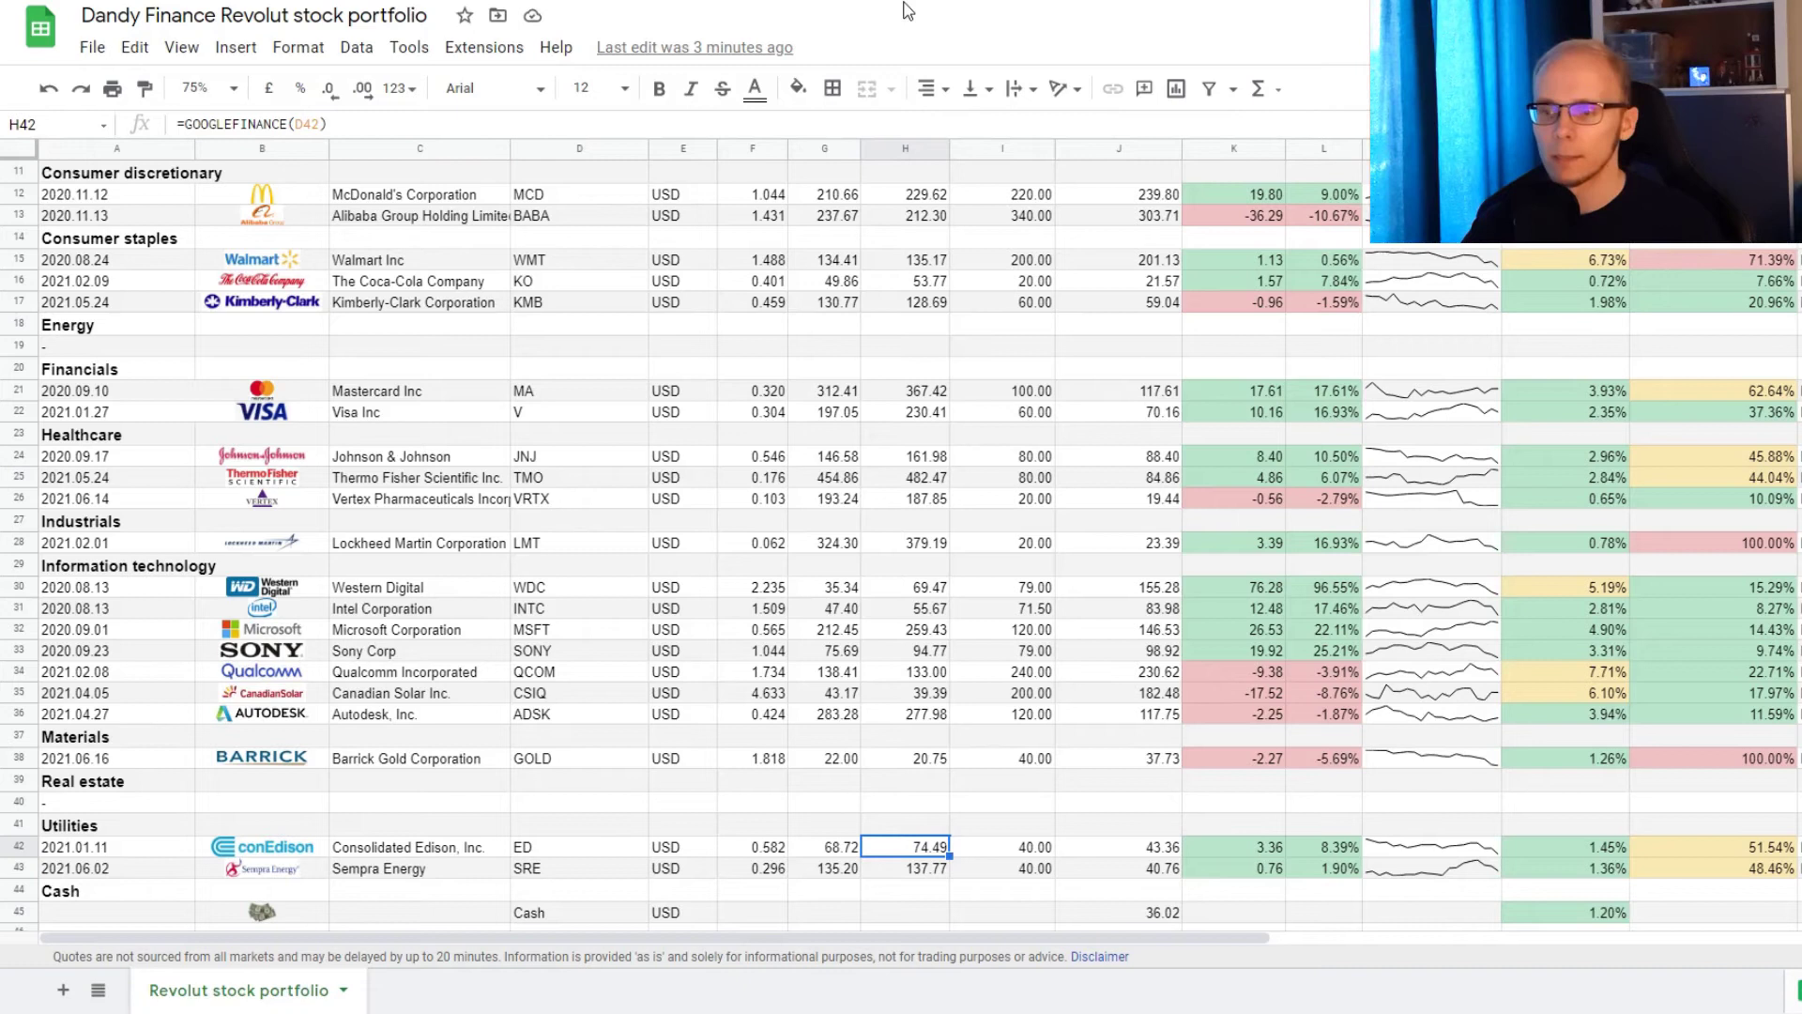
pyautogui.press('Right')
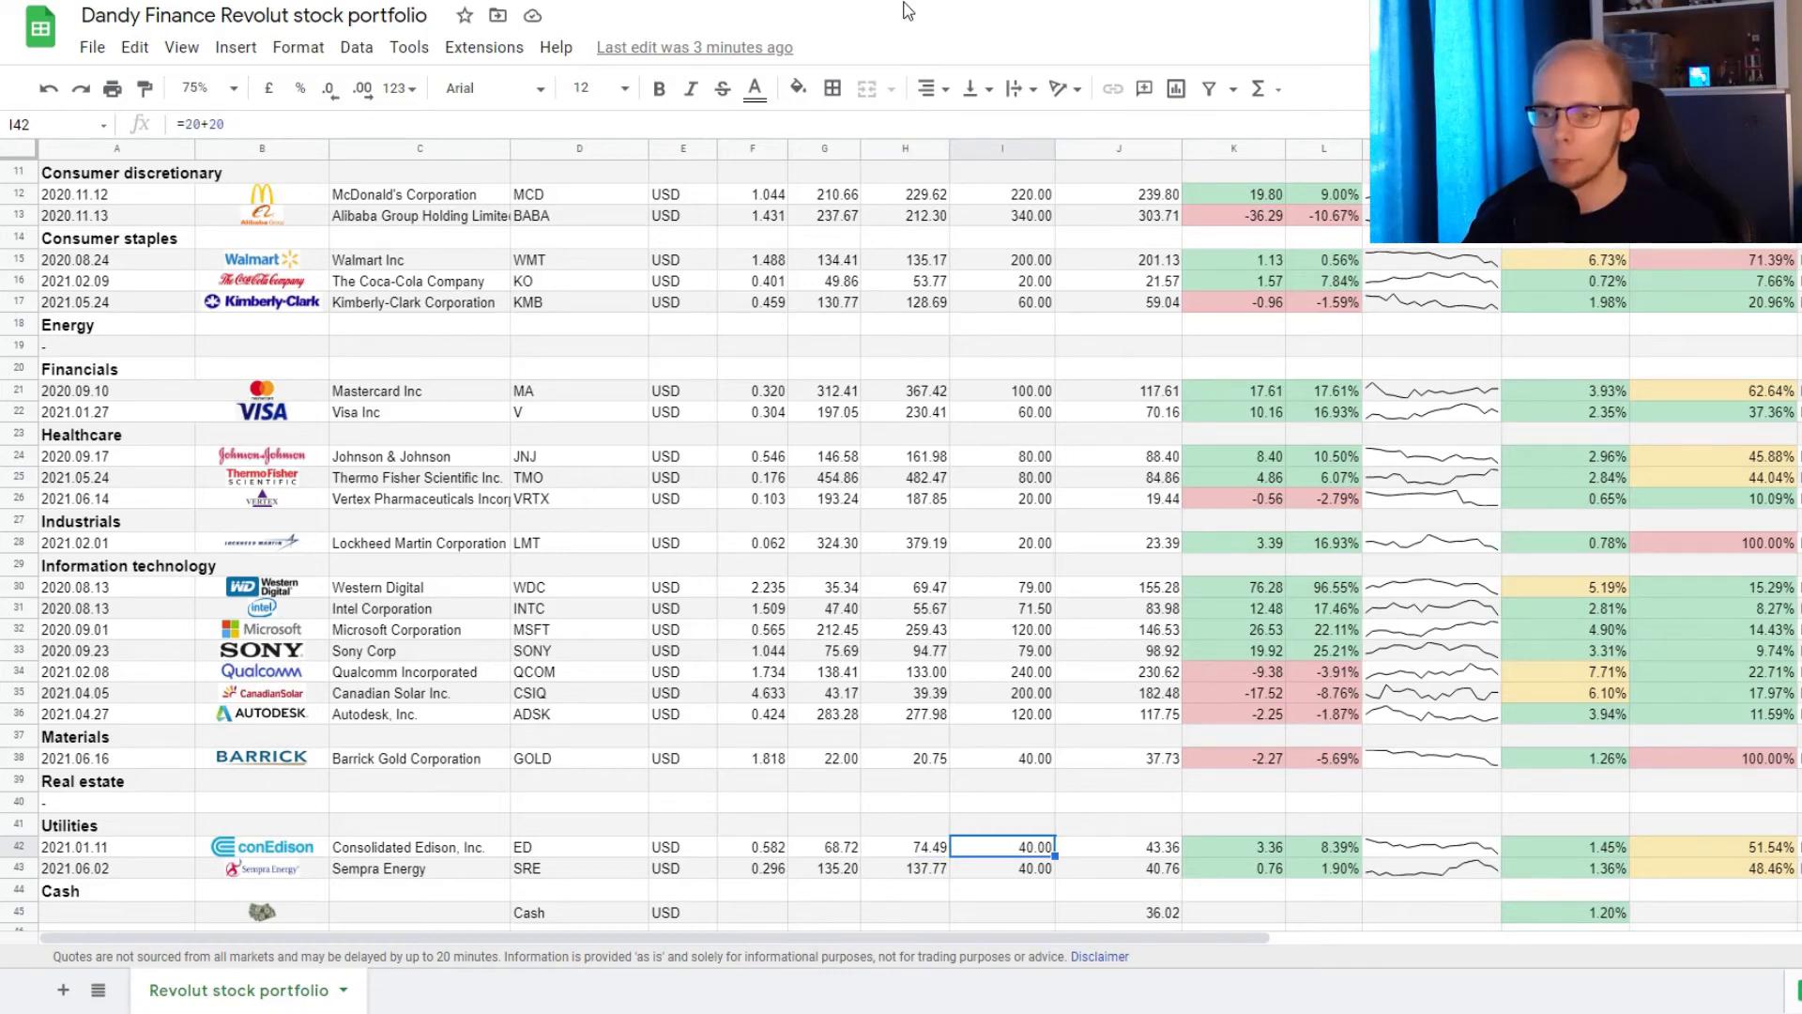
pyautogui.press('Right')
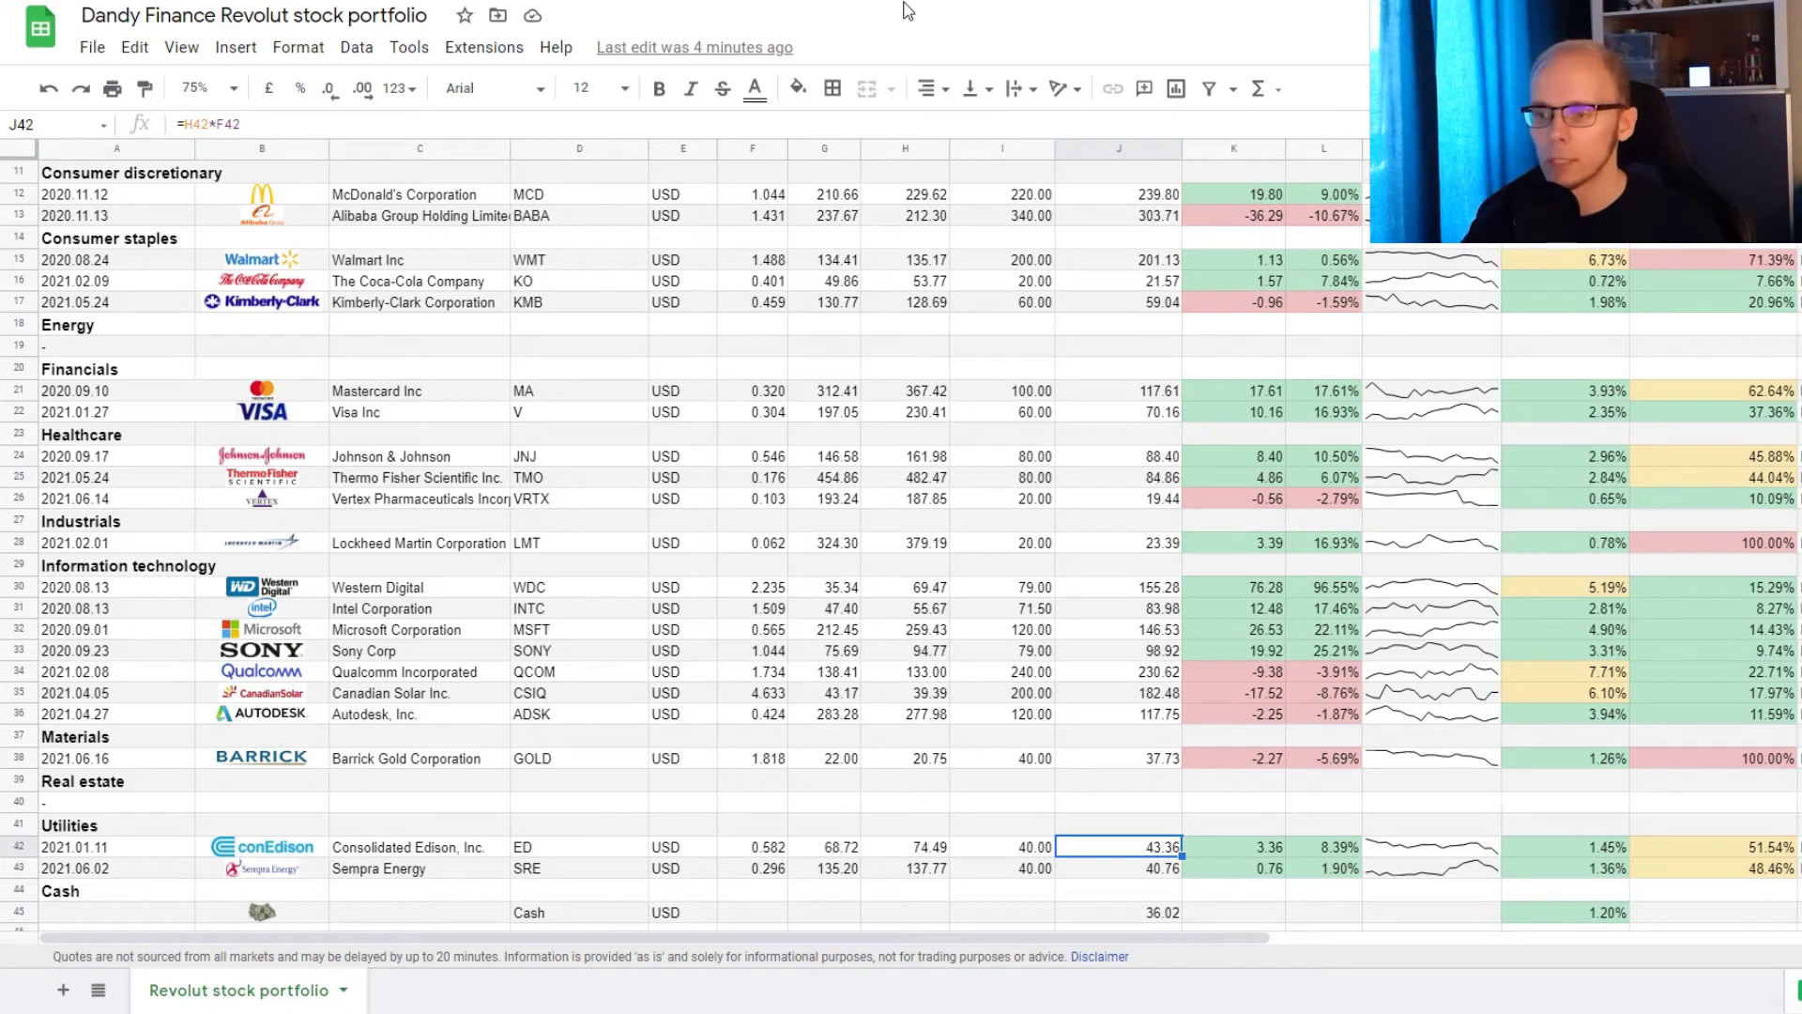
pyautogui.press('Right')
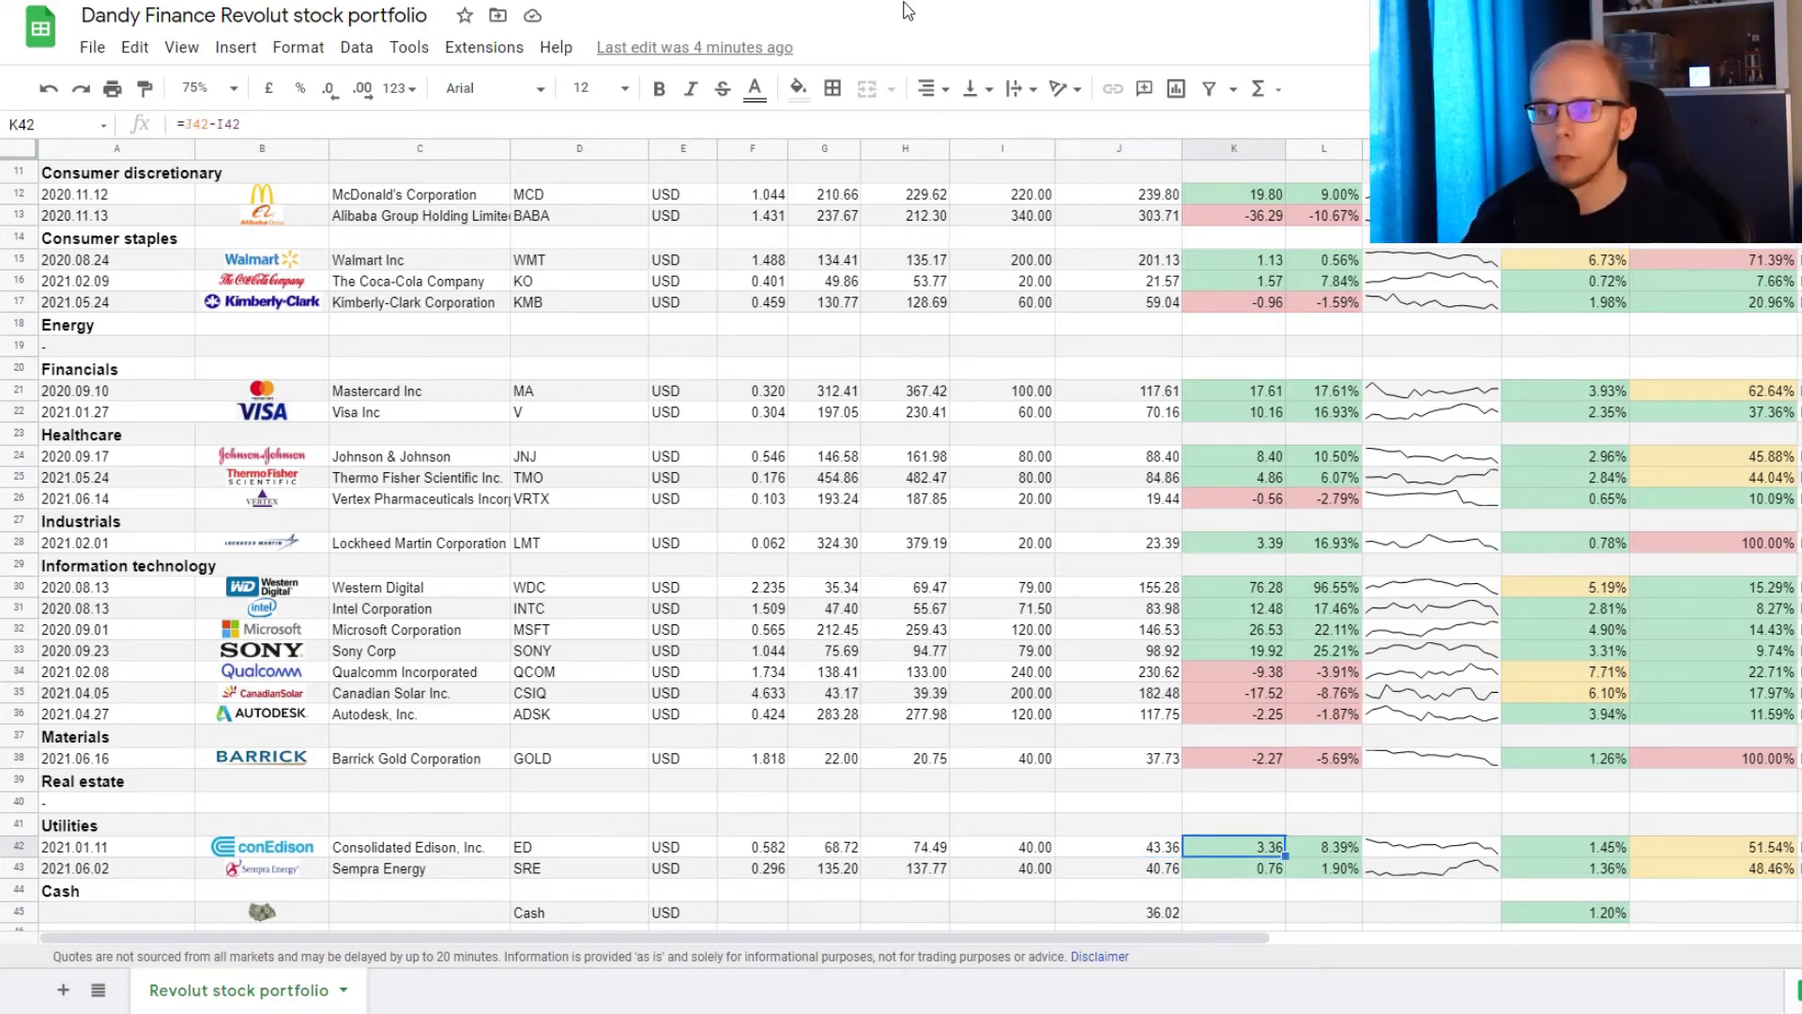
pyautogui.press('Right')
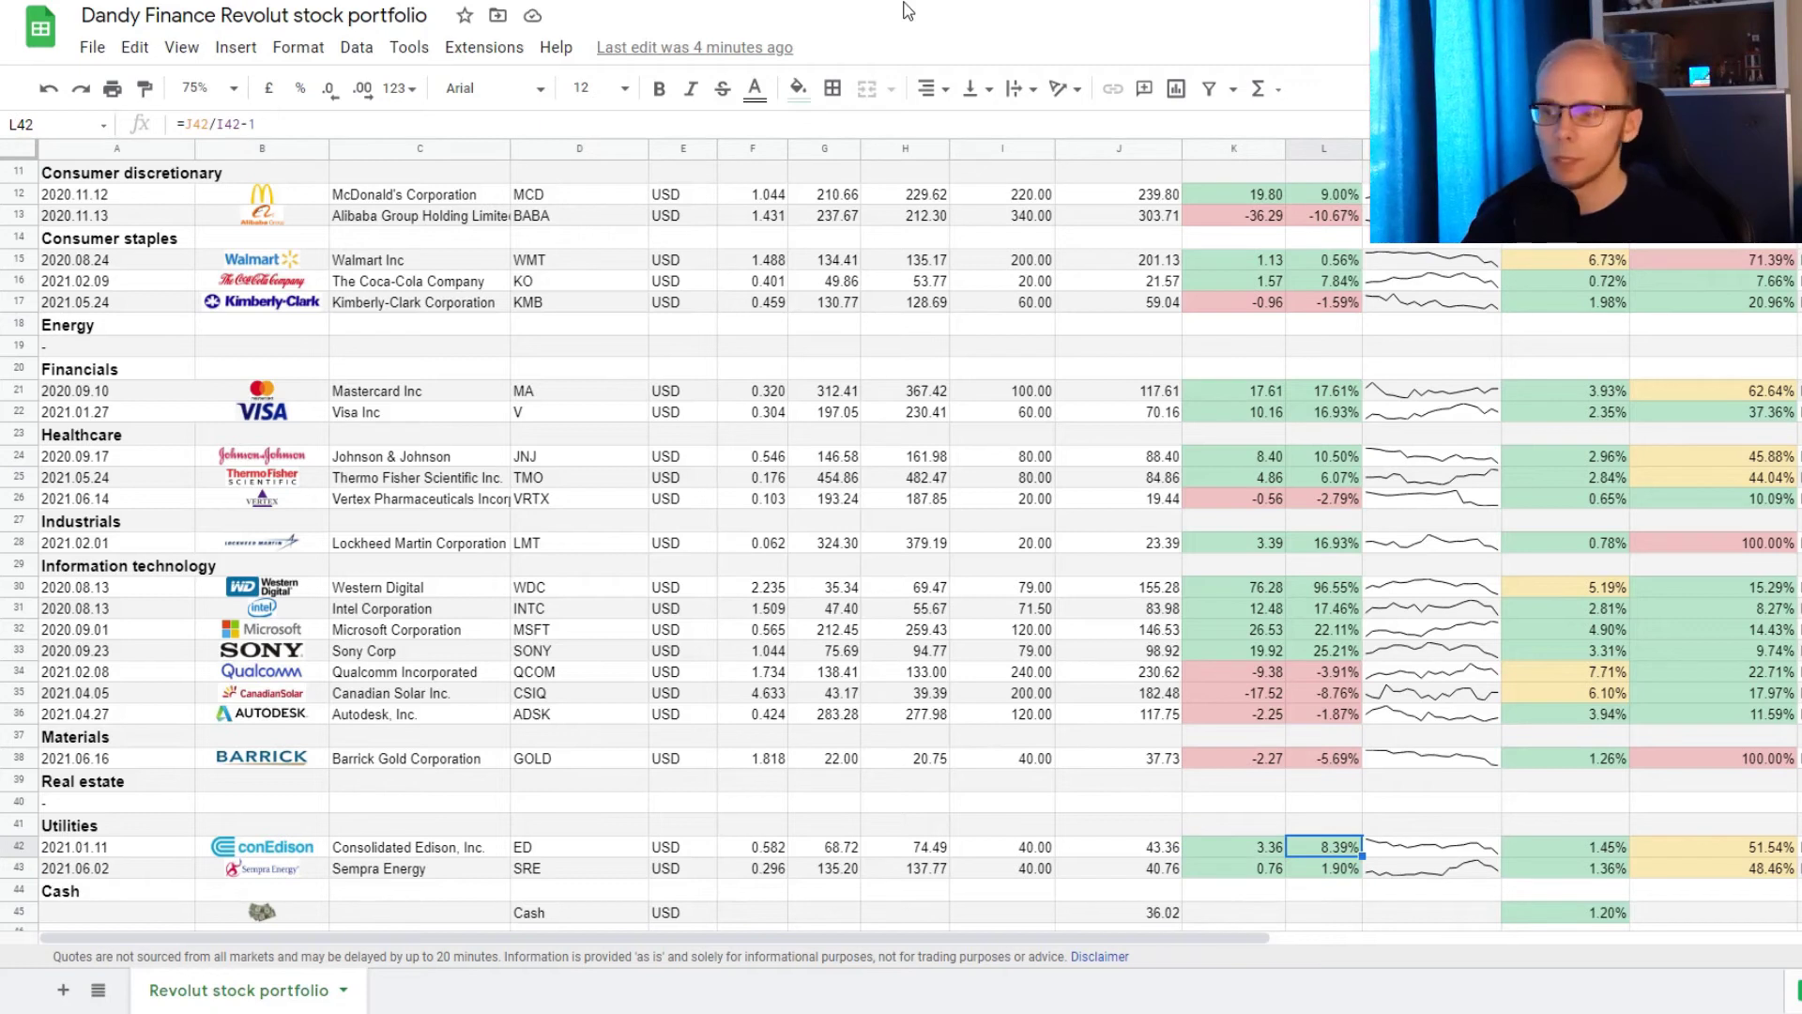
pyautogui.press('Right')
pyautogui.press('Right')
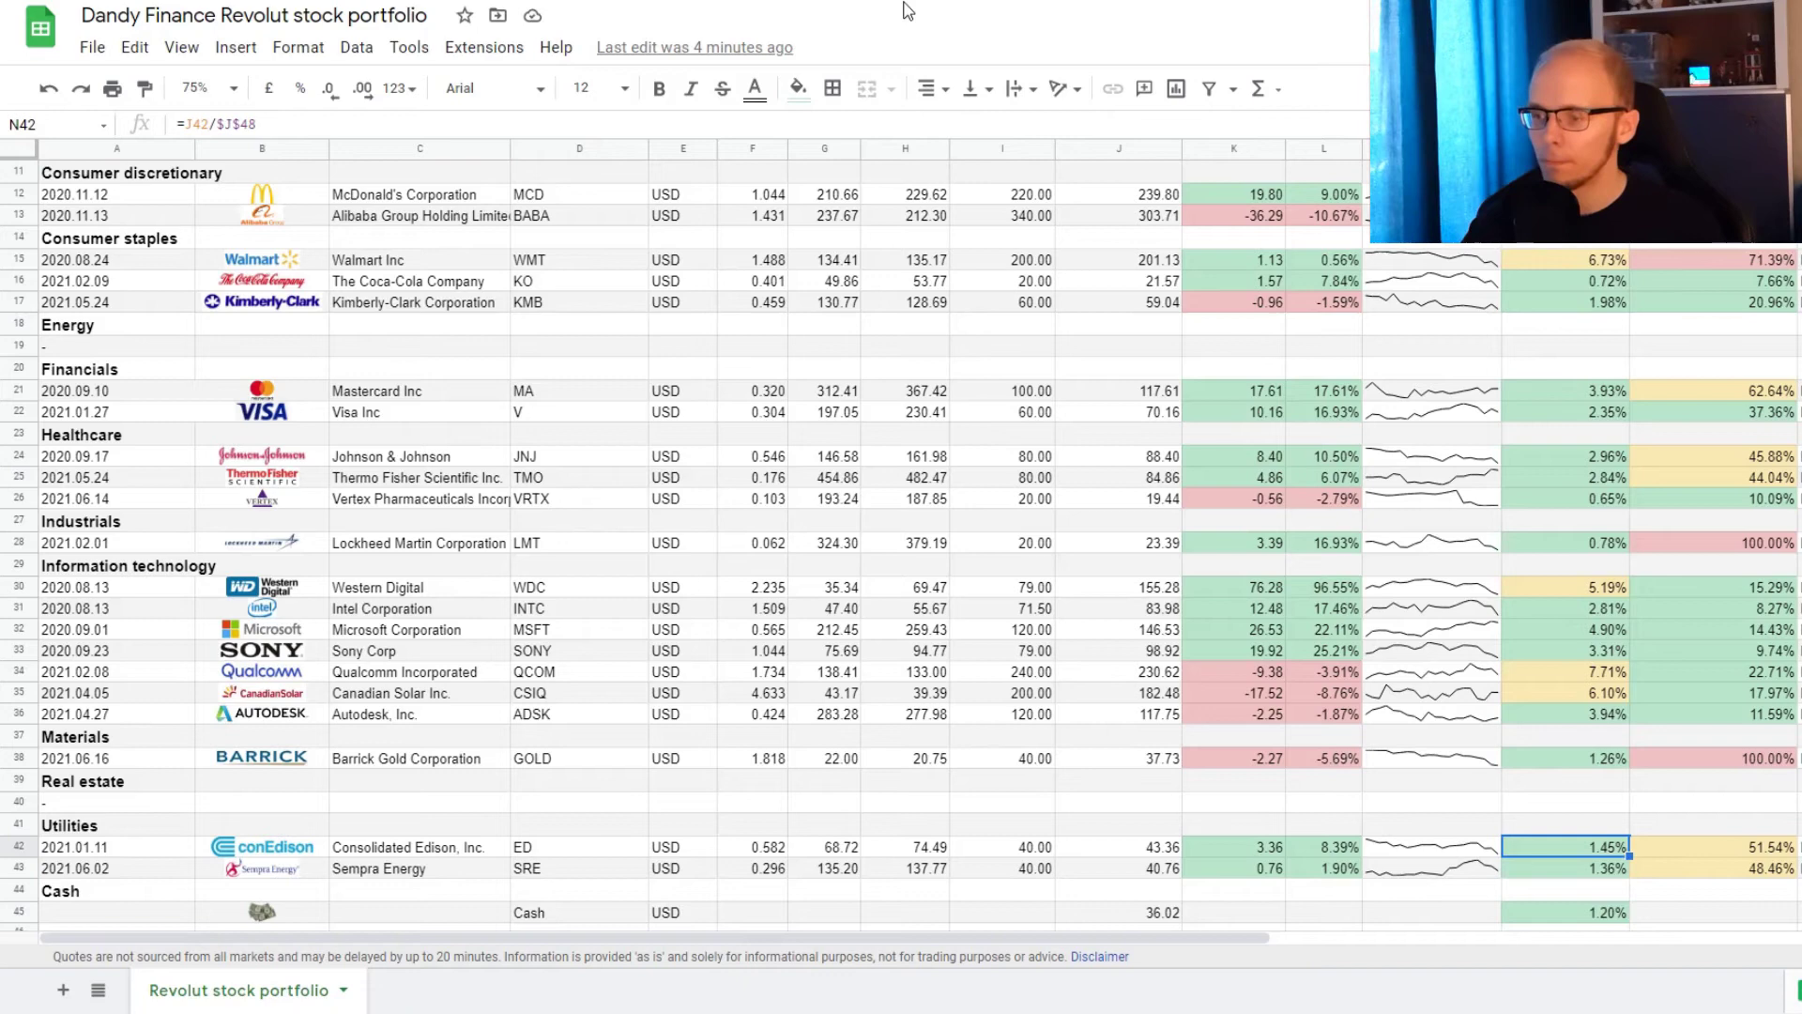
pyautogui.press('Right')
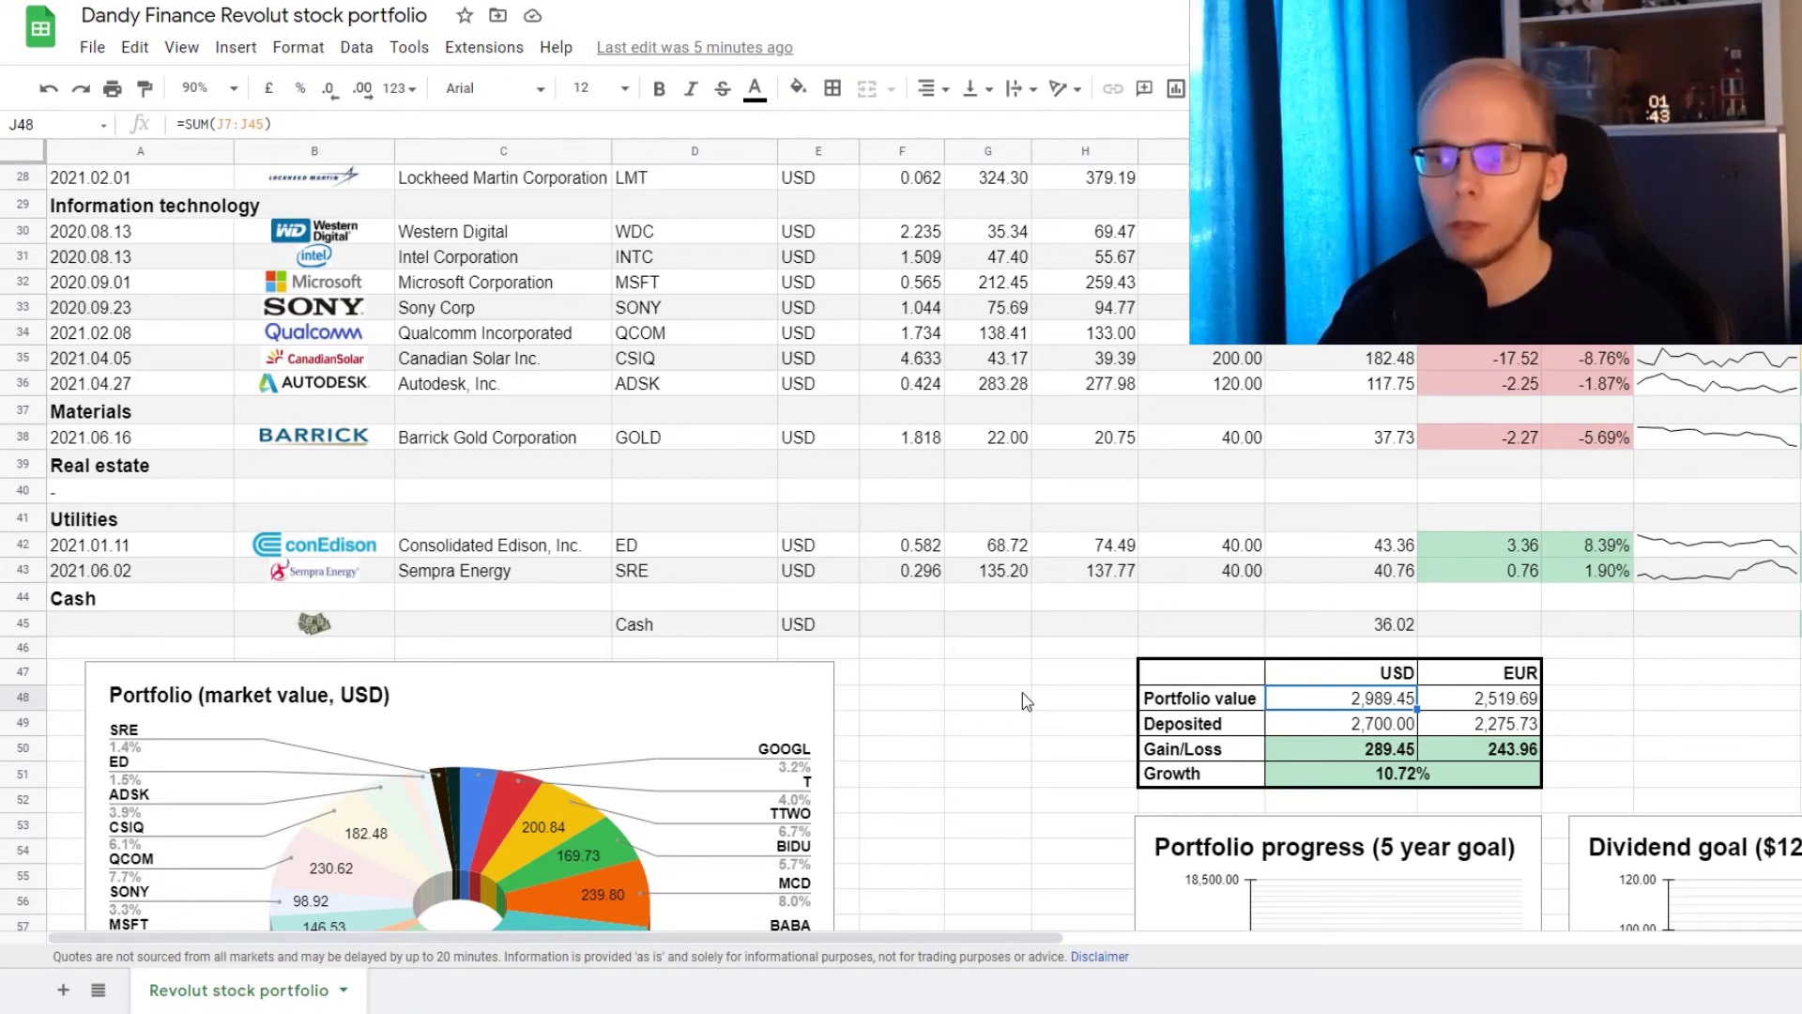
# Inspect the formulas for Deposited 2,700.00, Gain/Loss 289.45 and Growth 10.72%.
pyautogui.press('Down')
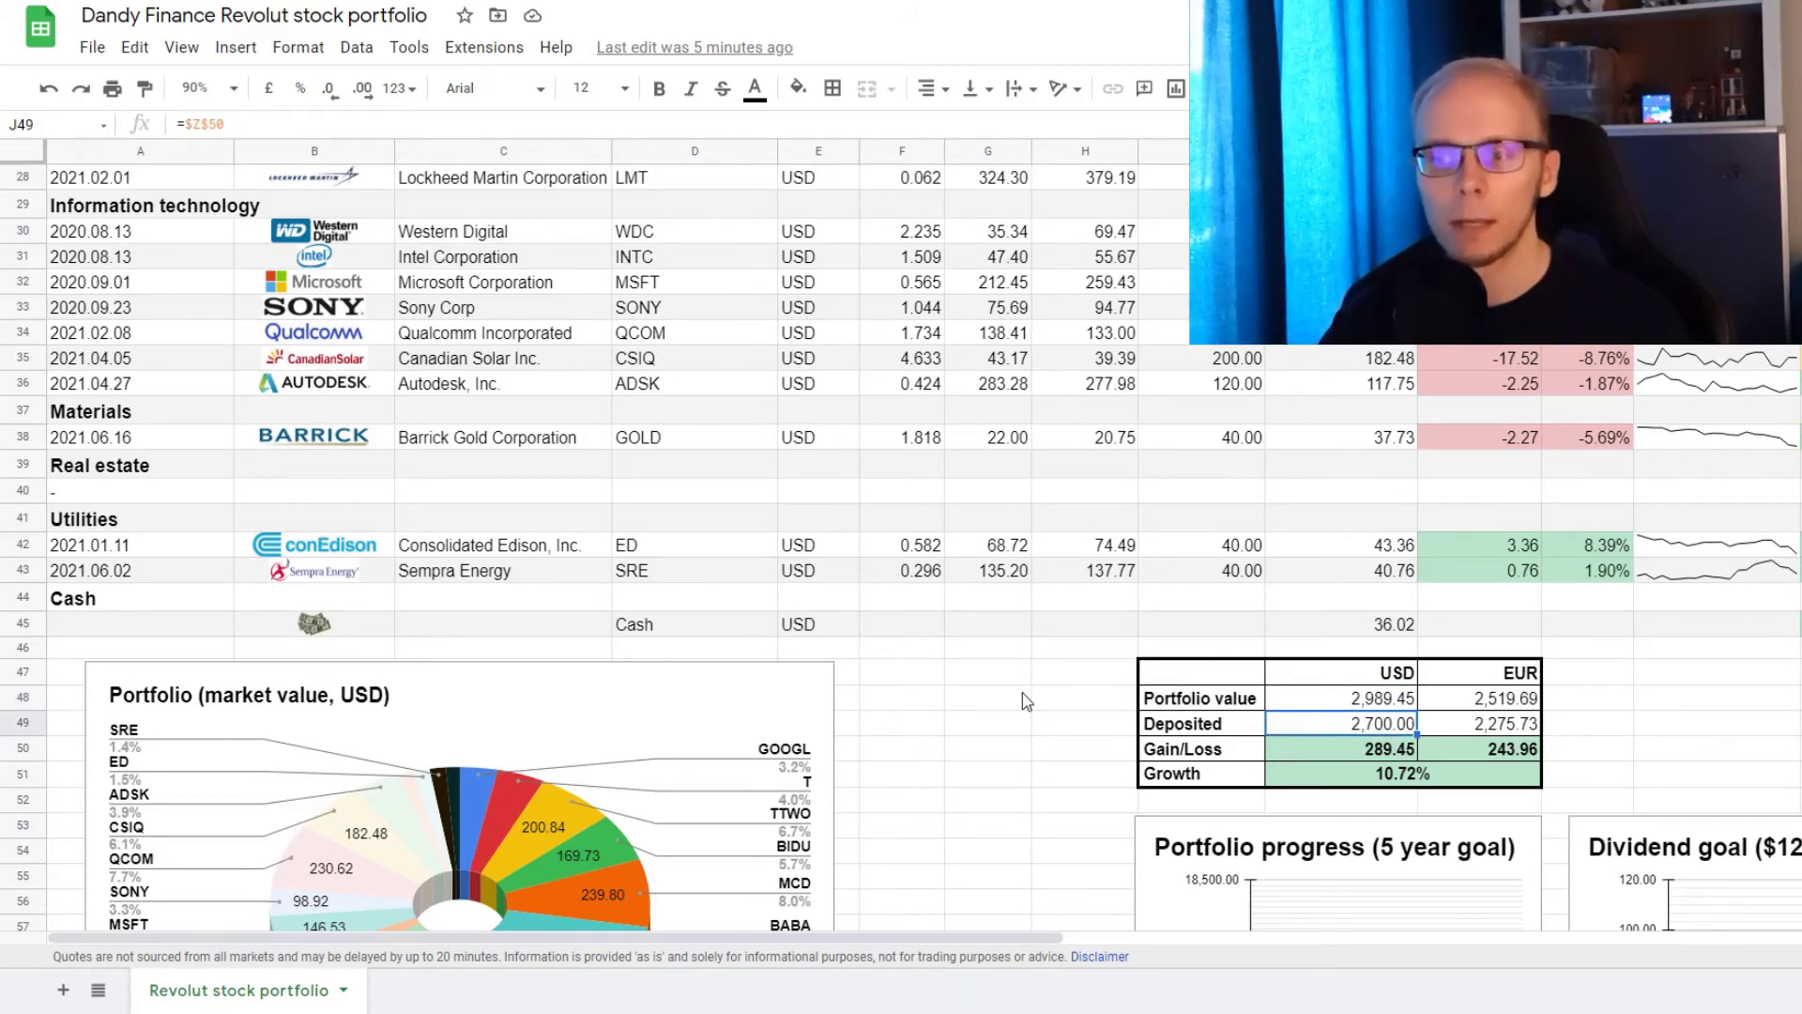
pyautogui.press('Down')
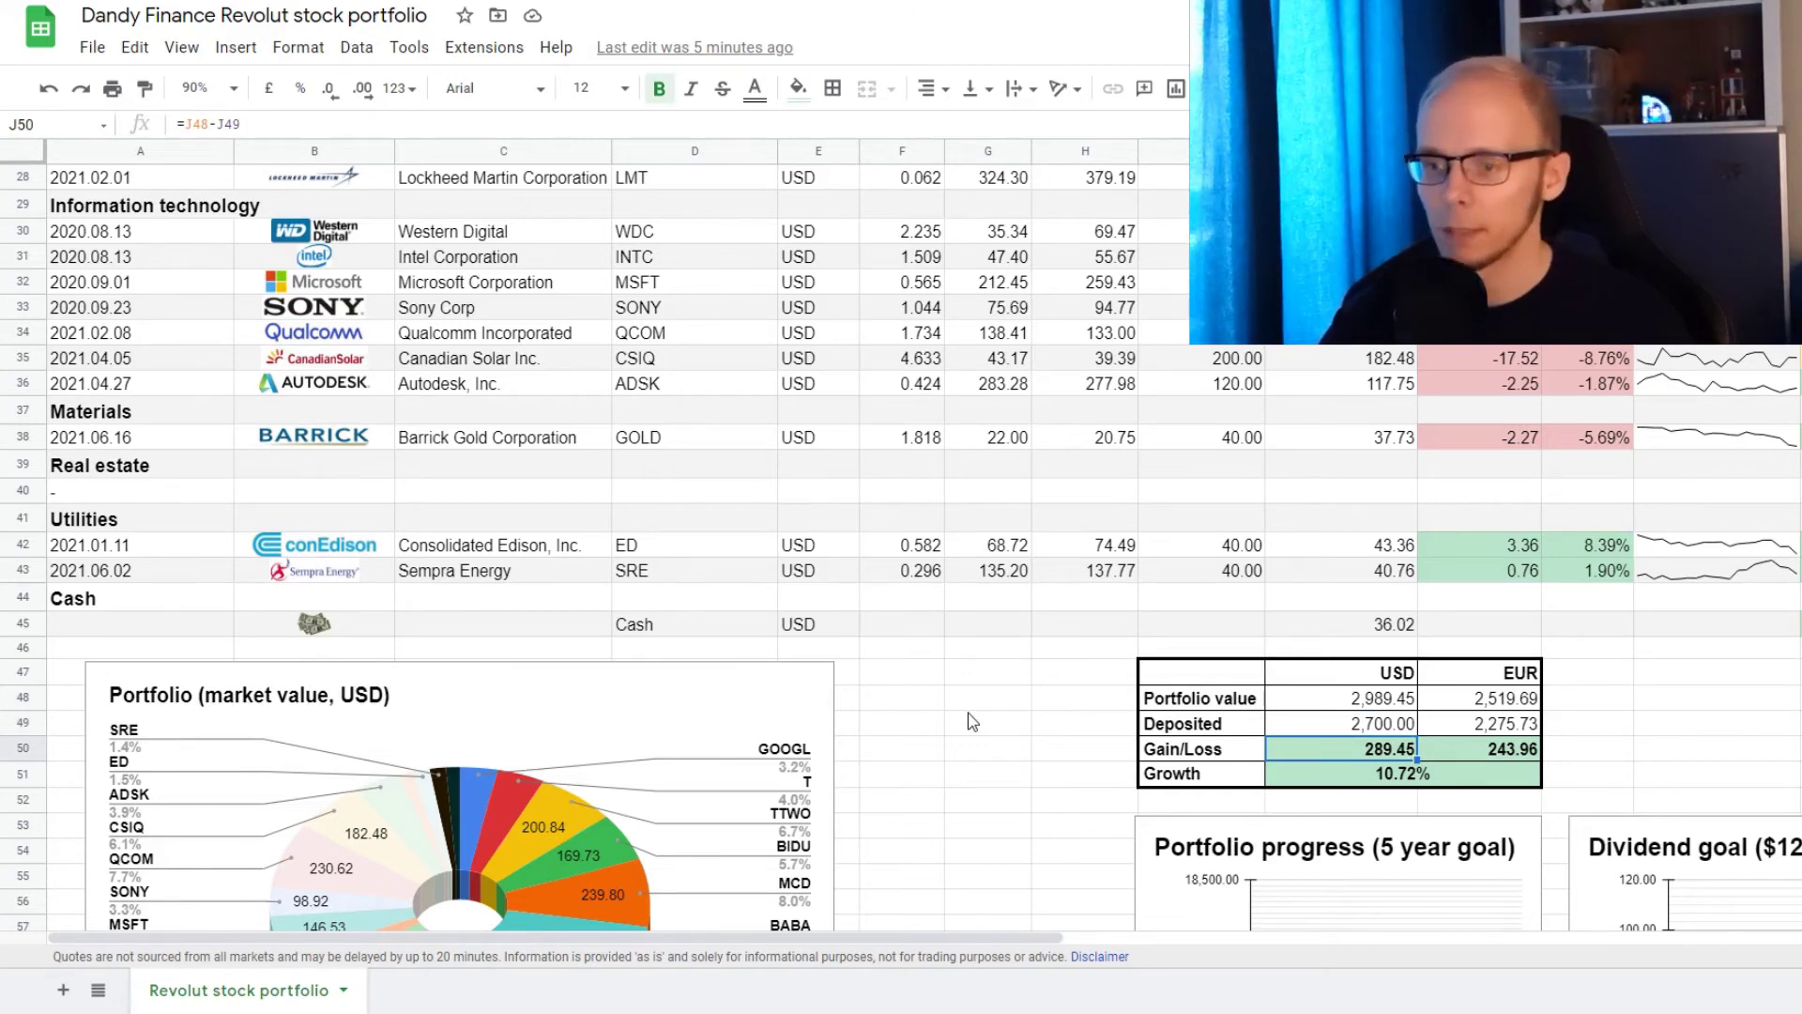
pyautogui.press('Down')
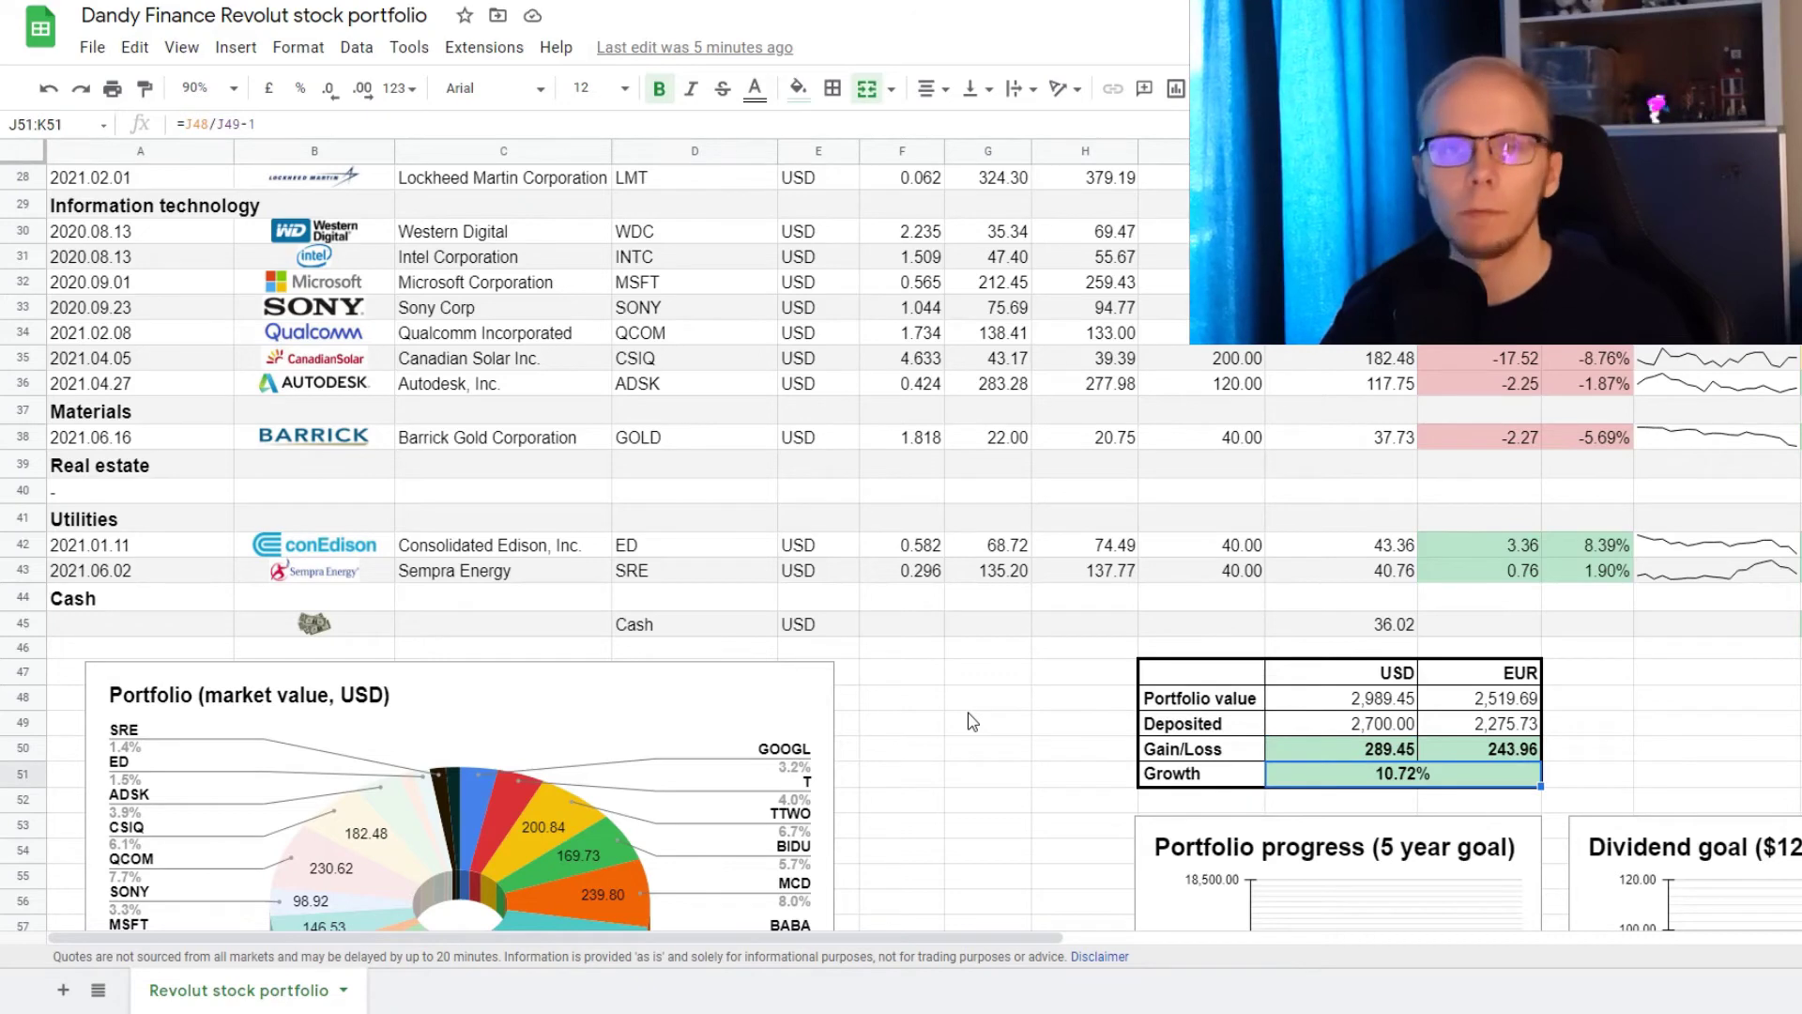
# Select the position market-value pie chart and read each slice's value, moving on to the sector chart.
pyautogui.scroll(-3, 972, 720)
pyautogui.click(515, 447)
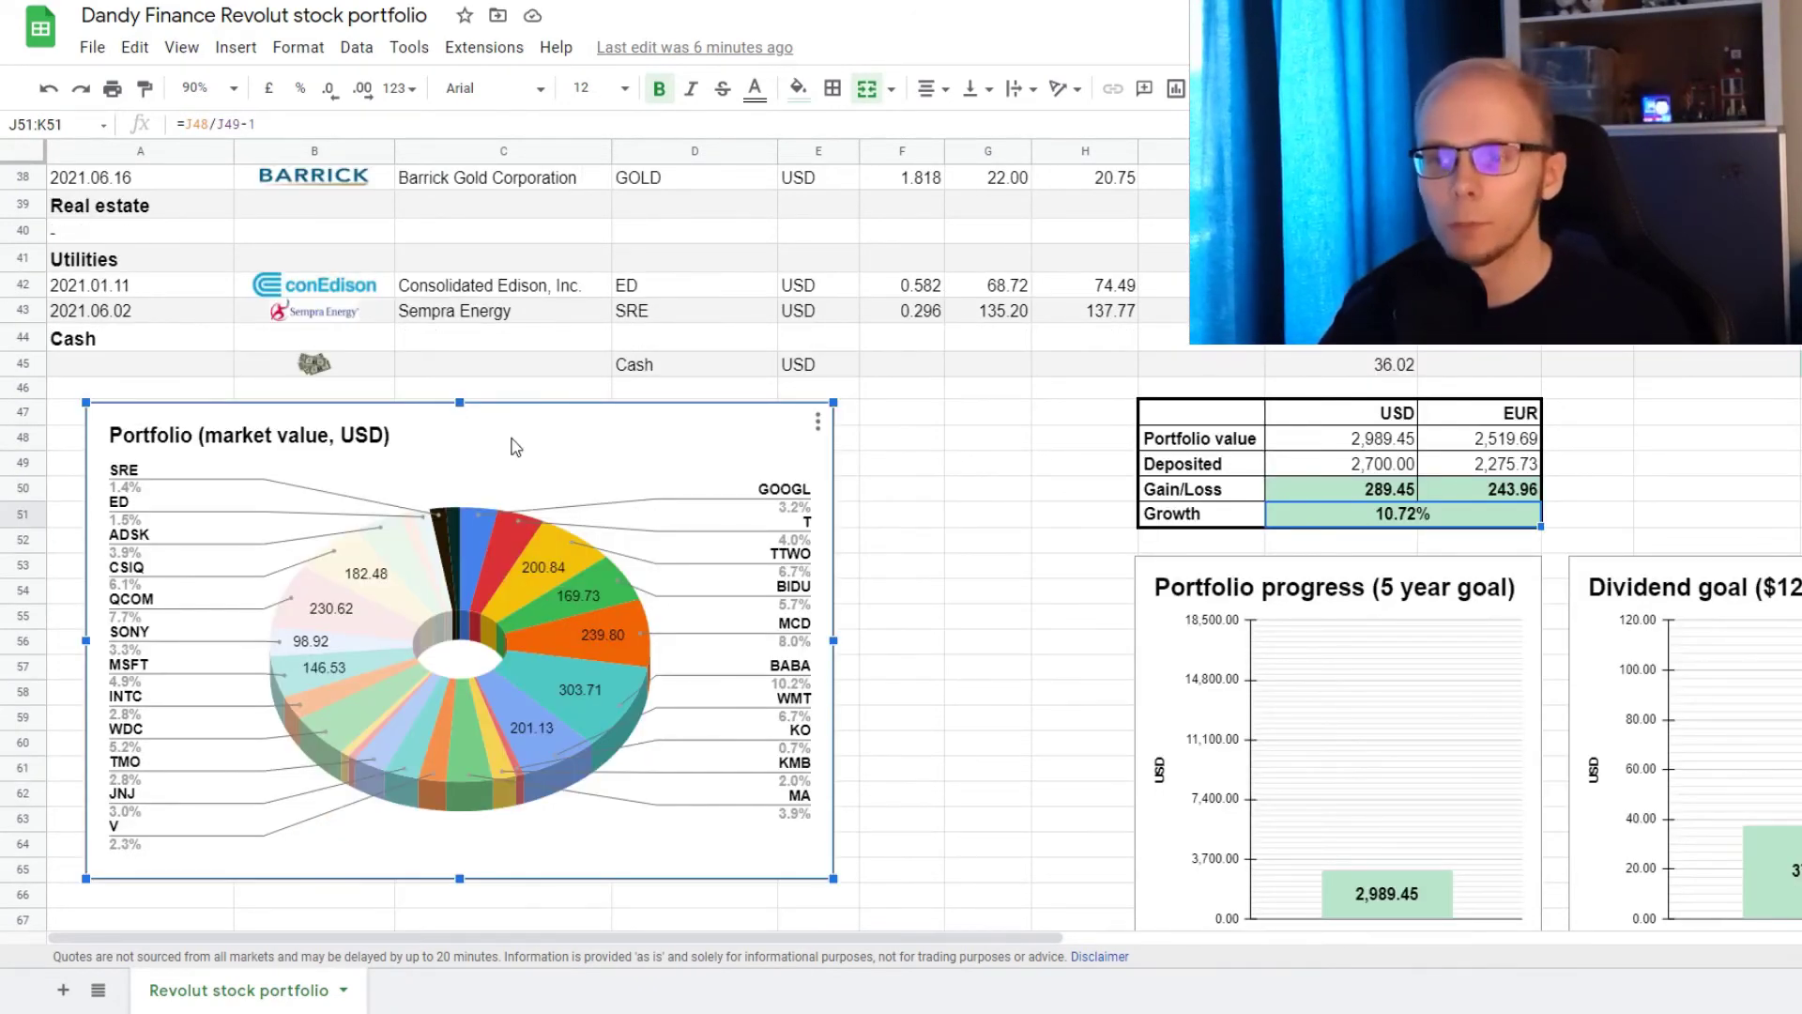
pyautogui.moveTo(476, 543)
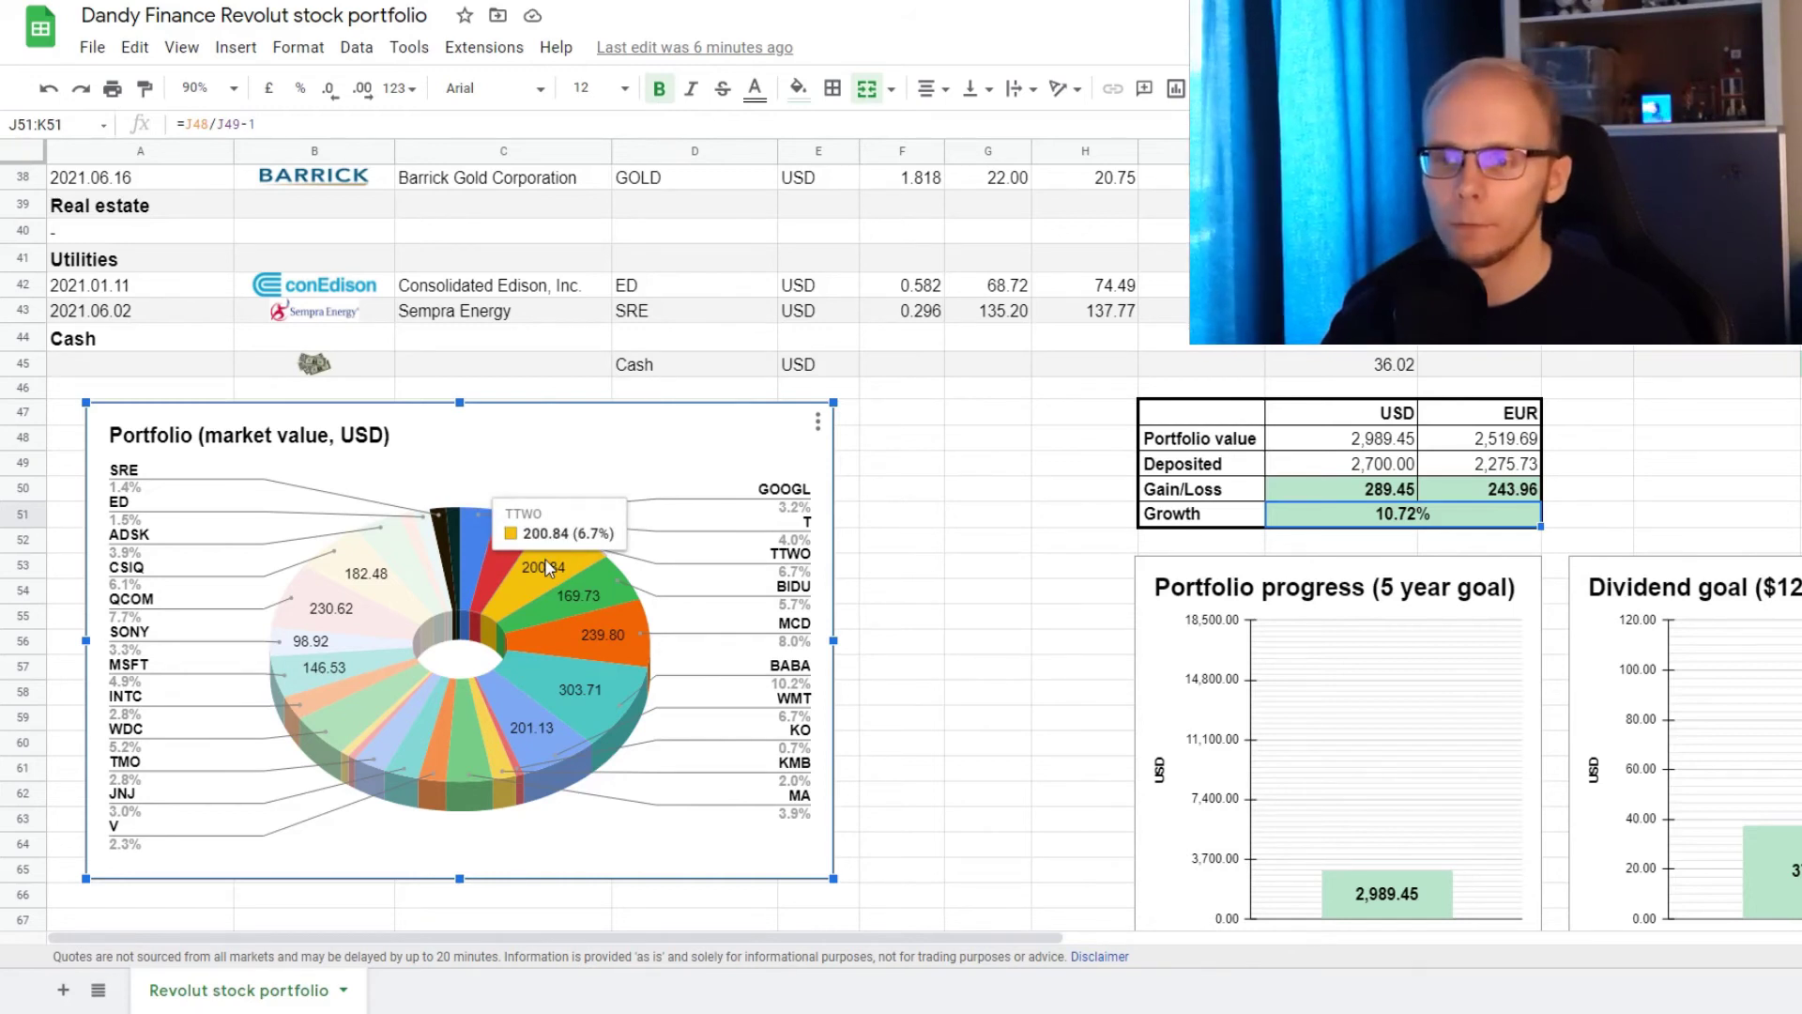
pyautogui.moveTo(590, 595)
pyautogui.moveTo(599, 647)
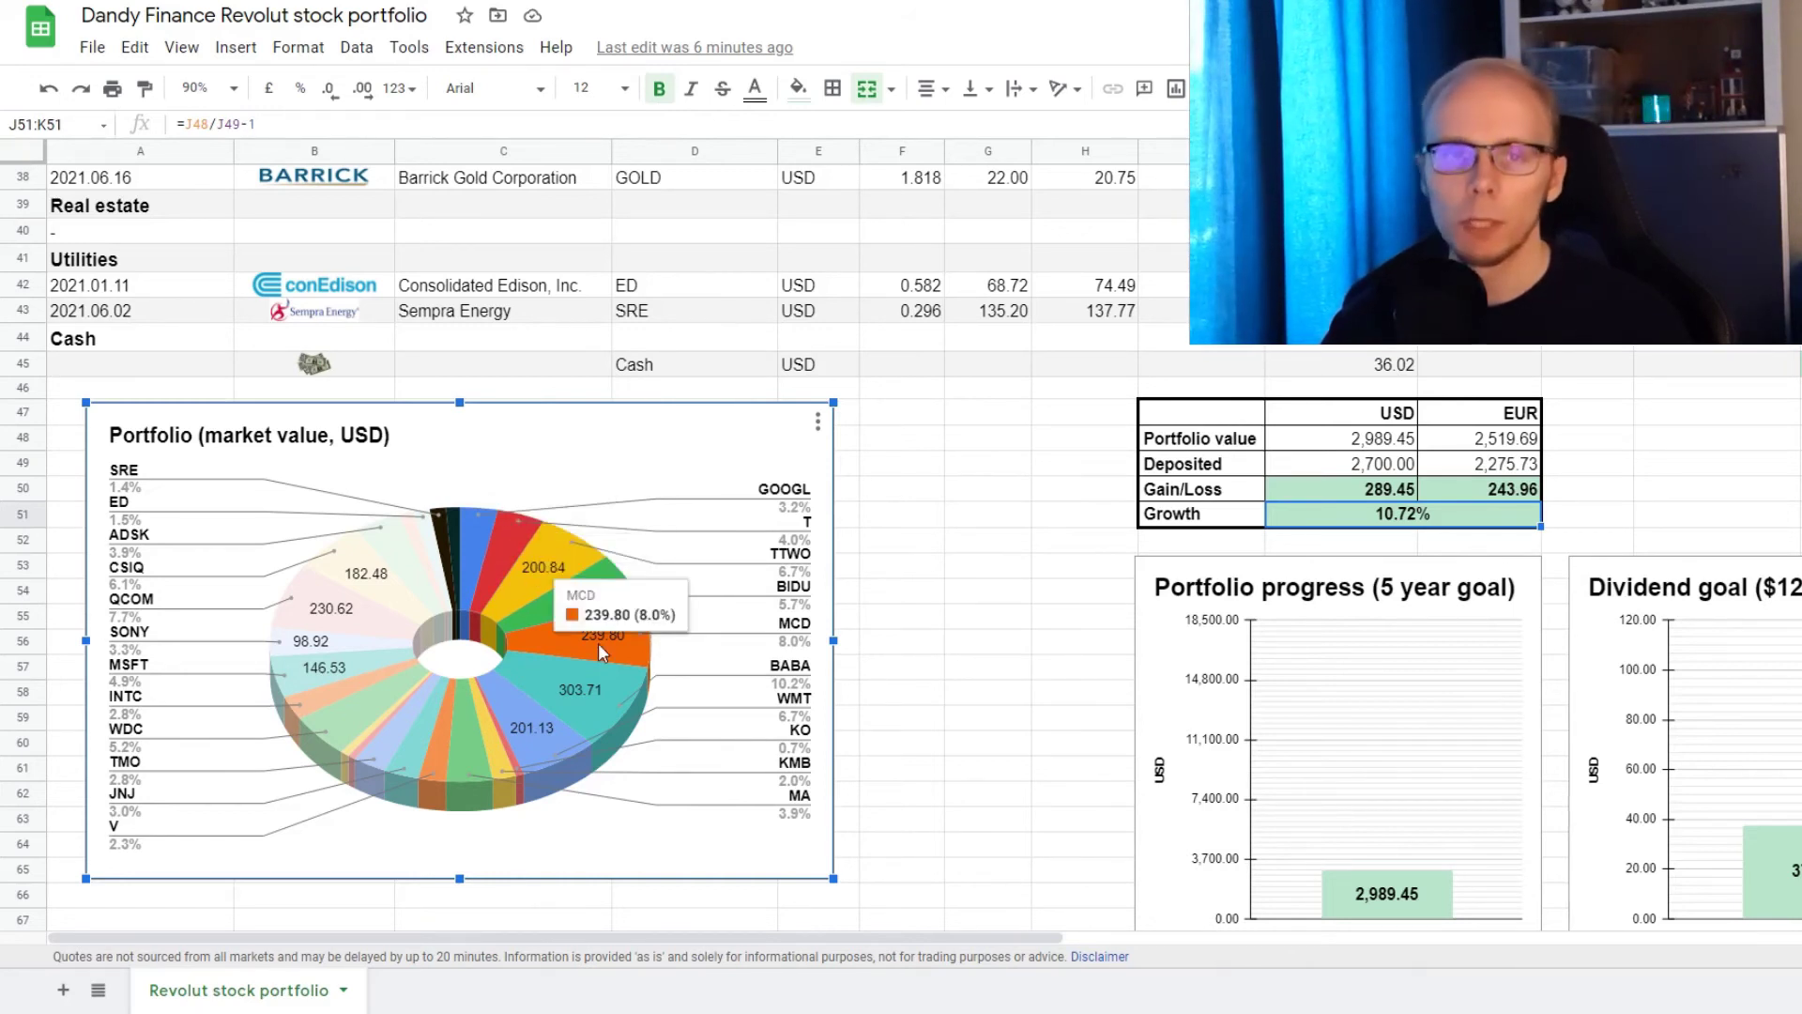
pyautogui.moveTo(584, 699)
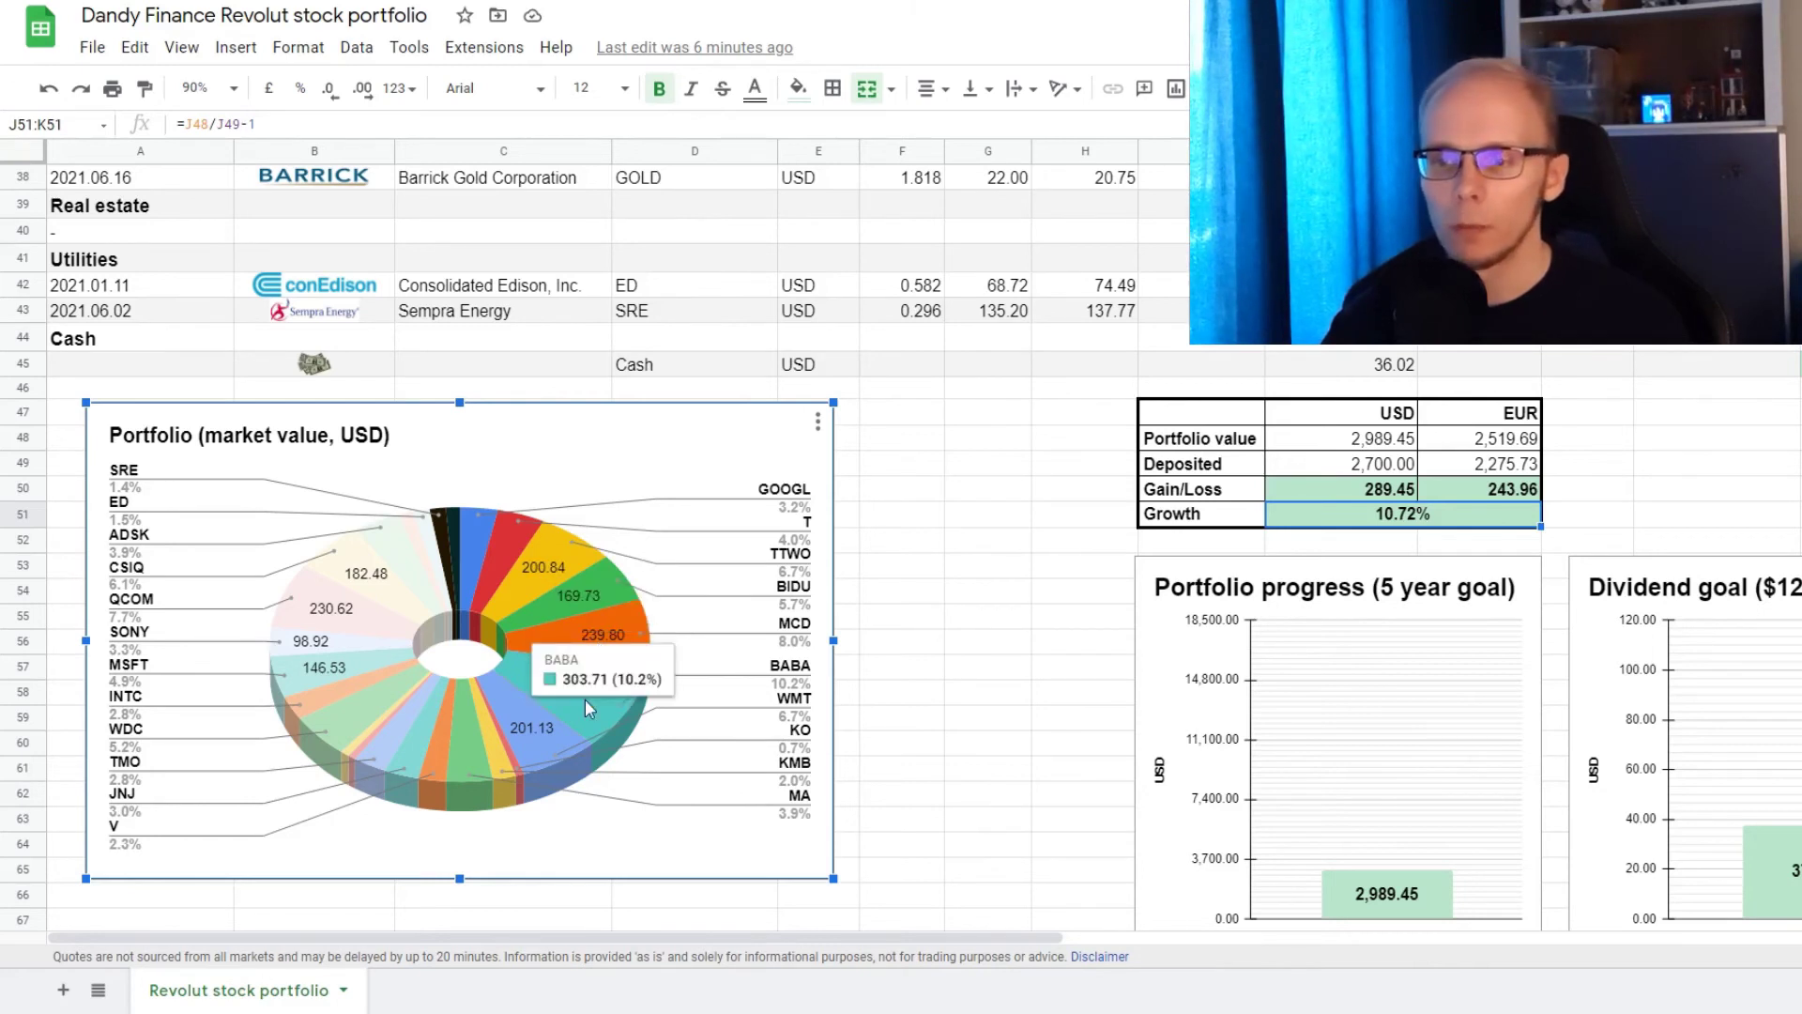
pyautogui.moveTo(551, 742)
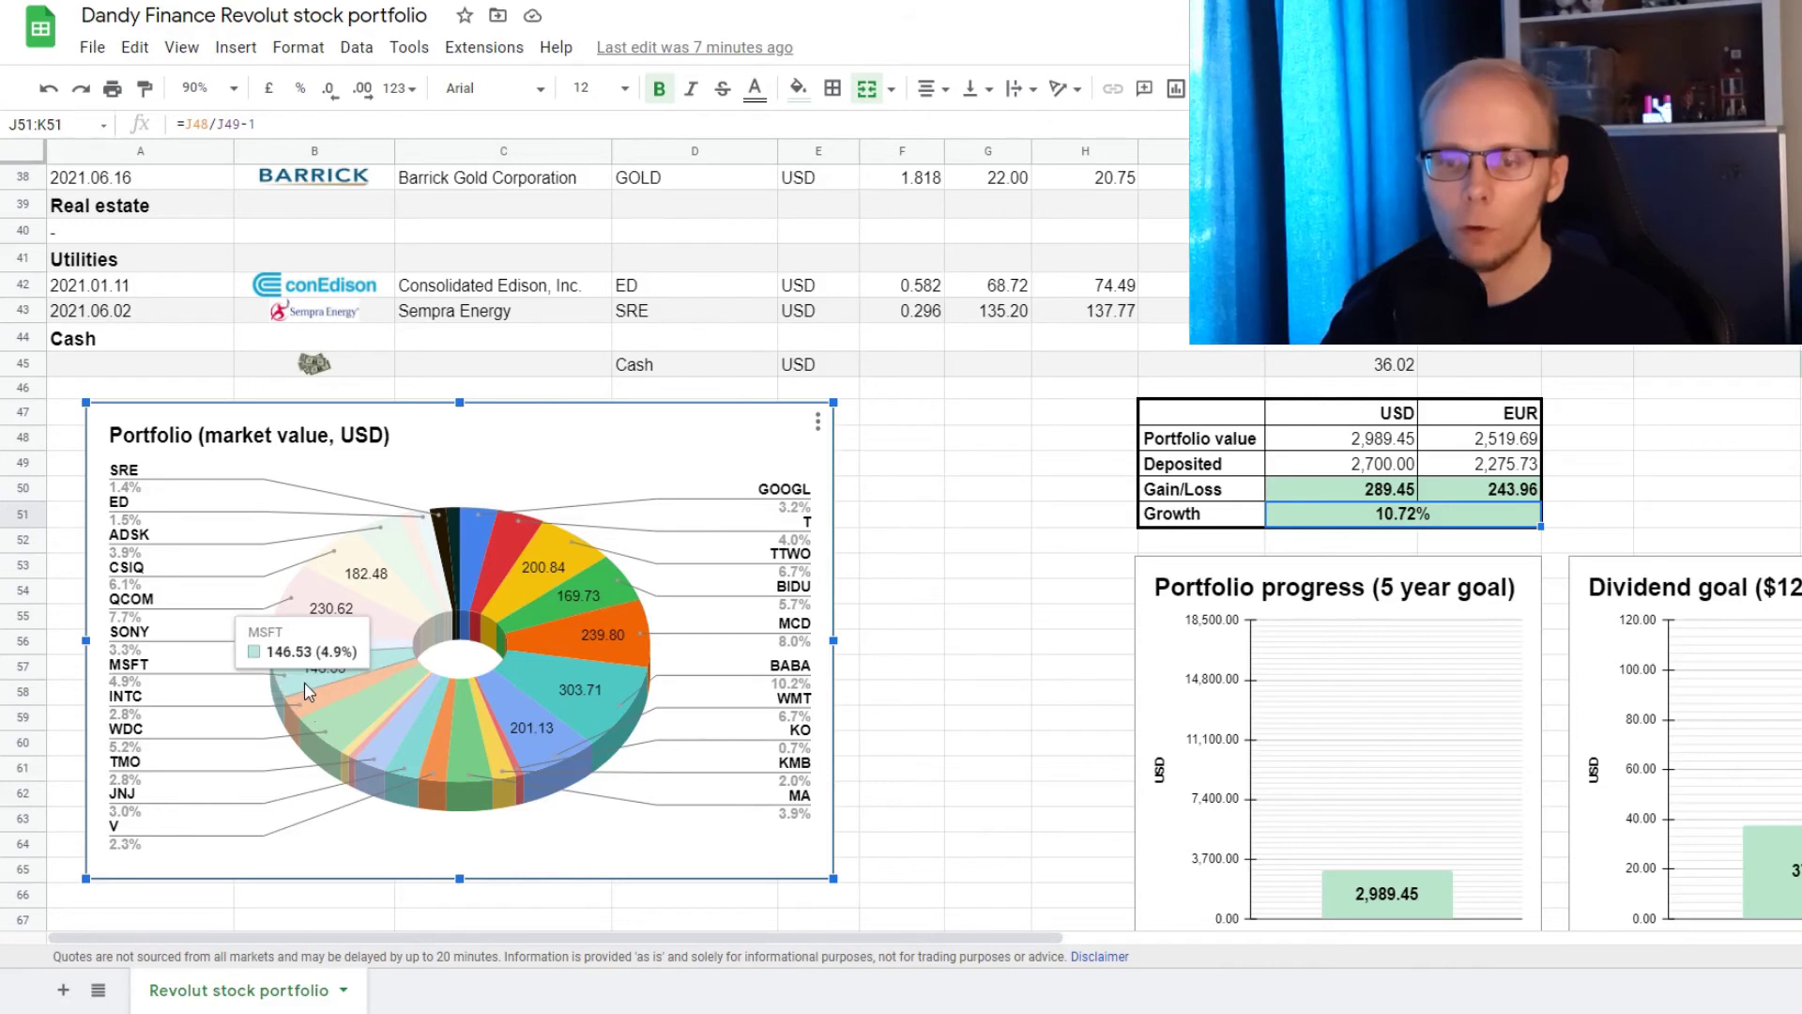
pyautogui.moveTo(303, 652)
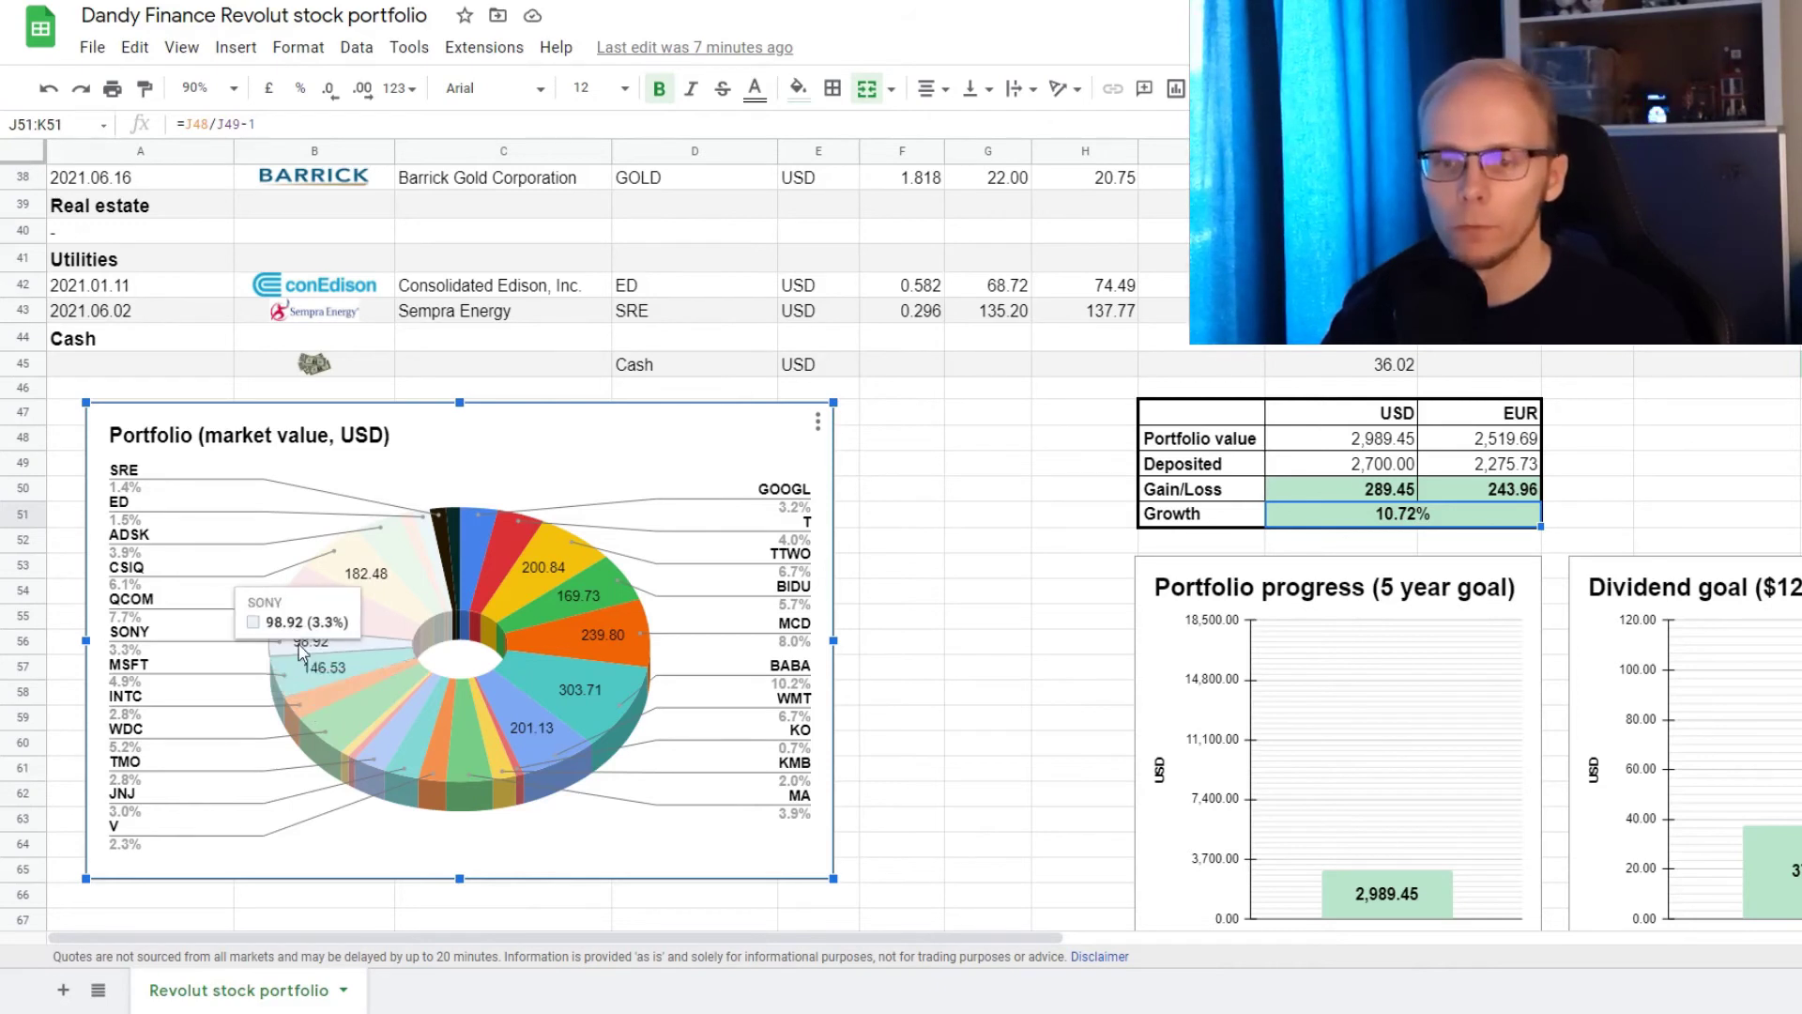
pyautogui.moveTo(331, 624)
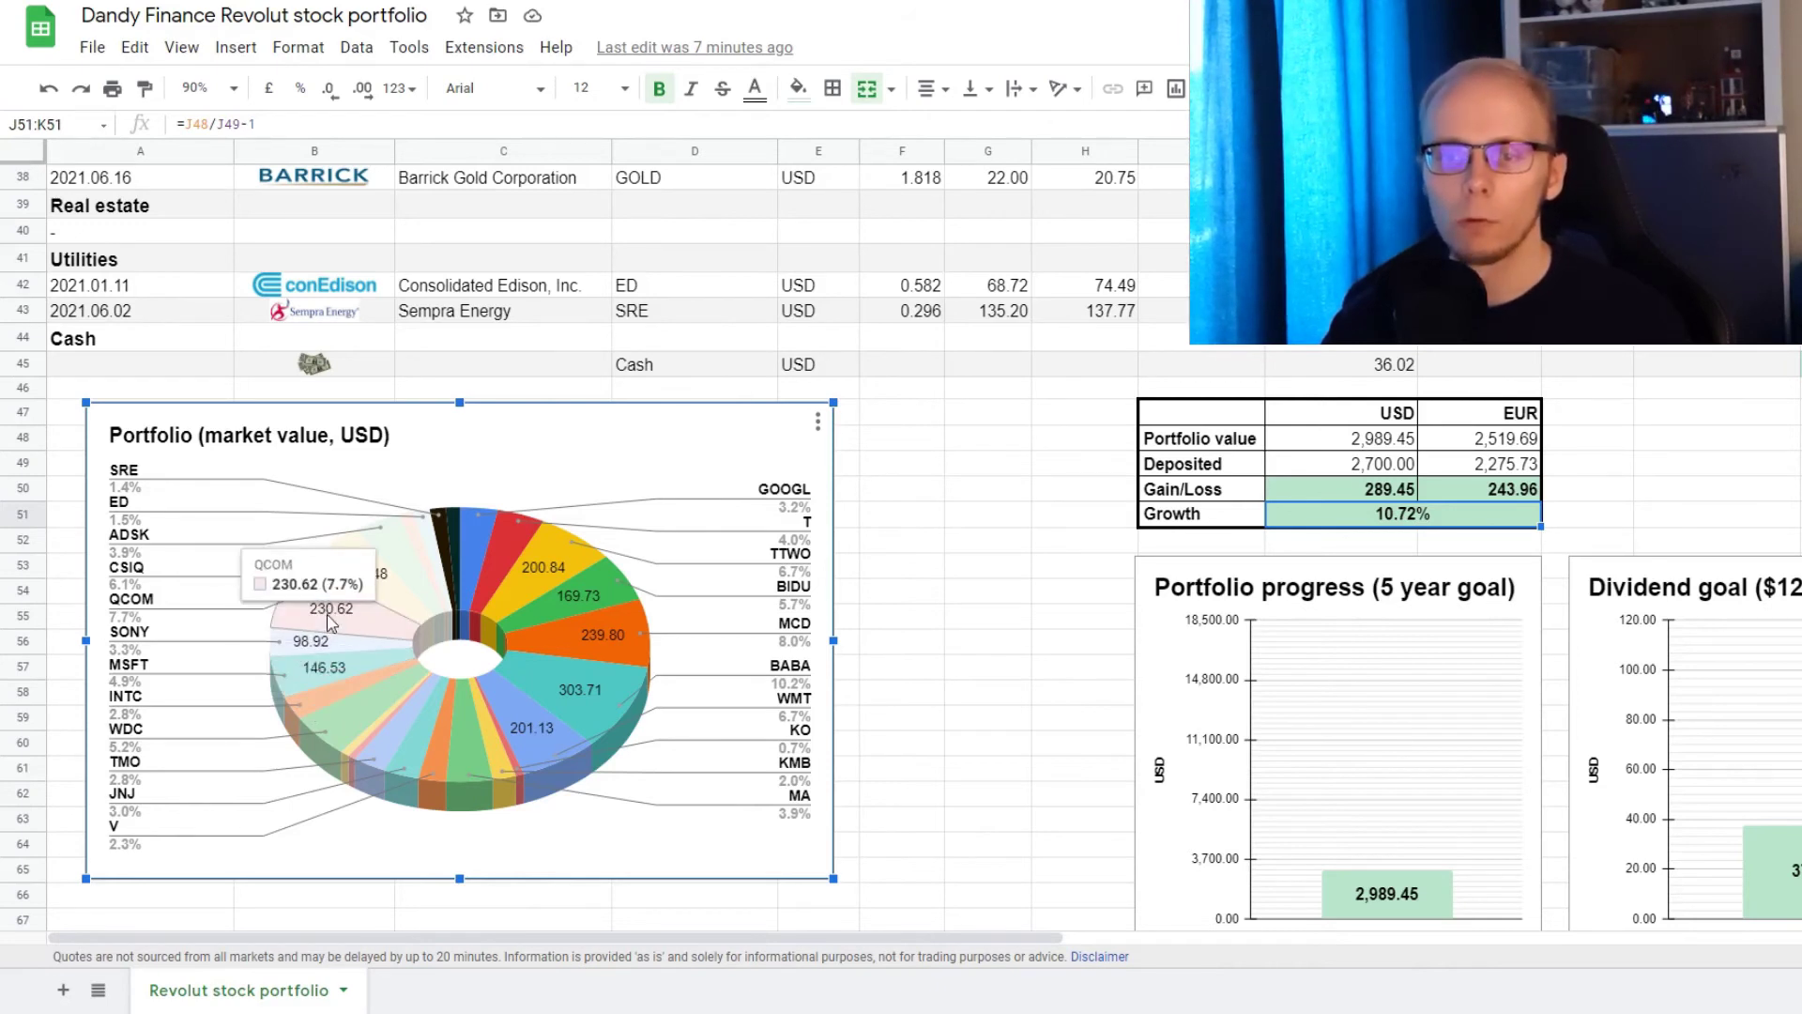
pyautogui.moveTo(367, 579)
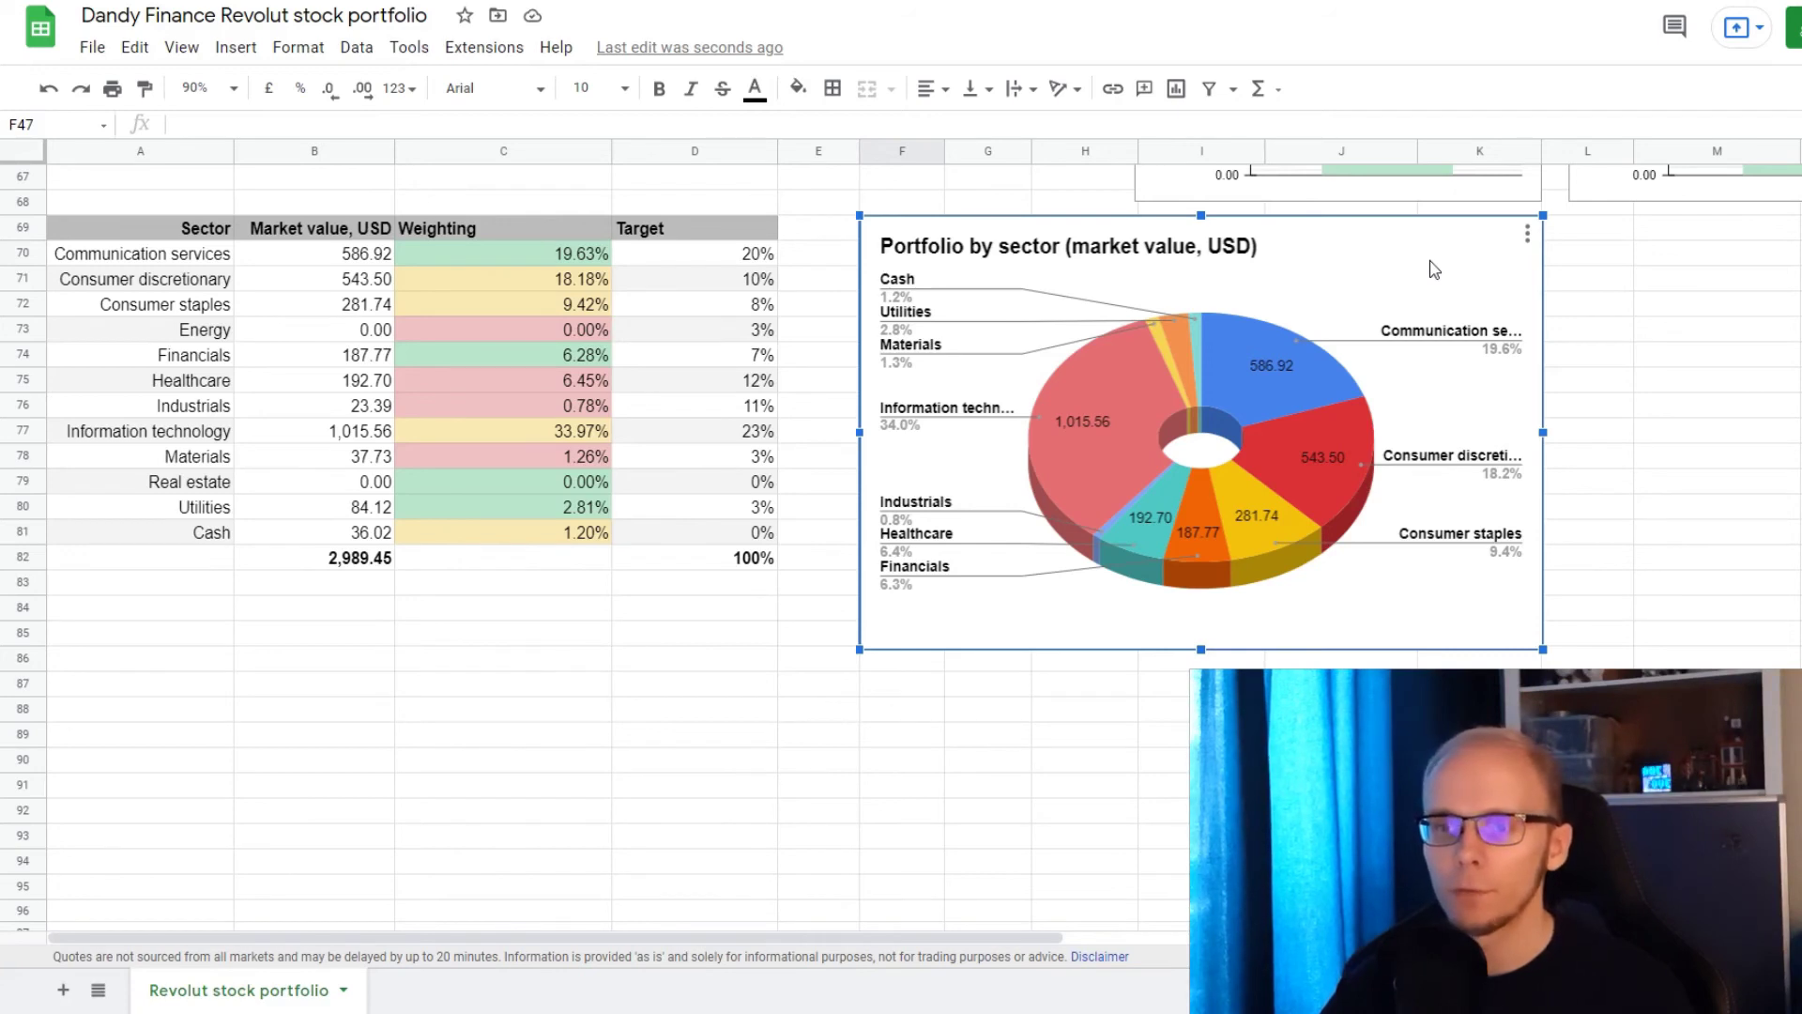
pyautogui.moveTo(1268, 372)
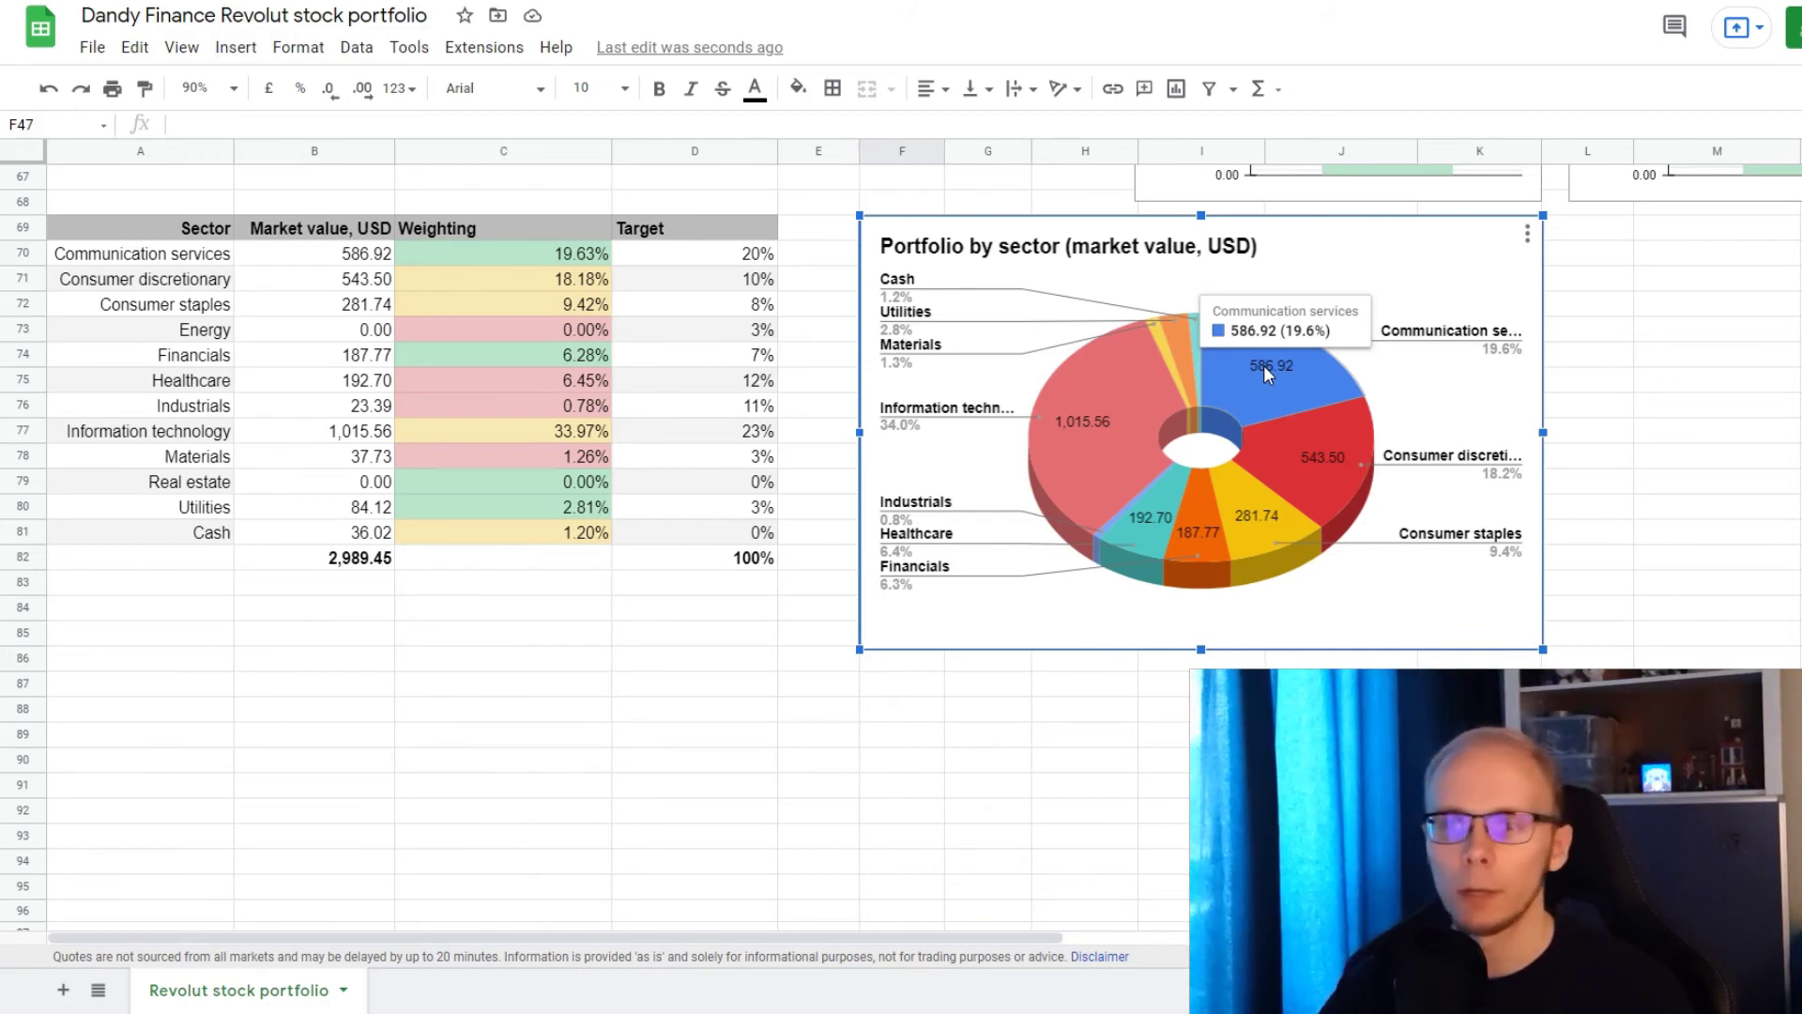
pyautogui.moveTo(1296, 451)
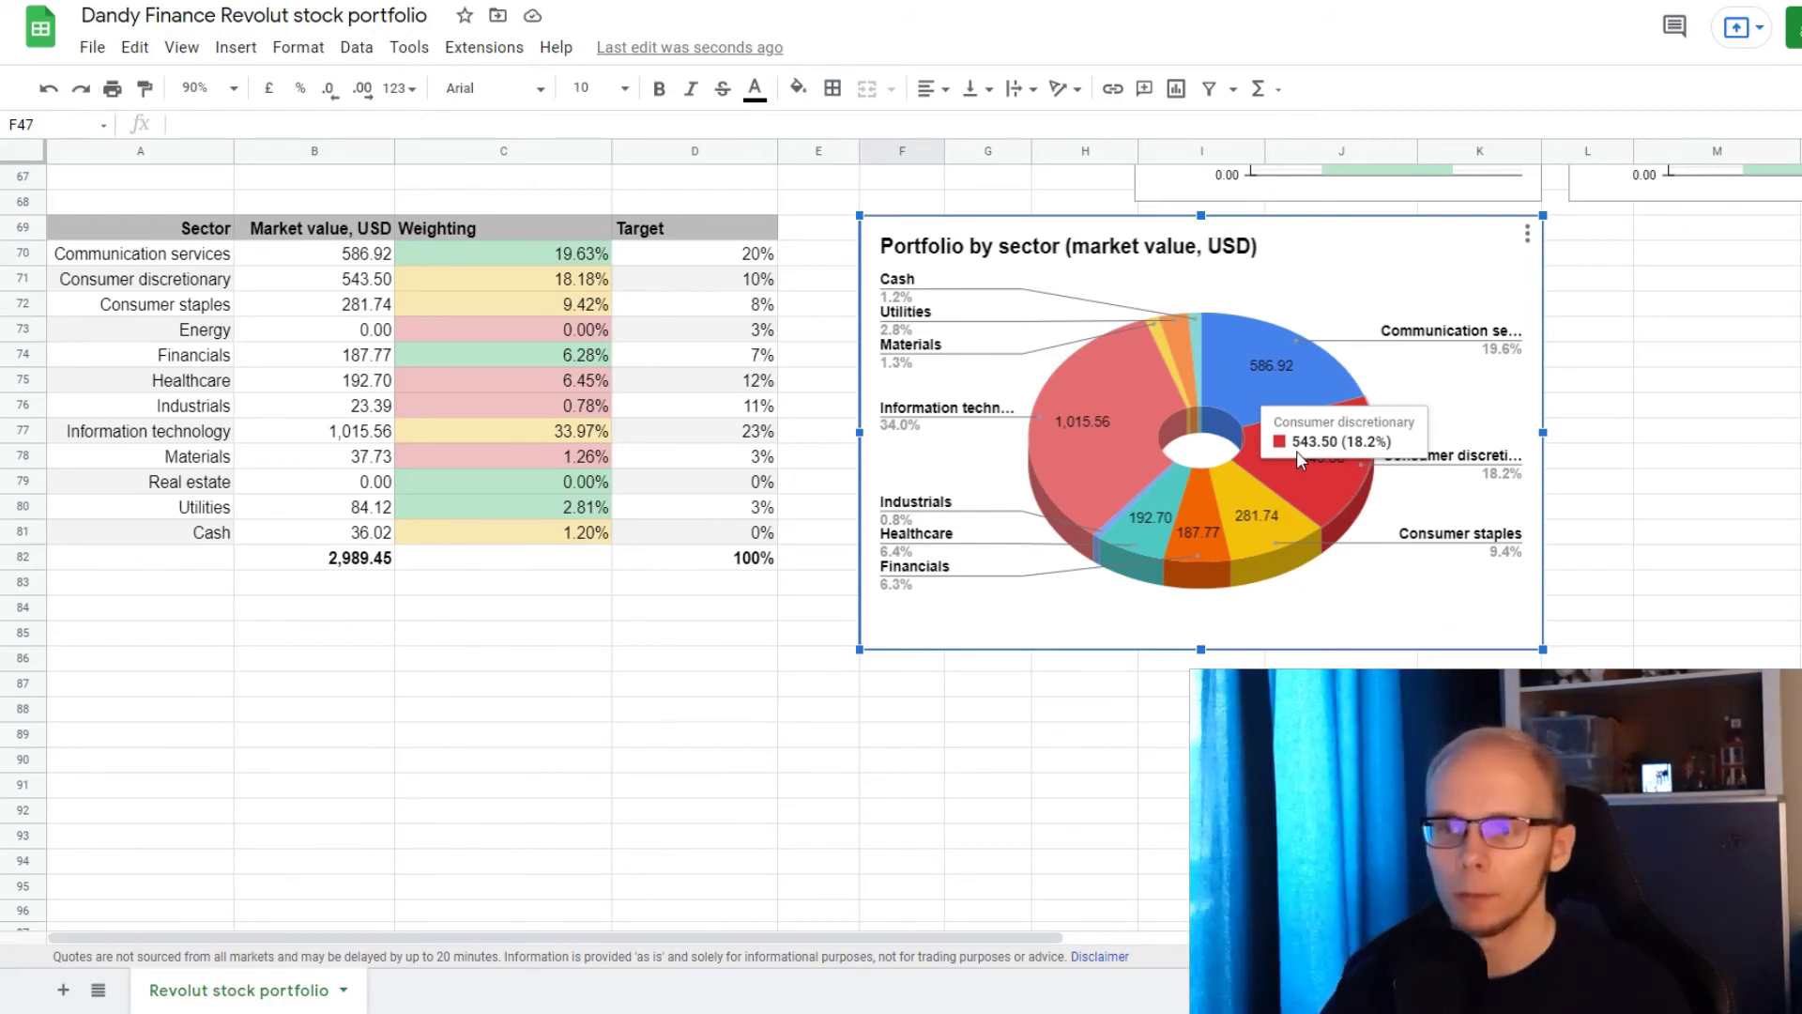
pyautogui.moveTo(1246, 545)
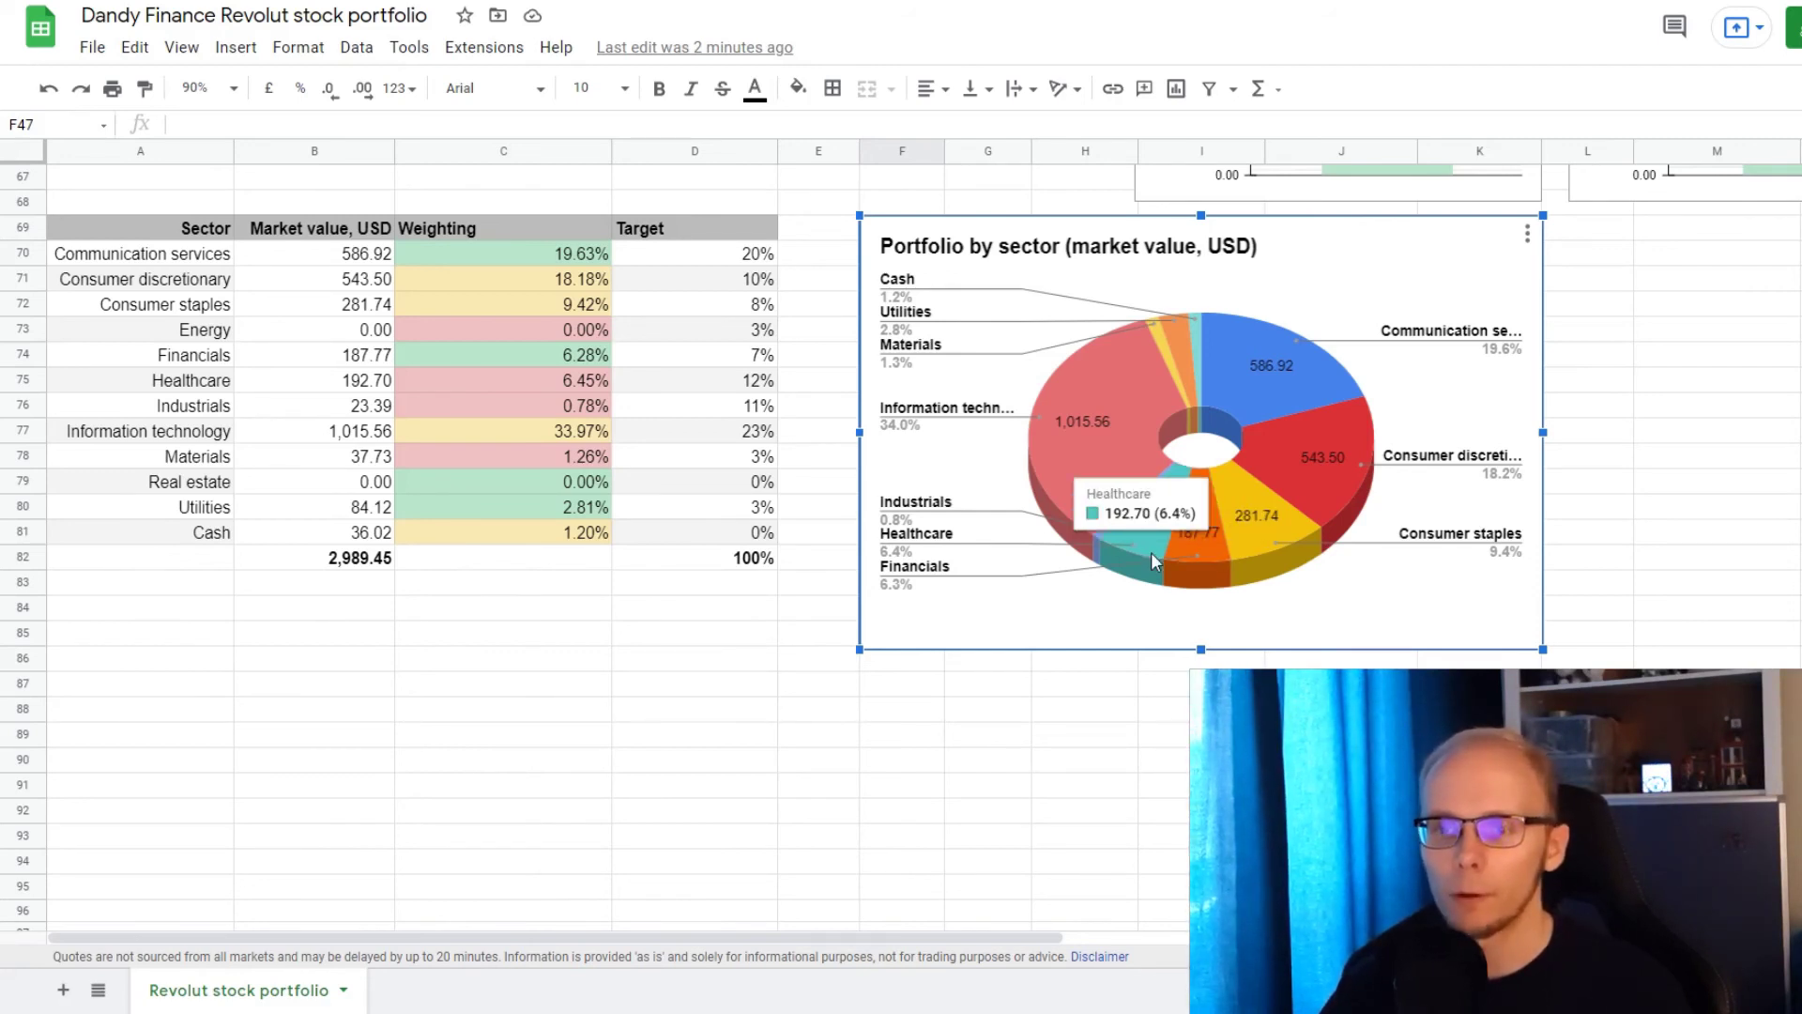
pyautogui.moveTo(1110, 534)
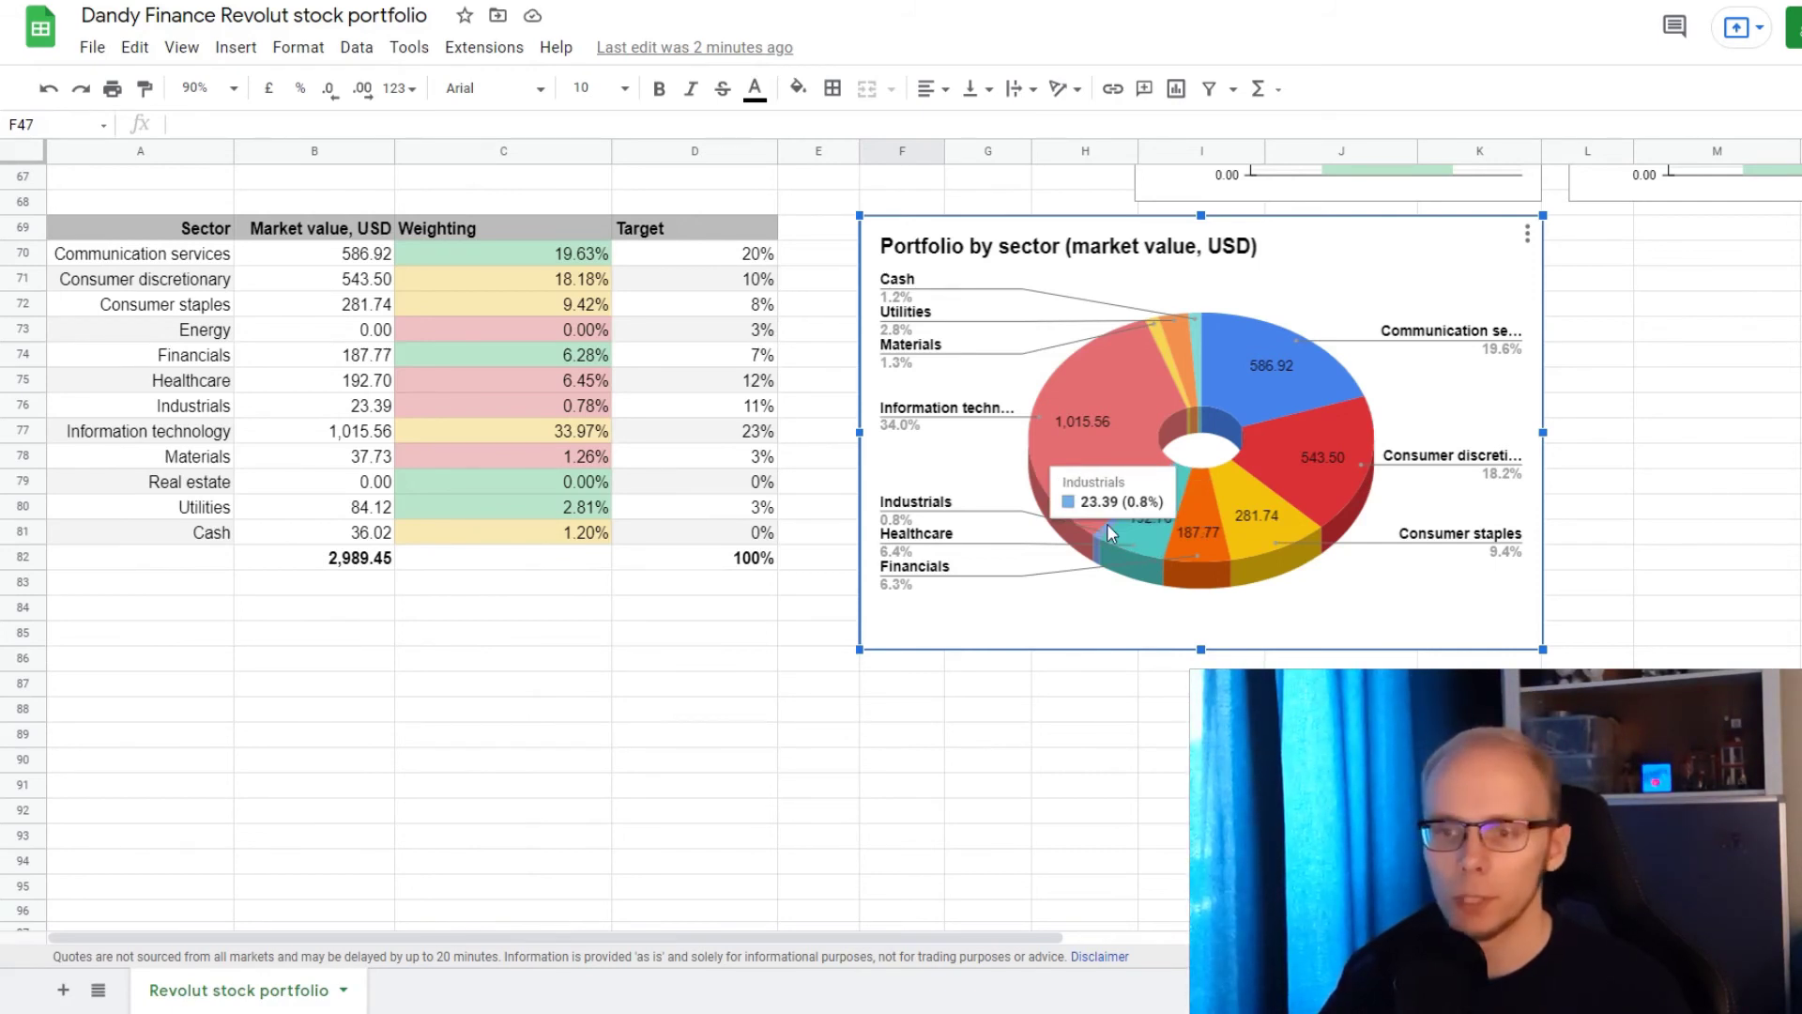
pyautogui.moveTo(1098, 460)
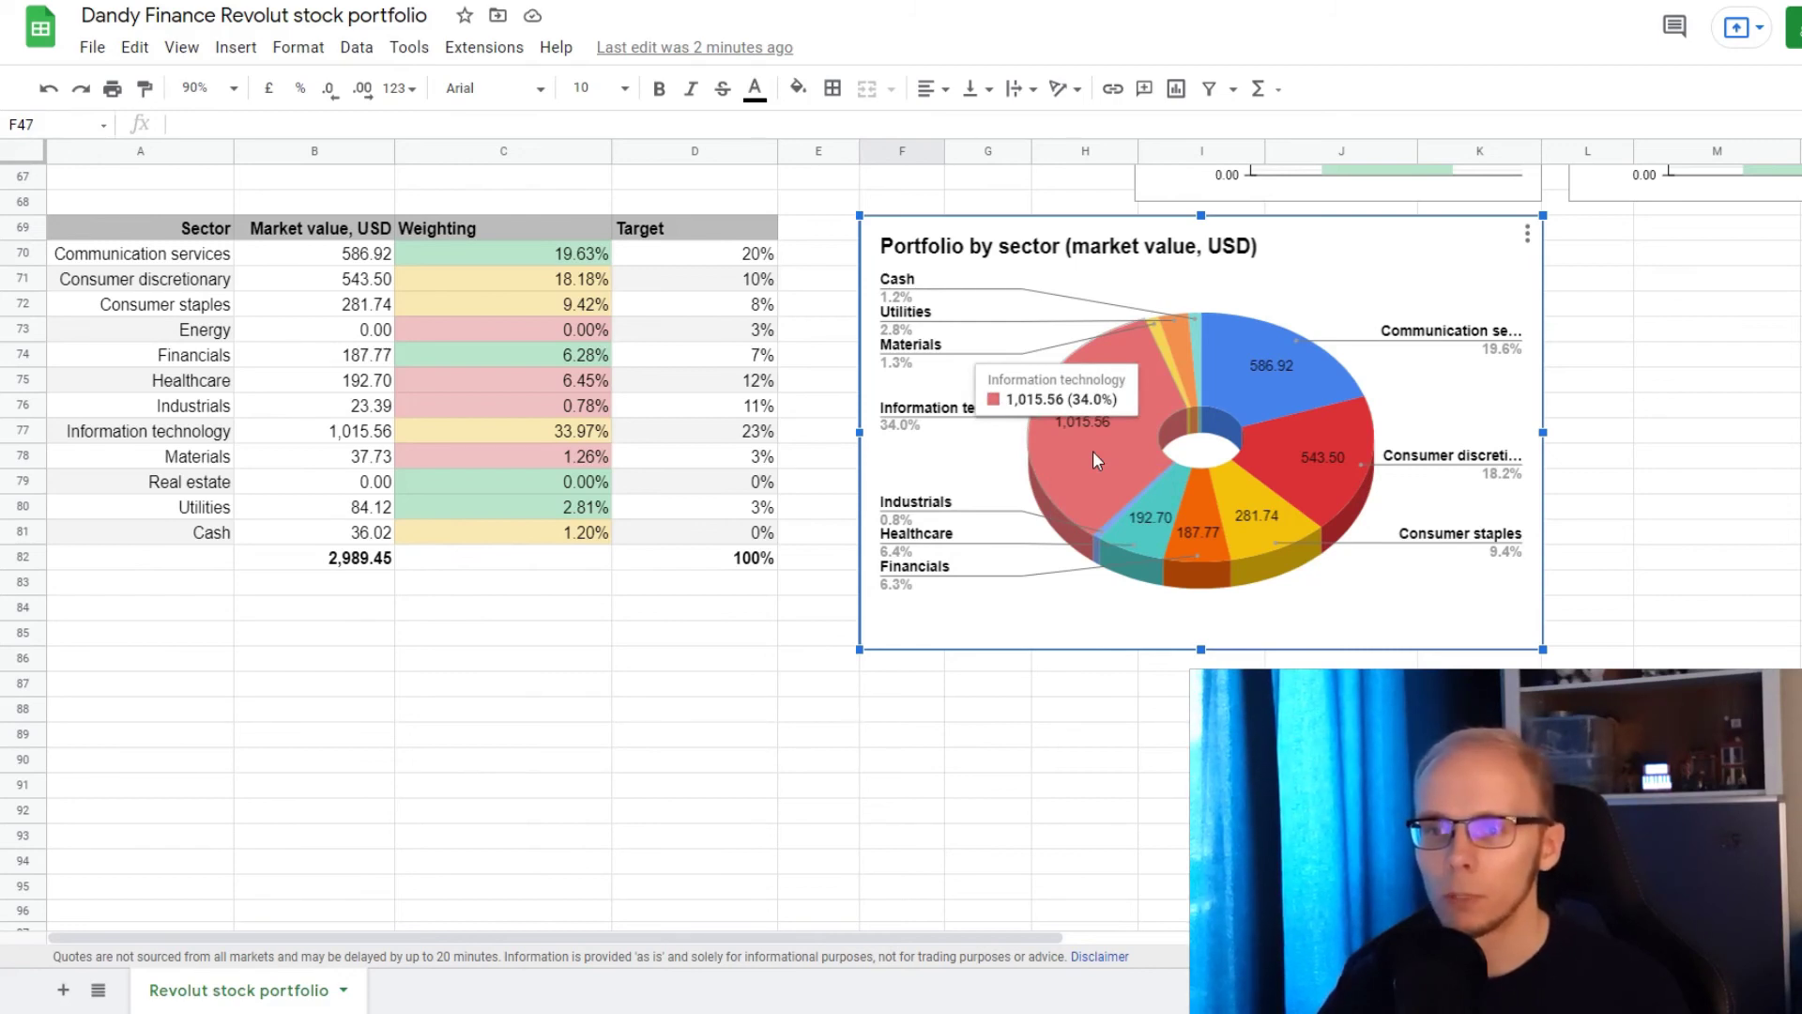
pyautogui.moveTo(1164, 354)
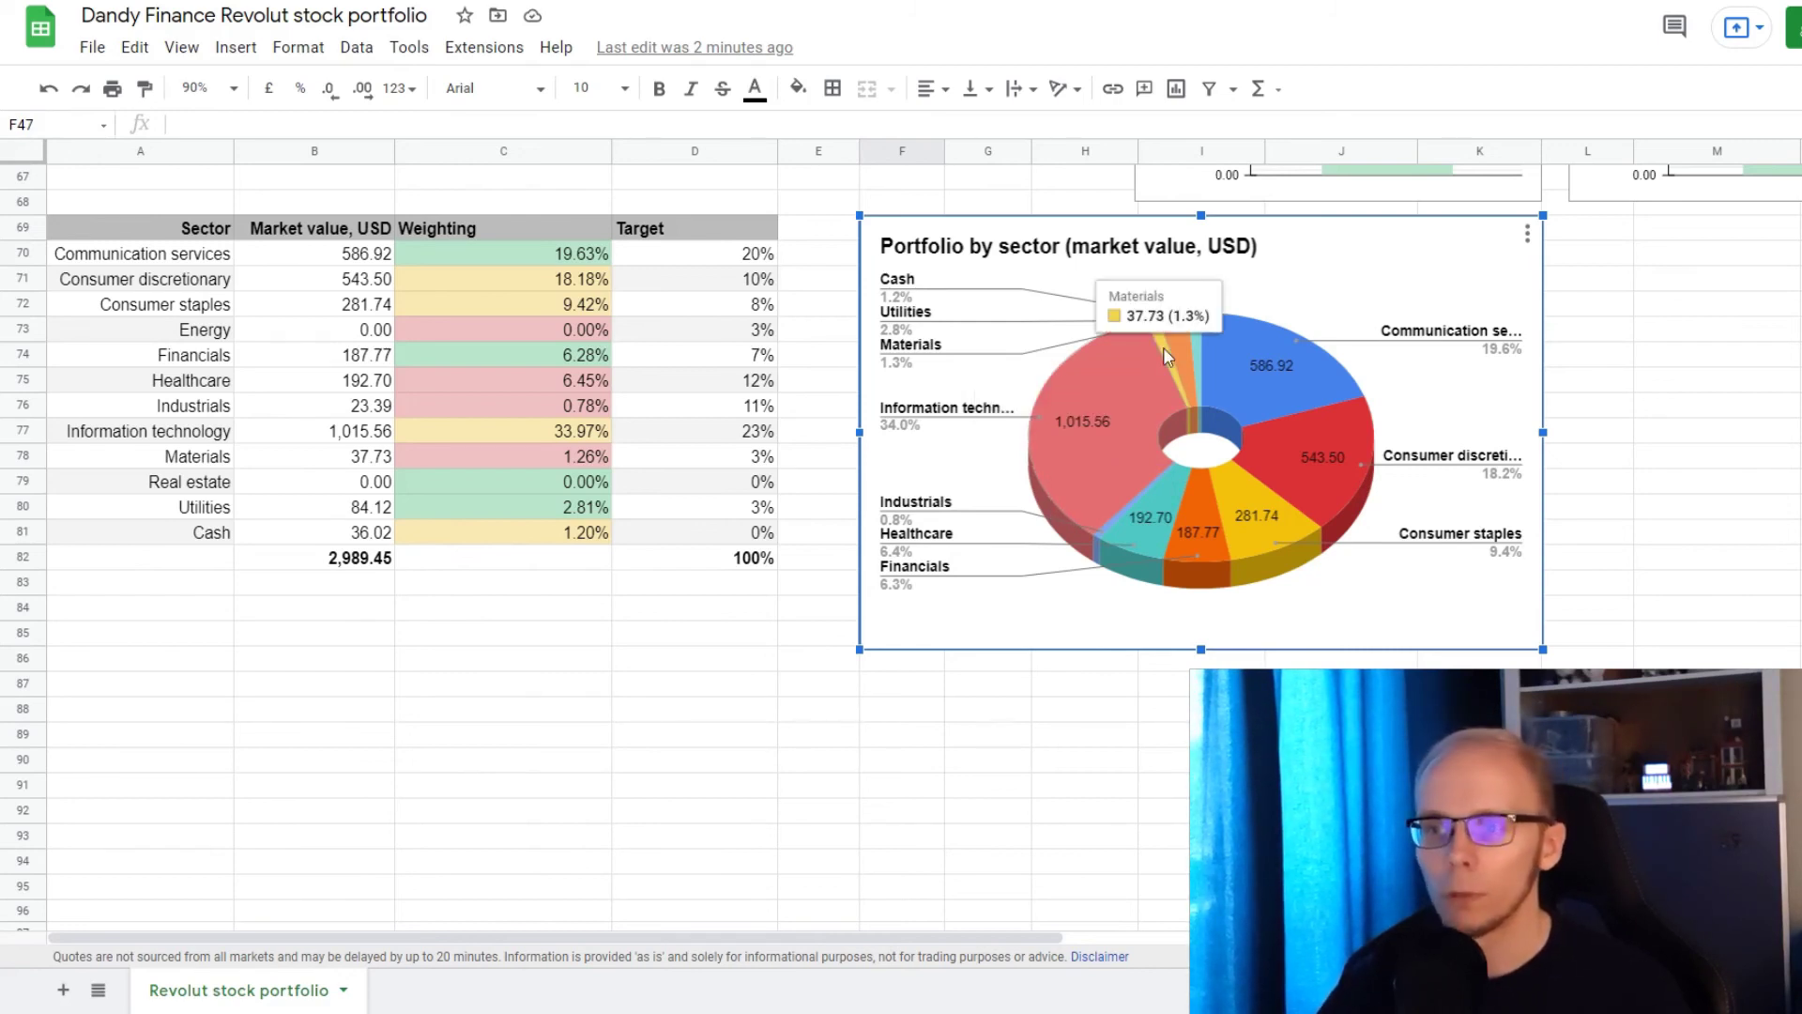